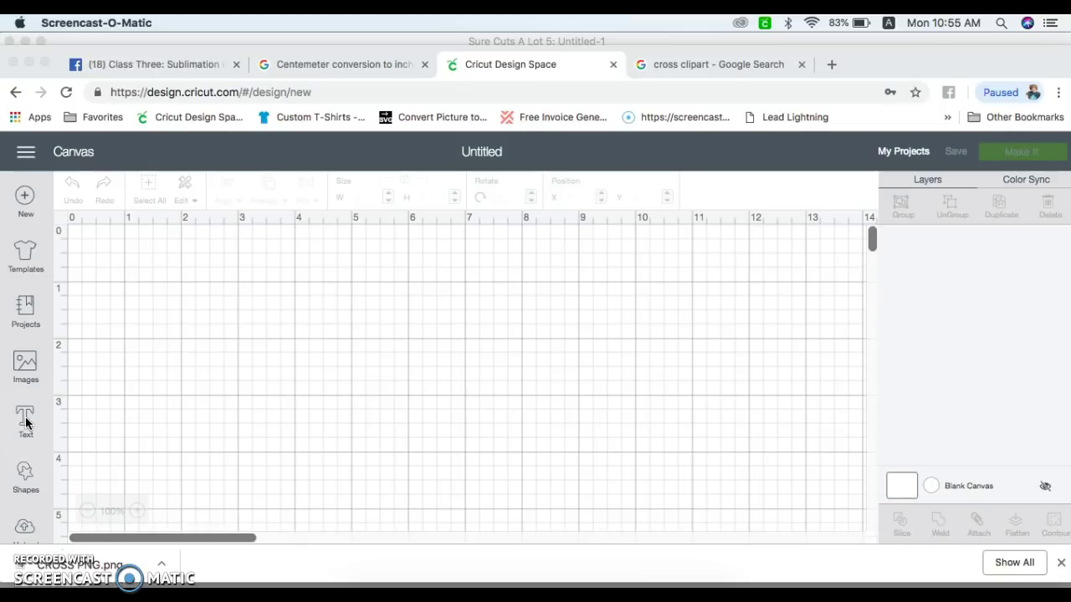
# Start a new text object and set its font to Impact from the system fonts.
pyautogui.click(26, 423)
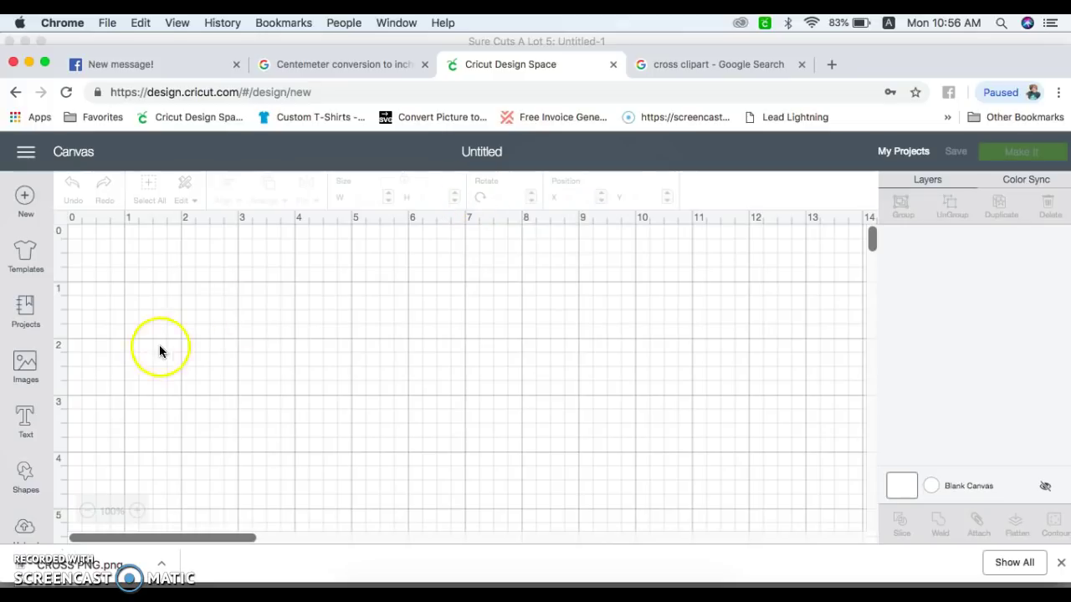
pyautogui.click(23, 420)
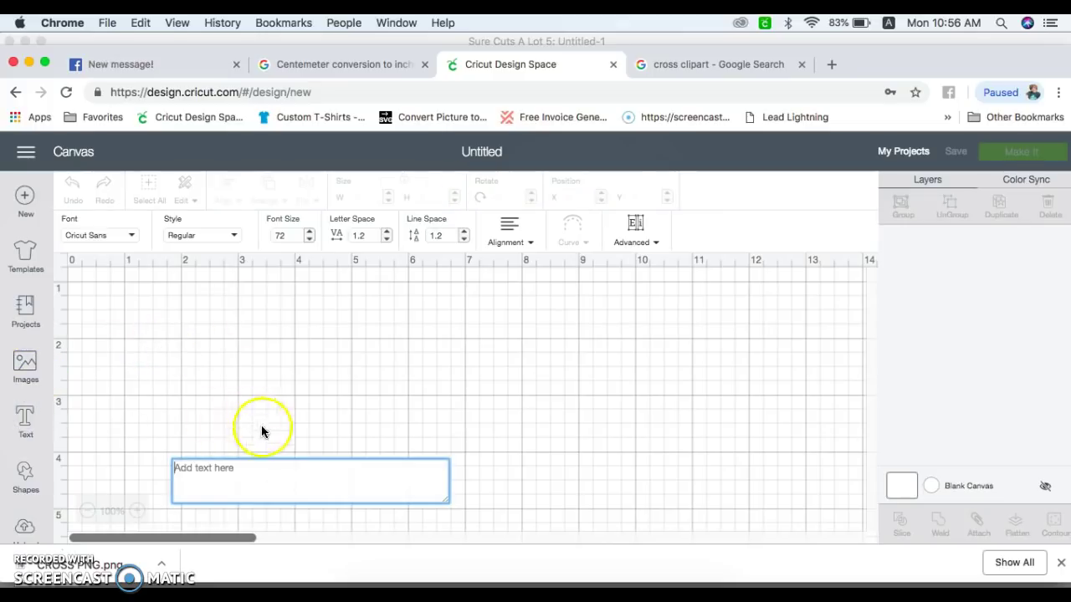
pyautogui.click(84, 235)
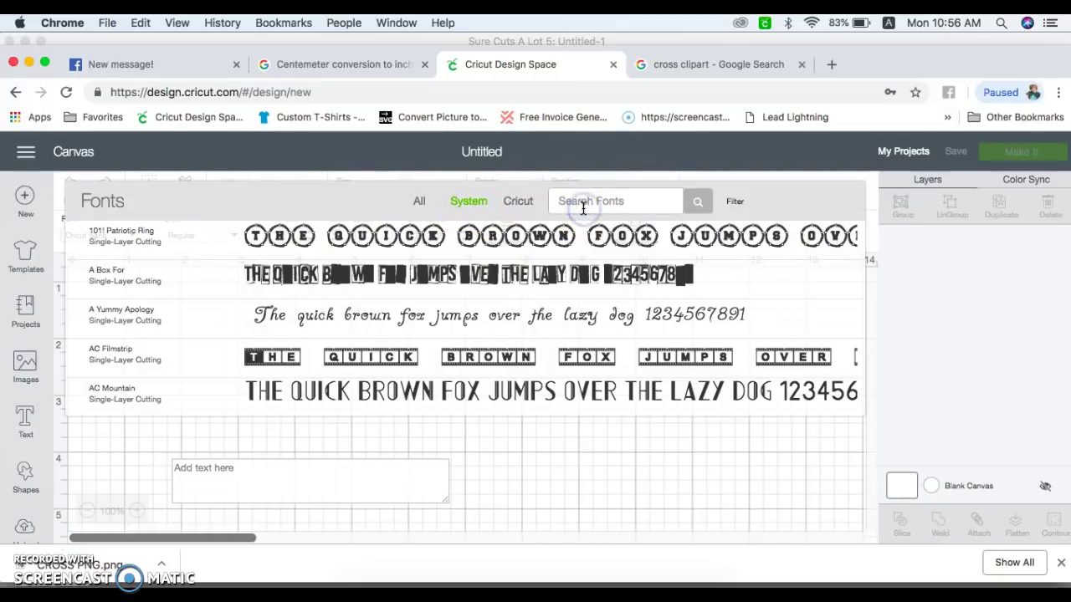
pyautogui.click(437, 235)
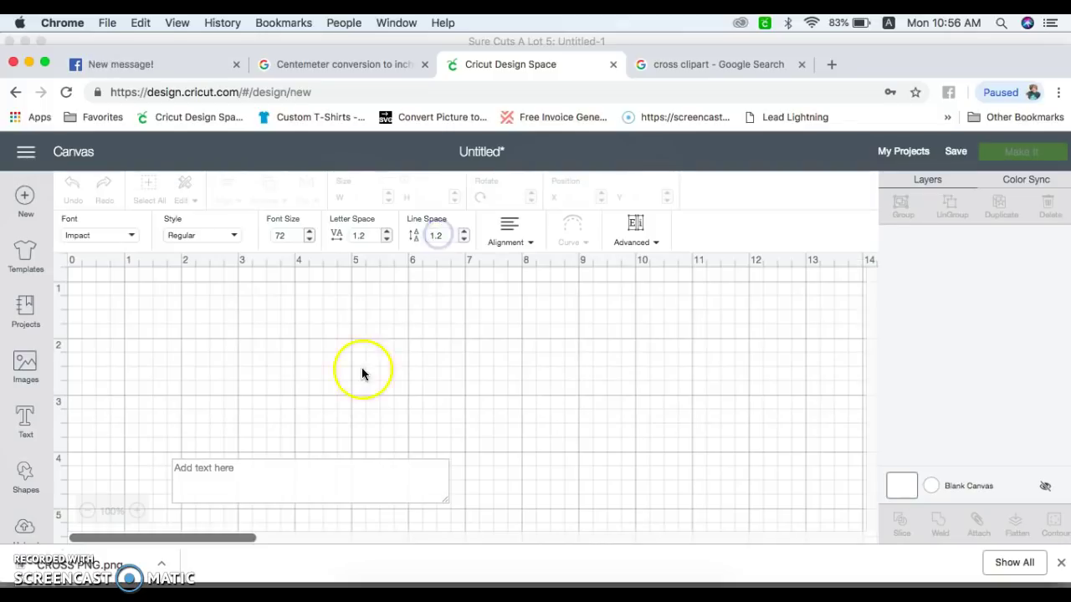
# Enter the text THERE'S A and place it near the canvas's upper edge at about X 4.1, Y 0.7.
pyautogui.click(269, 472)
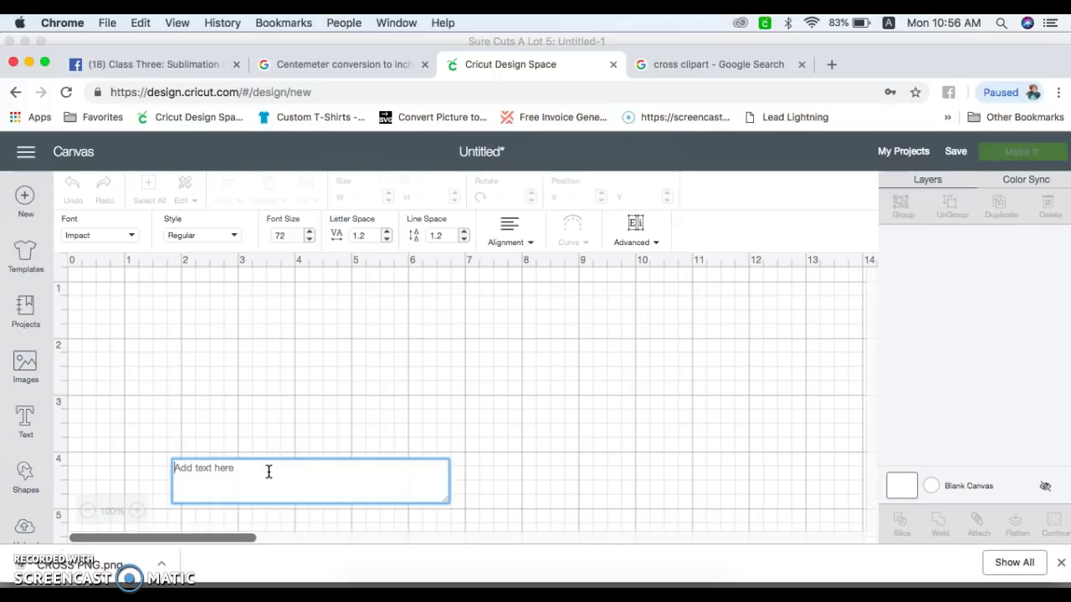
pyautogui.write('THE')
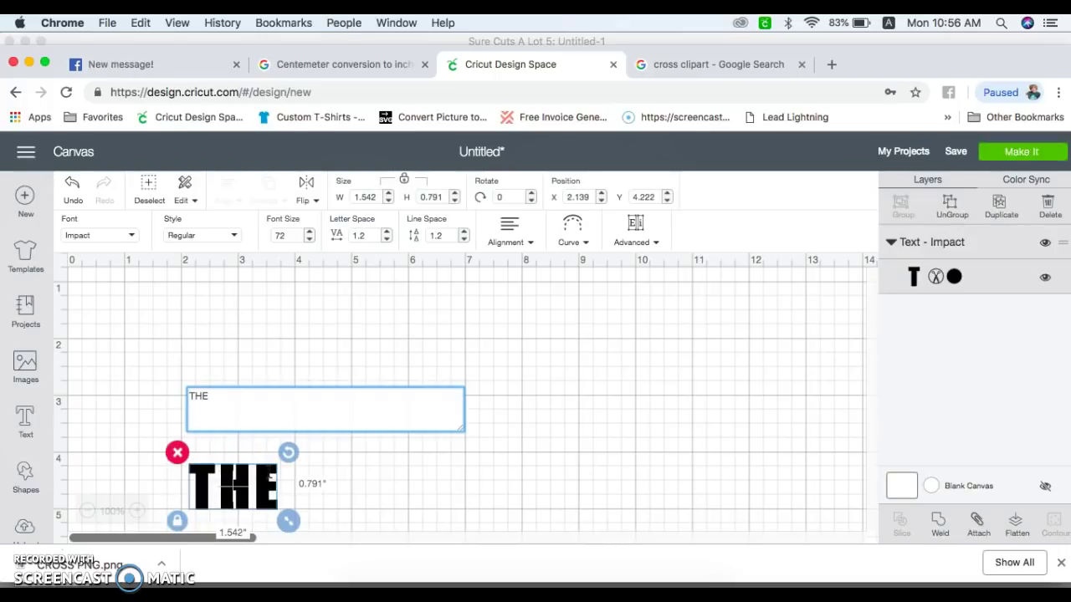
pyautogui.write('R')
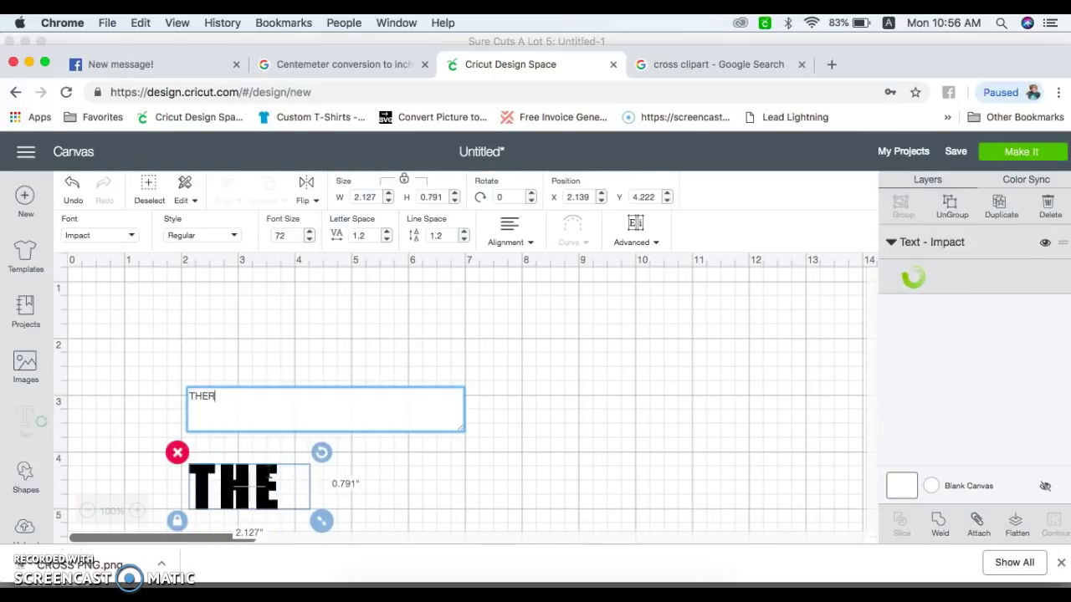
pyautogui.write("'ES")
pyautogui.press('BackSpace')
pyautogui.press('BackSpace')
pyautogui.press('BackSpace')
pyautogui.press('BackSpace')
pyautogui.write("E'S")
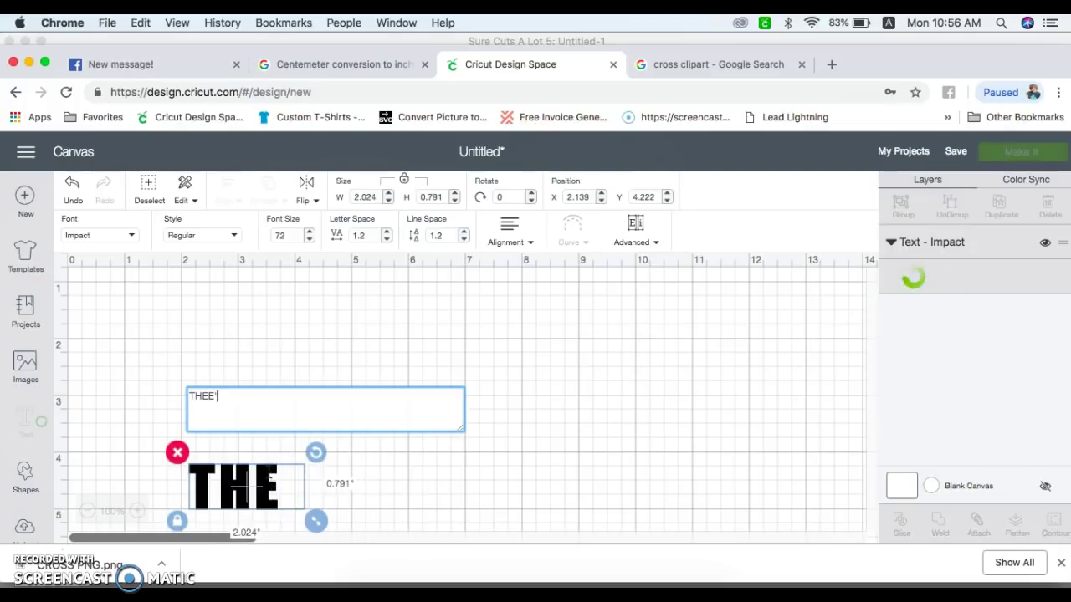
pyautogui.press('BackSpace')
pyautogui.press('BackSpace')
pyautogui.press('BackSpace')
pyautogui.press('BackSpace')
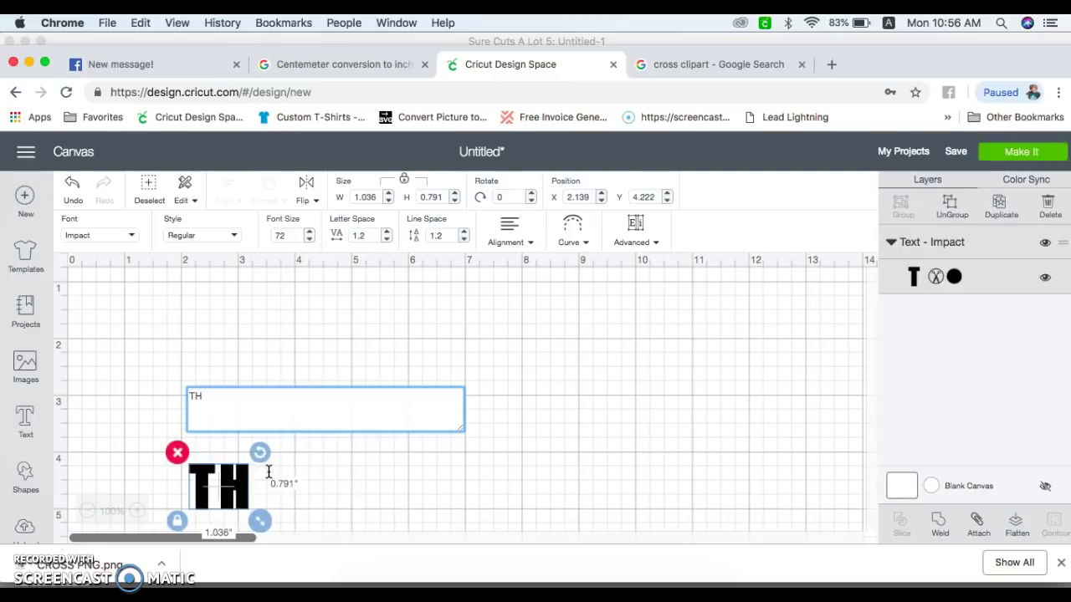
pyautogui.write("ERE'S")
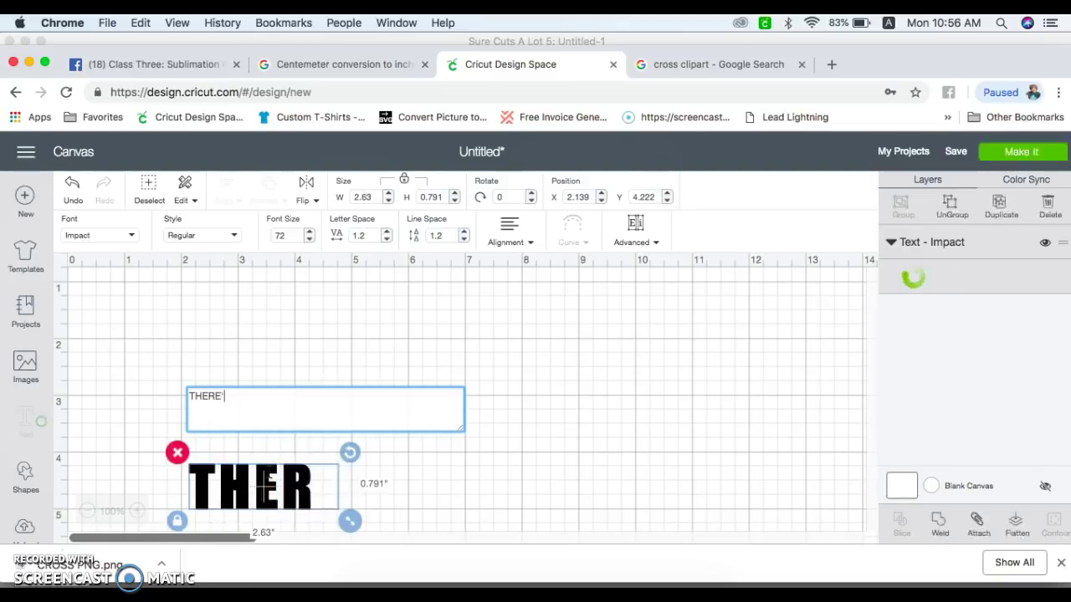
pyautogui.click(352, 507)
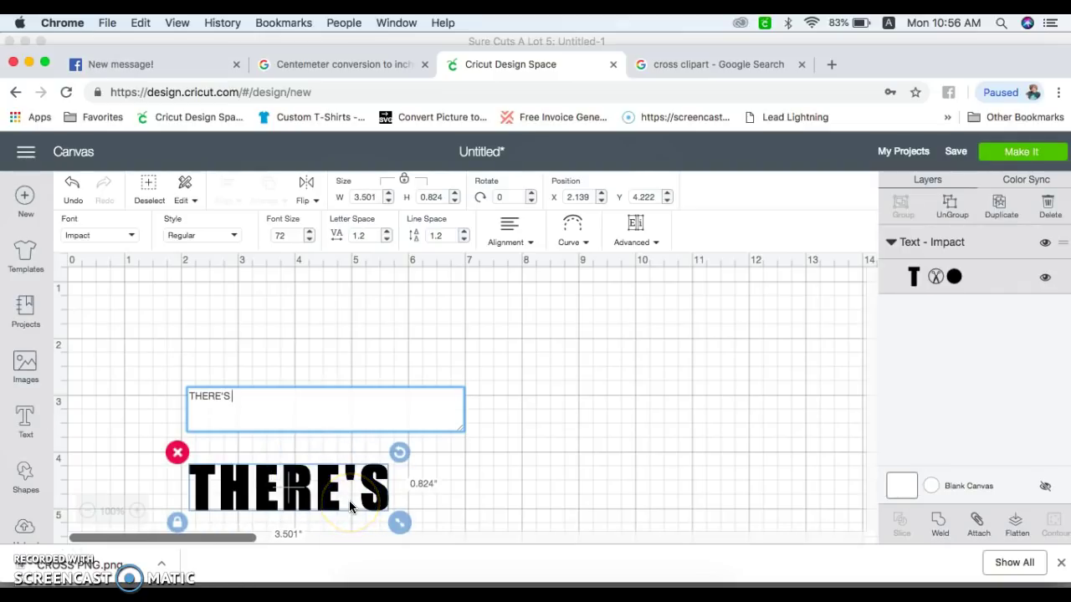
pyautogui.write('A')
pyautogui.click(403, 448)
pyautogui.moveTo(403, 448); pyautogui.dragTo(489, 299)
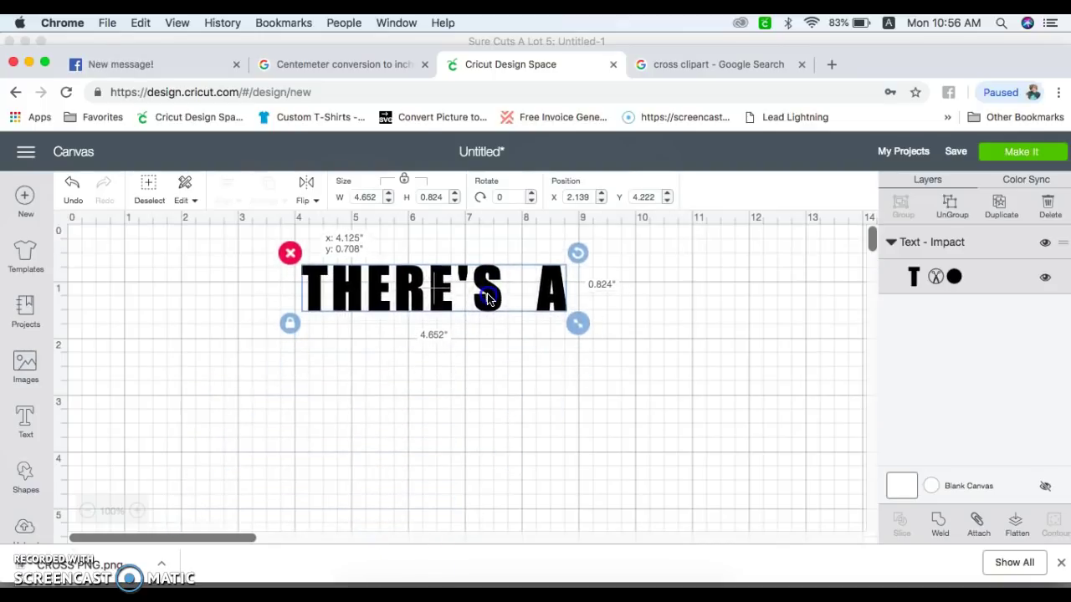
# Add a second text object reading A LEAK and place it beneath THERE'S A at about X 4.2, Y 1.7.
pyautogui.click(25, 420)
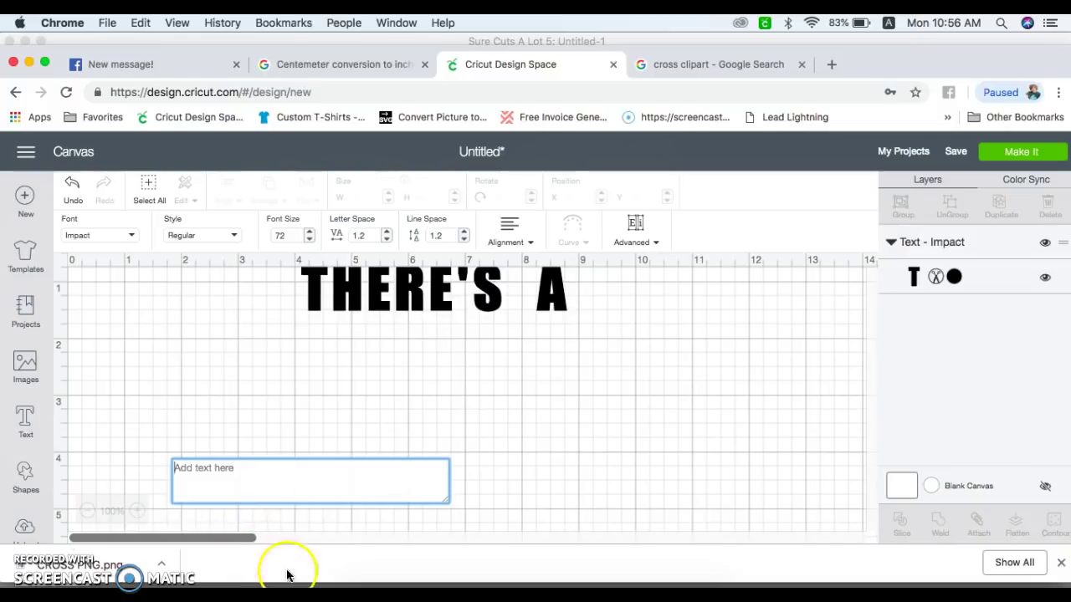
pyautogui.write('A')
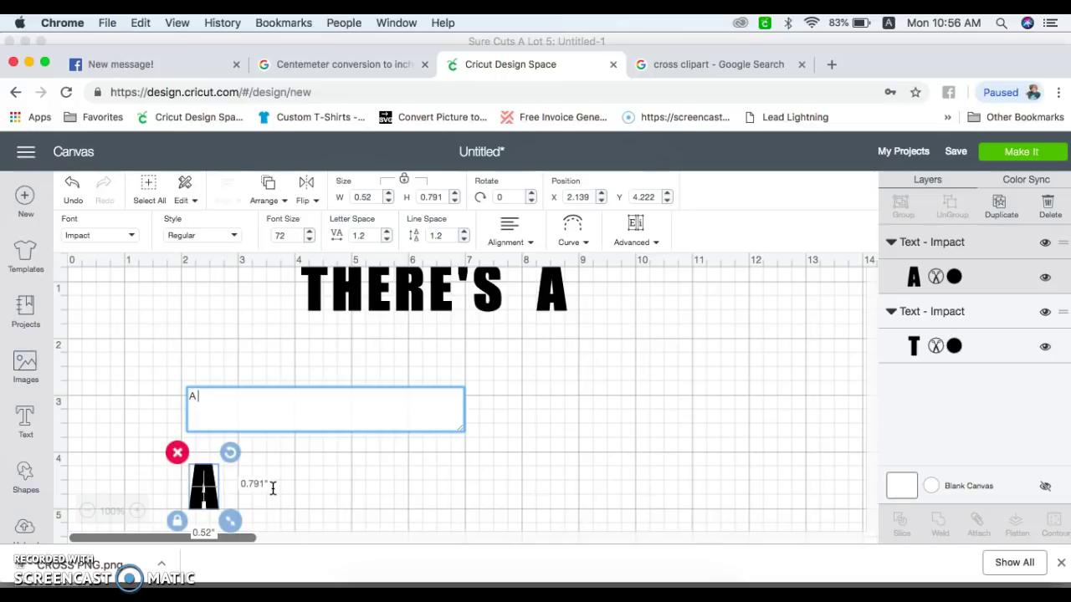
pyautogui.write('LEAK')
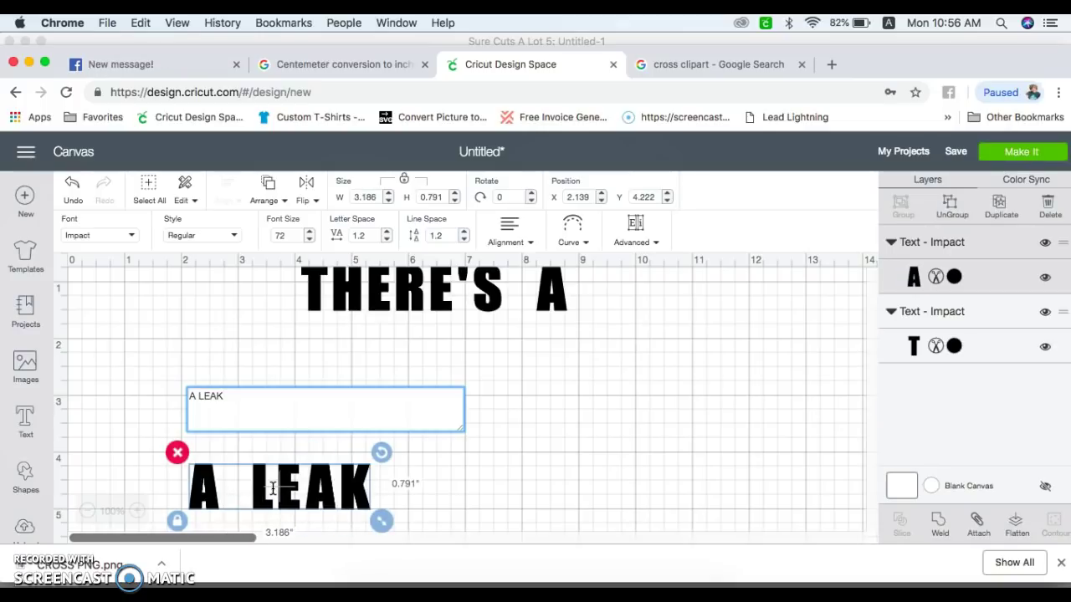
pyautogui.moveTo(371, 466); pyautogui.dragTo(492, 322)
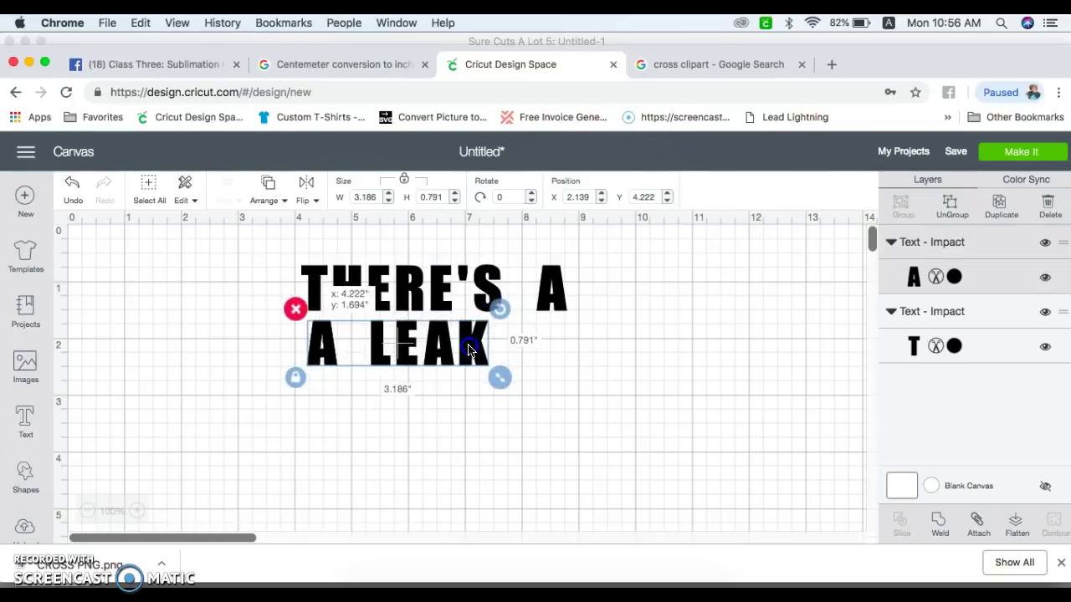
# Add a text object reading IN THIS OLD and place it beneath A LEAK at about X 4.0, Y 2.8.
pyautogui.click(26, 421)
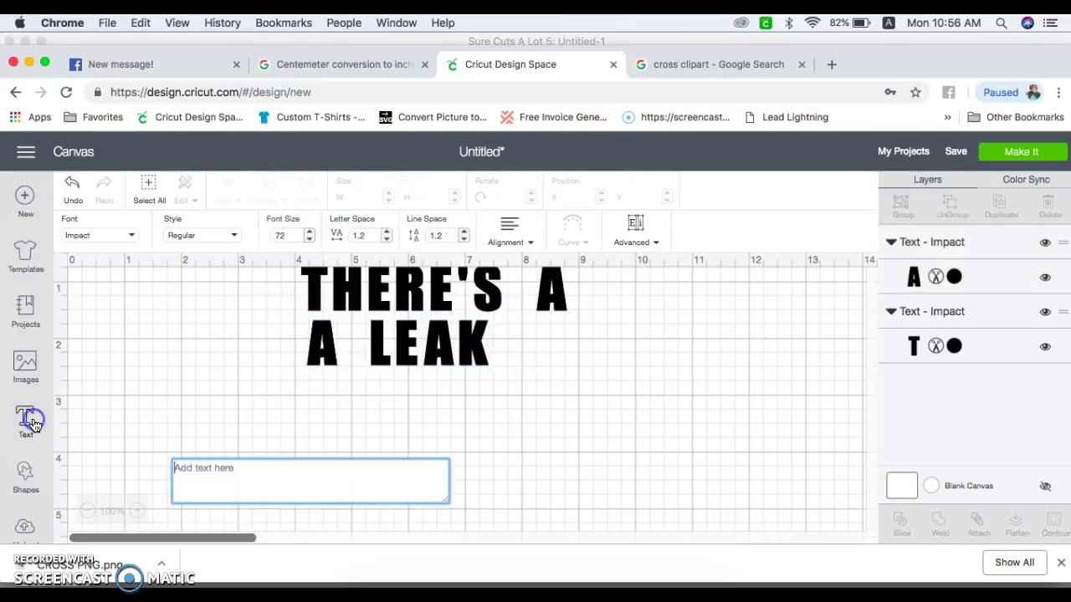
pyautogui.write('IN')
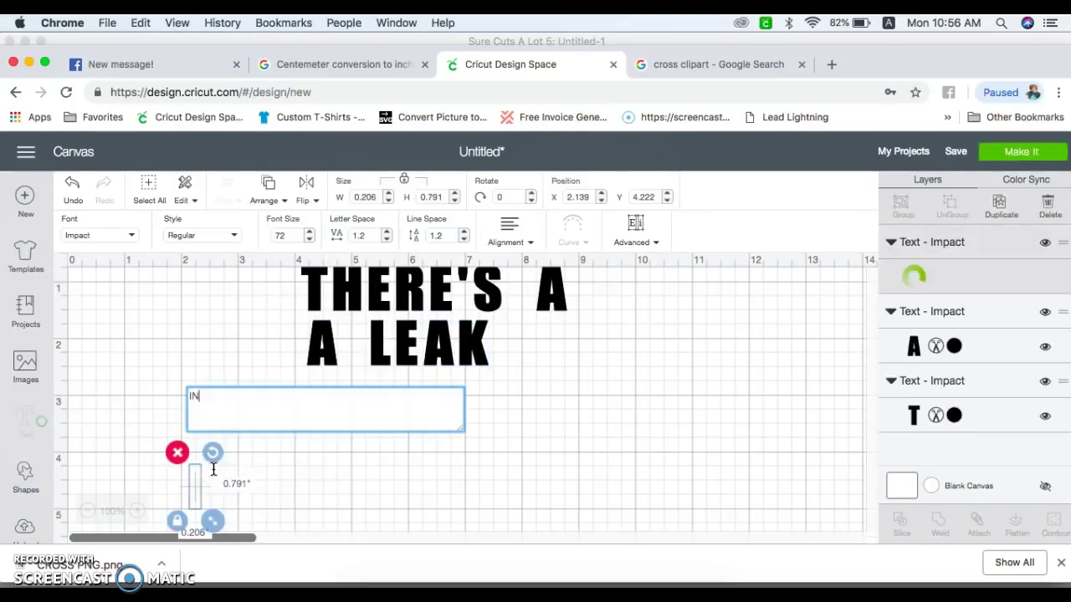
pyautogui.write(' THIS OLD')
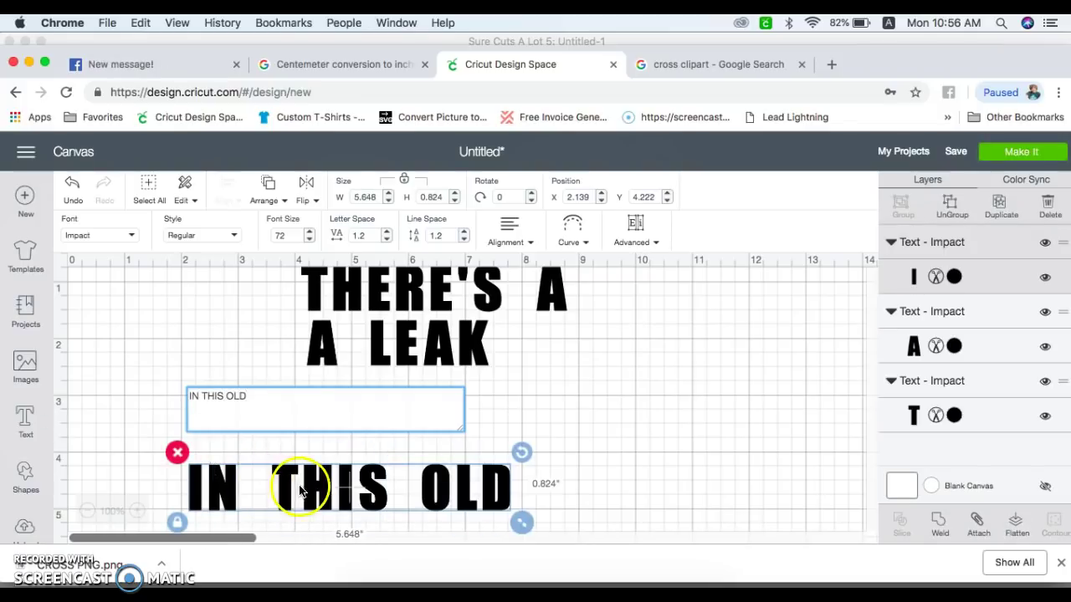
pyautogui.moveTo(299, 485); pyautogui.dragTo(383, 442)
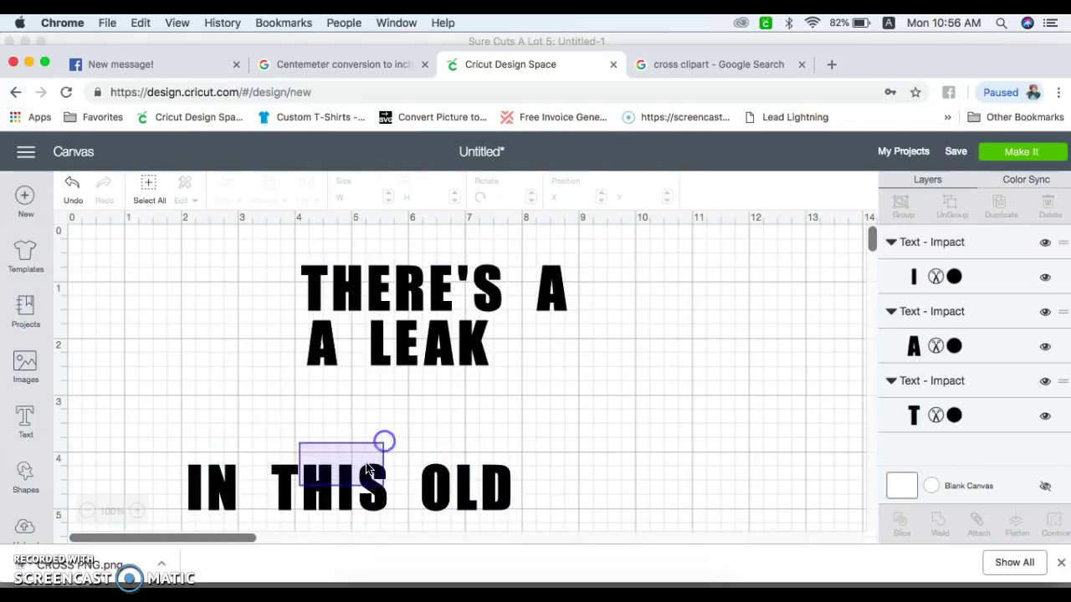
pyautogui.moveTo(353, 496); pyautogui.dragTo(444, 448)
pyautogui.moveTo(432, 498); pyautogui.dragTo(539, 413)
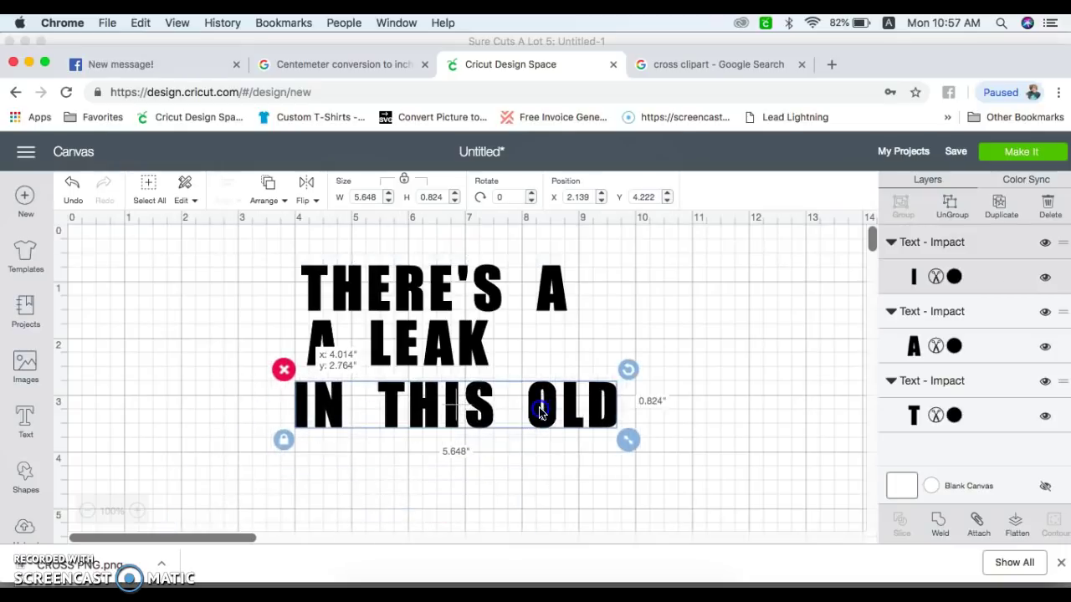
# Add a text object reading BUILDING and place it beneath IN THIS OLD at about X 4.3, Y 3.8.
pyautogui.click(27, 424)
pyautogui.click(286, 508)
pyautogui.write('BUILDIN')
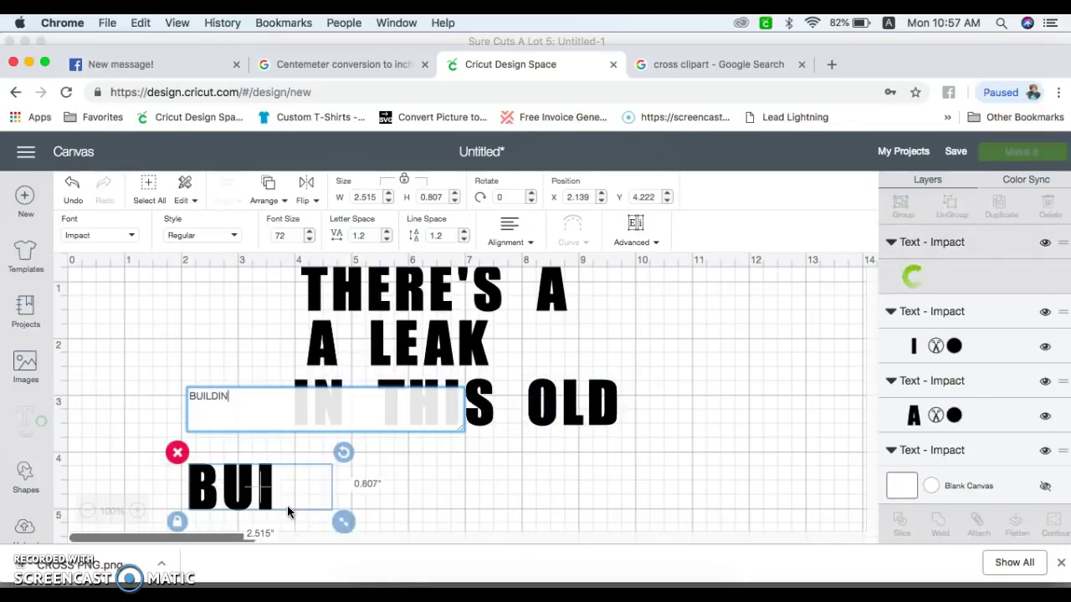
pyautogui.write('G')
pyautogui.click(426, 499)
pyautogui.moveTo(428, 500); pyautogui.dragTo(507, 479)
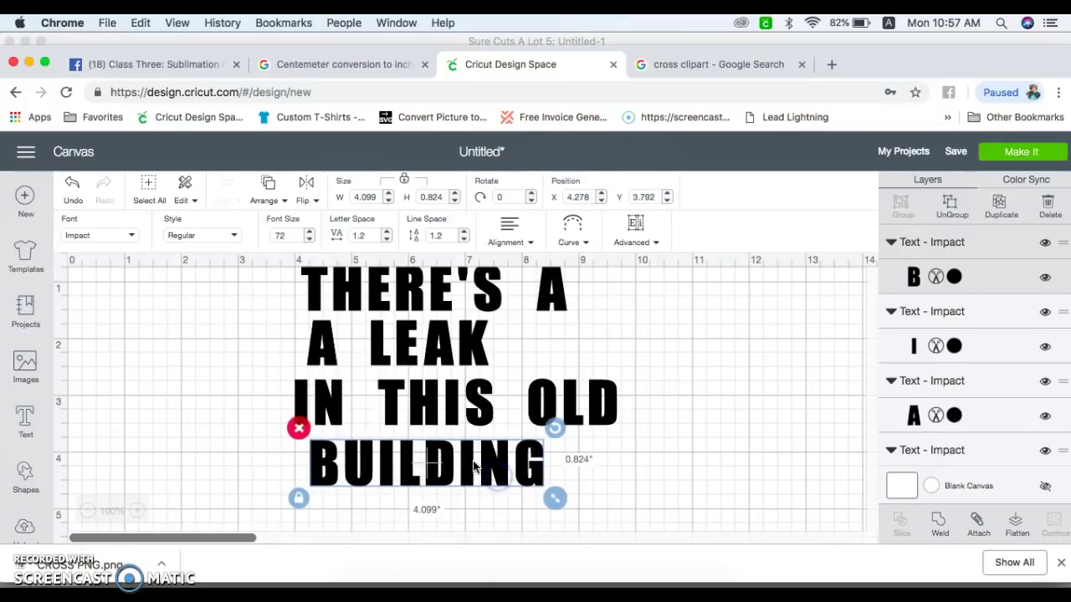
# Move A LEAK out of the stack to beside BUILDING, and lower THERE'S A to about Y 1.2.
pyautogui.click(469, 362)
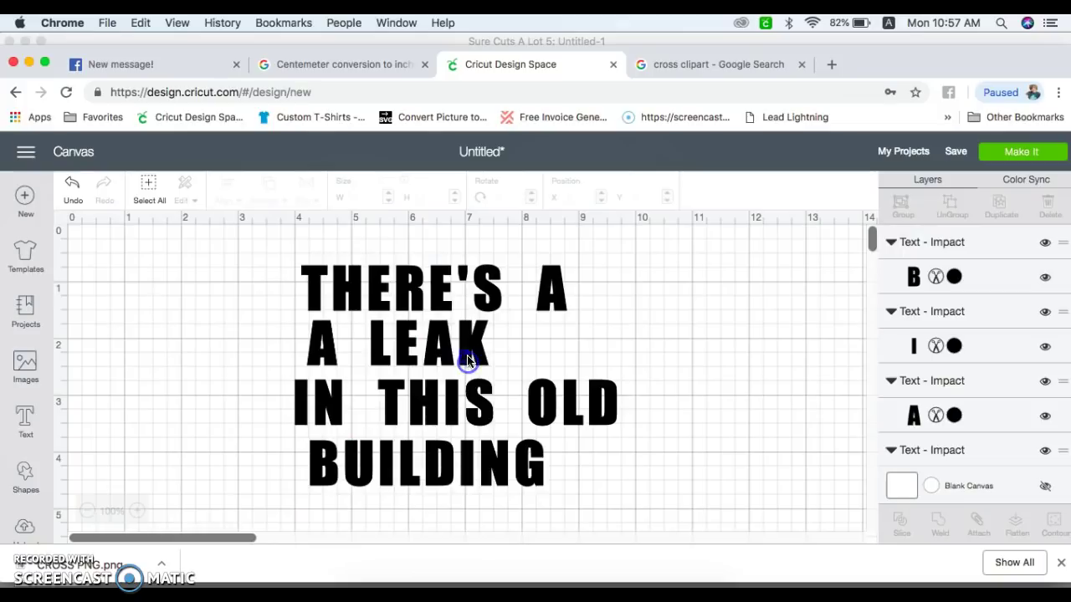
pyautogui.click(469, 362)
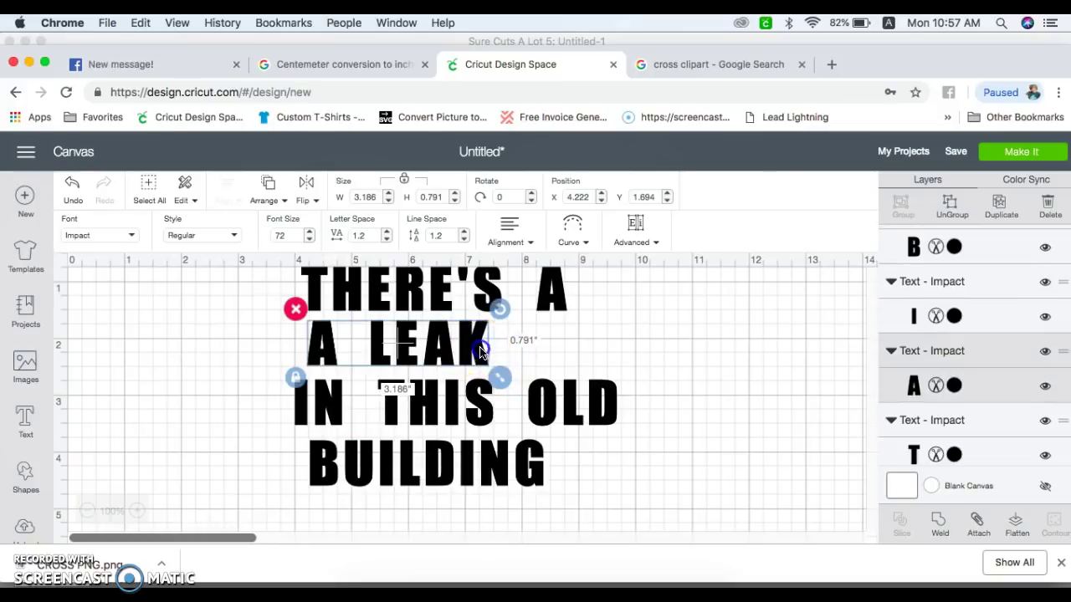
pyautogui.moveTo(482, 346); pyautogui.dragTo(786, 476)
pyautogui.moveTo(563, 294); pyautogui.dragTo(560, 330)
pyautogui.click(503, 333)
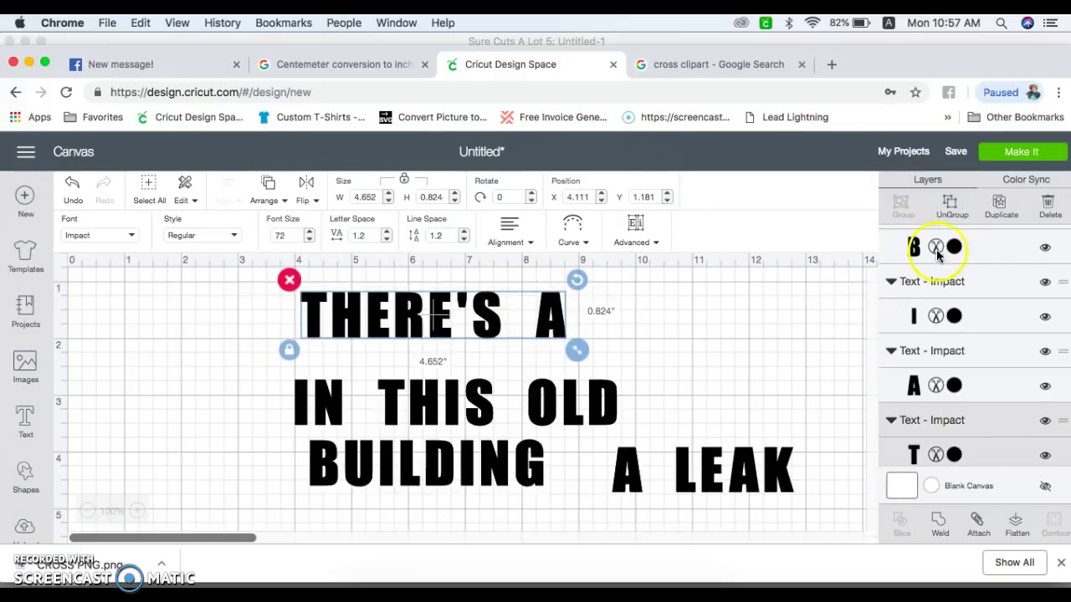
# Narrow the word gap in THERE'S A by ungrouping it and moving the A closer, and attach its letters together.
pyautogui.click(949, 207)
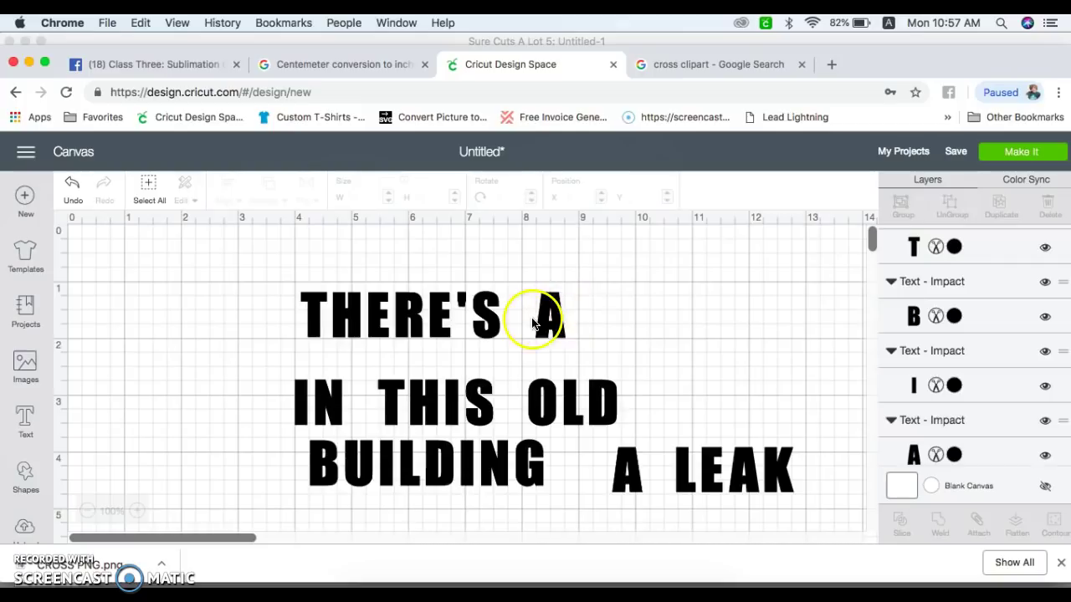
pyautogui.click(531, 324)
pyautogui.moveTo(531, 325); pyautogui.dragTo(529, 325)
pyautogui.click(638, 331)
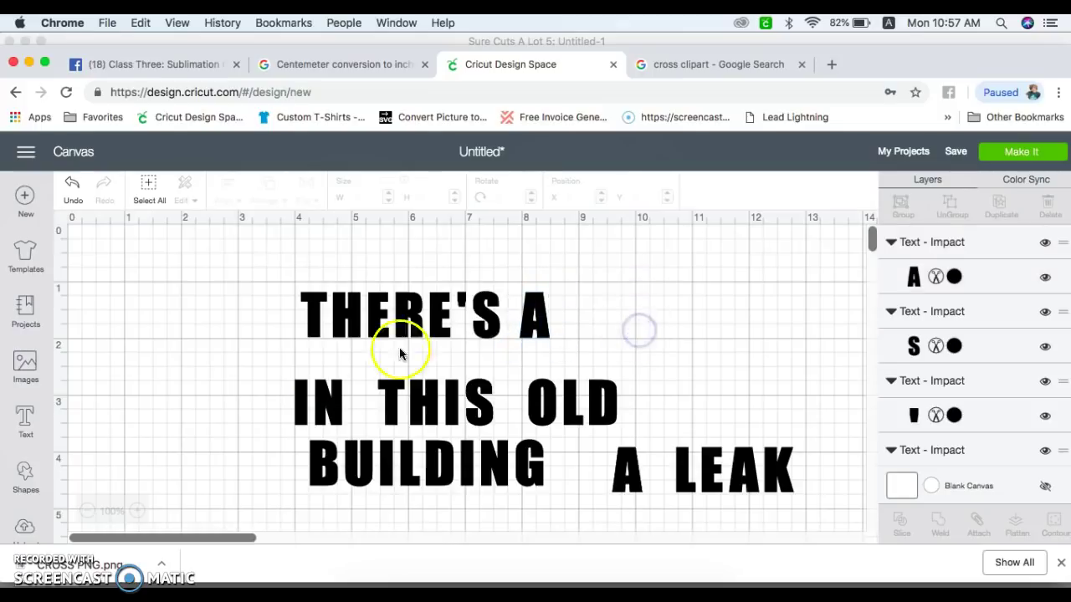
pyautogui.moveTo(598, 350); pyautogui.dragTo(284, 262)
pyautogui.click(980, 526)
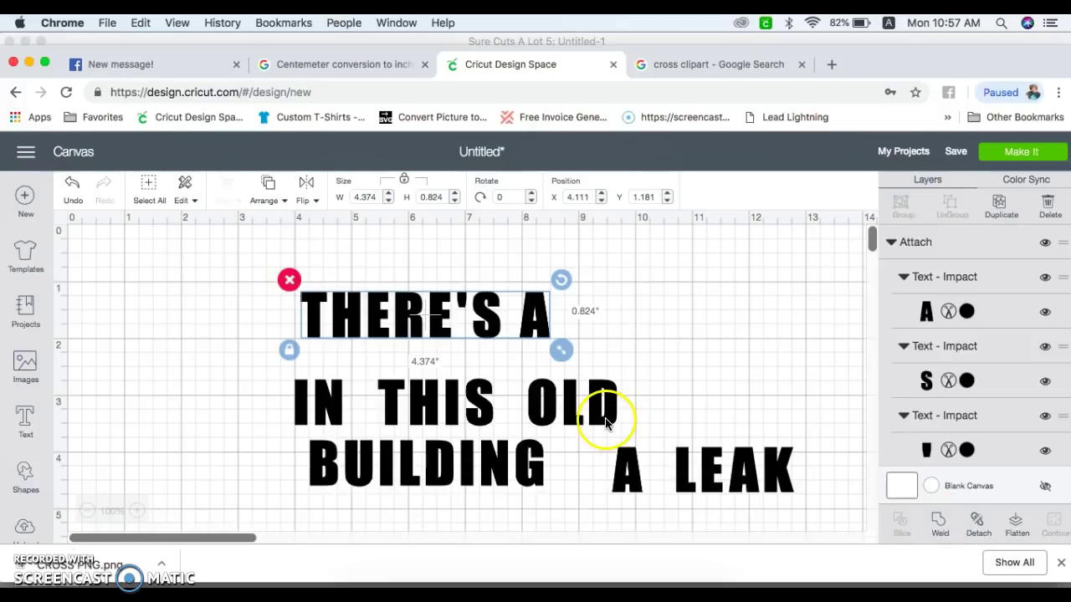
# Move A LEAK beside THERE'S A and ungroup it to shift the letters of LEAK closer to the A.
pyautogui.click(689, 474)
pyautogui.moveTo(693, 475); pyautogui.dragTo(696, 325)
pyautogui.click(951, 205)
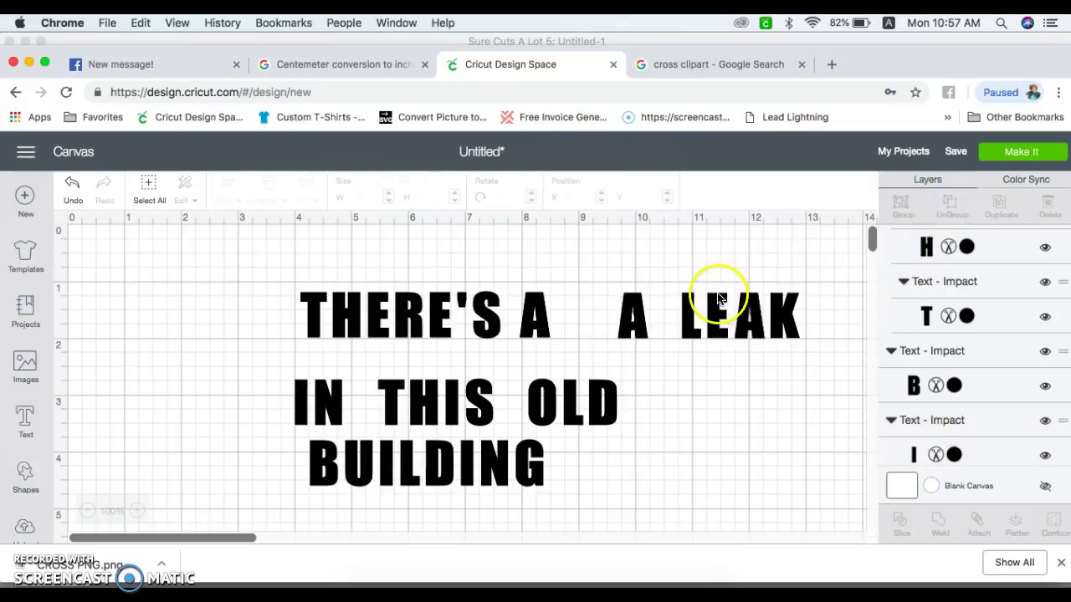
pyautogui.moveTo(821, 369); pyautogui.dragTo(675, 308)
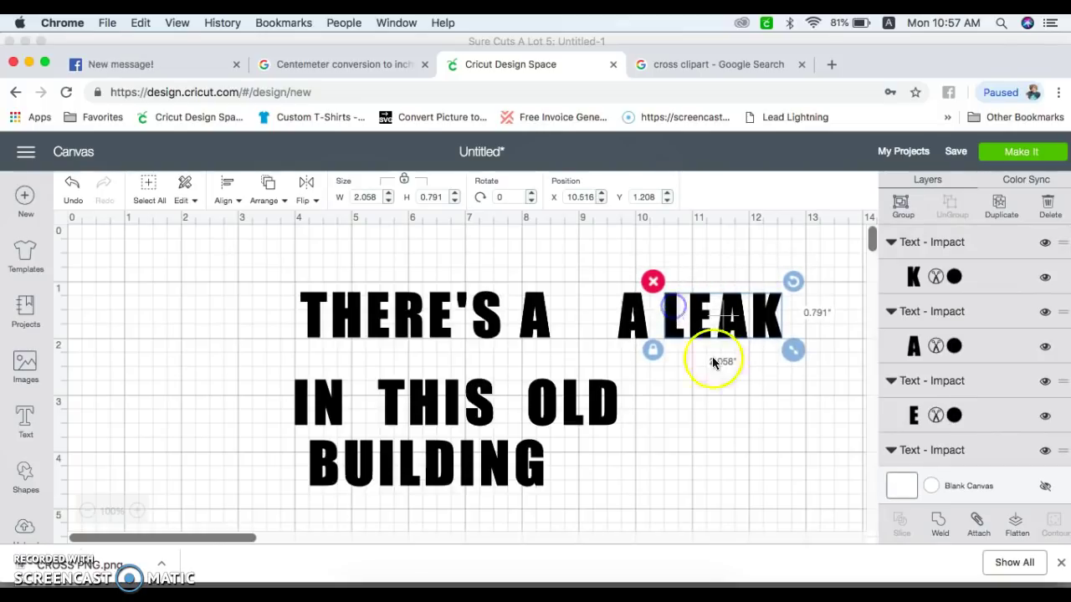
pyautogui.click(724, 375)
# Attach the letters of A LEAK together and place the line beneath THERE'S A at about X 4.2, Y 2.1.
pyautogui.moveTo(590, 274); pyautogui.dragTo(810, 362)
pyautogui.click(974, 520)
pyautogui.moveTo(742, 334); pyautogui.dragTo(428, 380)
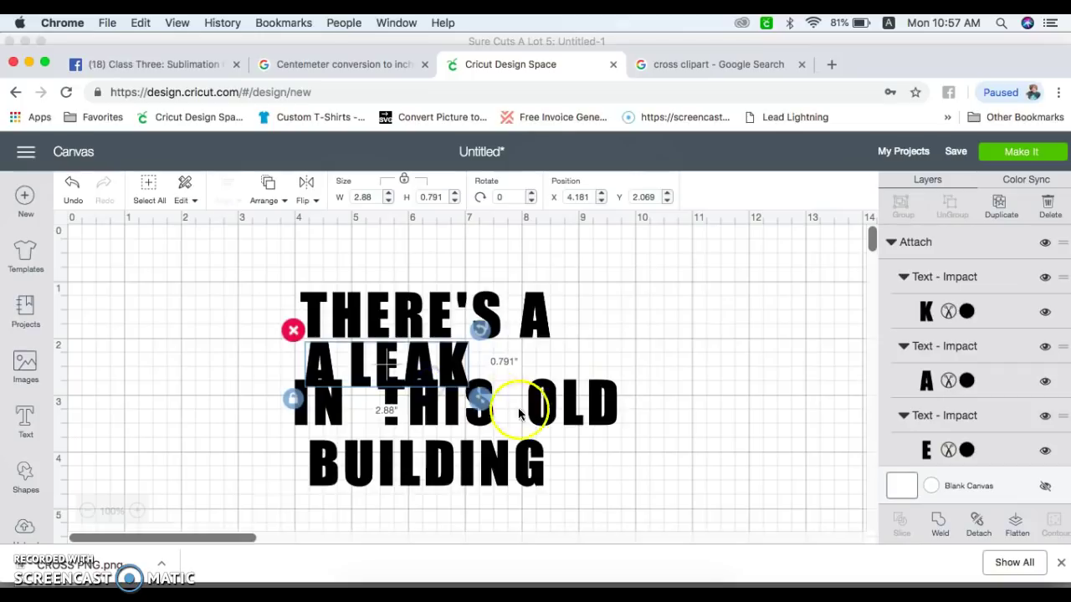
# Move IN THIS OLD out of the stack to beside A LEAK, at about X 8.3, Y 2.1.
pyautogui.click(542, 415)
pyautogui.rightClick(542, 415)
pyautogui.moveTo(542, 414); pyautogui.dragTo(787, 316)
pyautogui.click(745, 383)
pyautogui.moveTo(722, 313); pyautogui.dragTo(720, 388)
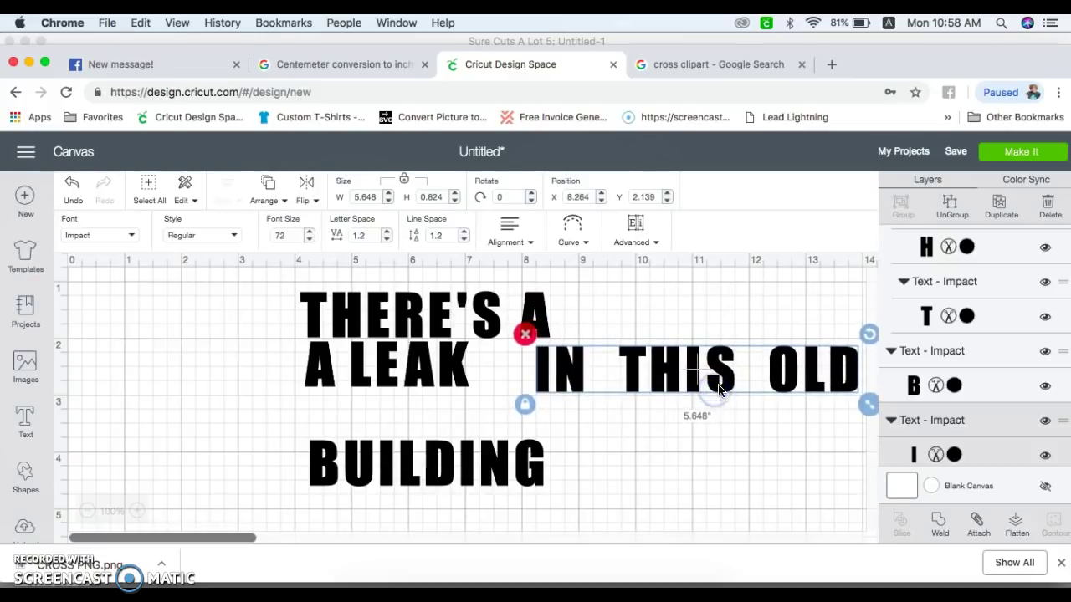
# Ungroup IN THIS OLD and move OLD and IN closer to THIS to narrow both word gaps.
pyautogui.click(966, 221)
pyautogui.moveTo(853, 406); pyautogui.dragTo(762, 361)
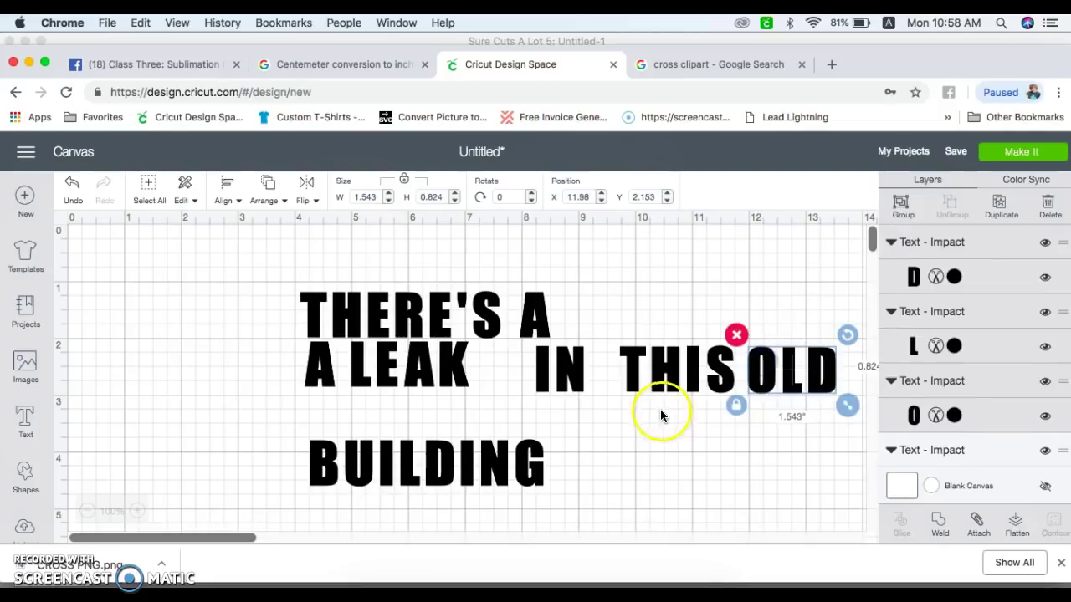
pyautogui.moveTo(598, 413); pyautogui.dragTo(517, 337)
pyautogui.moveTo(582, 370); pyautogui.dragTo(600, 370)
pyautogui.click(746, 443)
pyautogui.moveTo(830, 422); pyautogui.dragTo(565, 362)
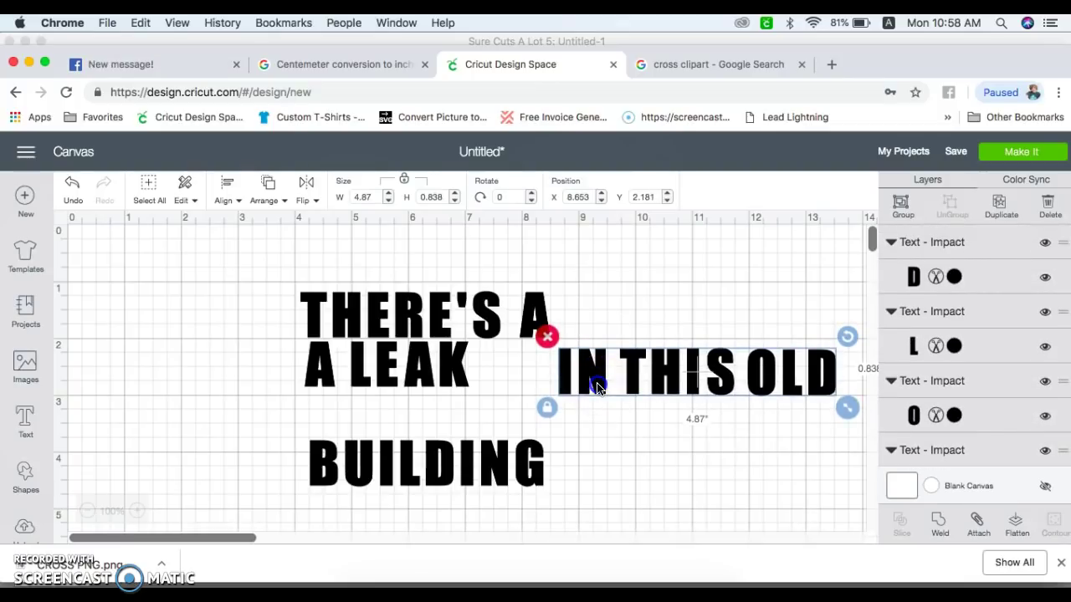
# Level OLD with the other words of IN THIS OLD and attach all the letters of that line together.
pyautogui.click(597, 387)
pyautogui.click(661, 449)
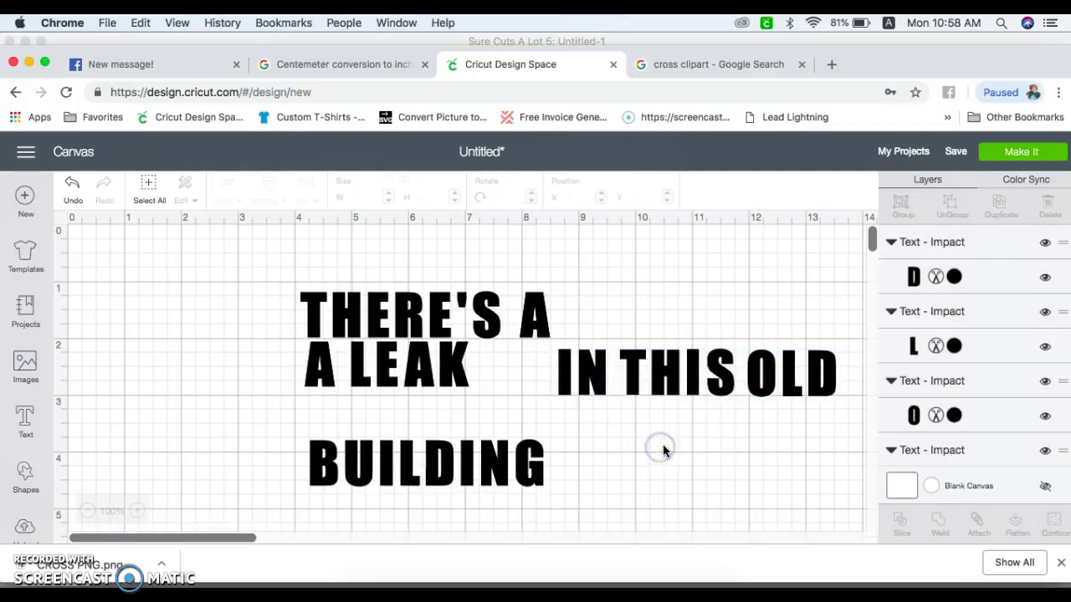
pyautogui.moveTo(836, 424); pyautogui.dragTo(766, 378)
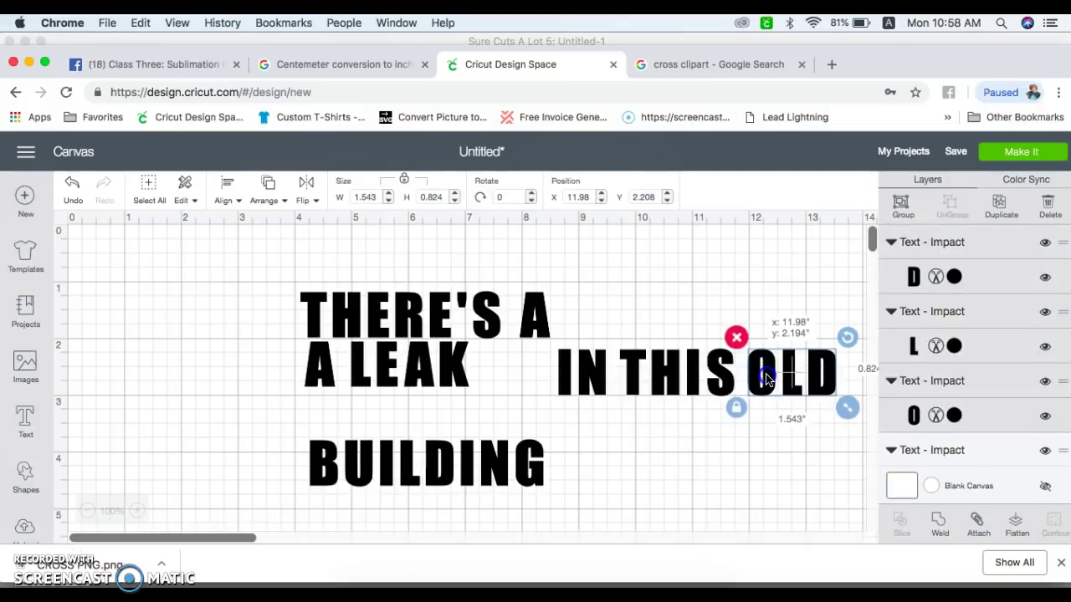
pyautogui.click(778, 461)
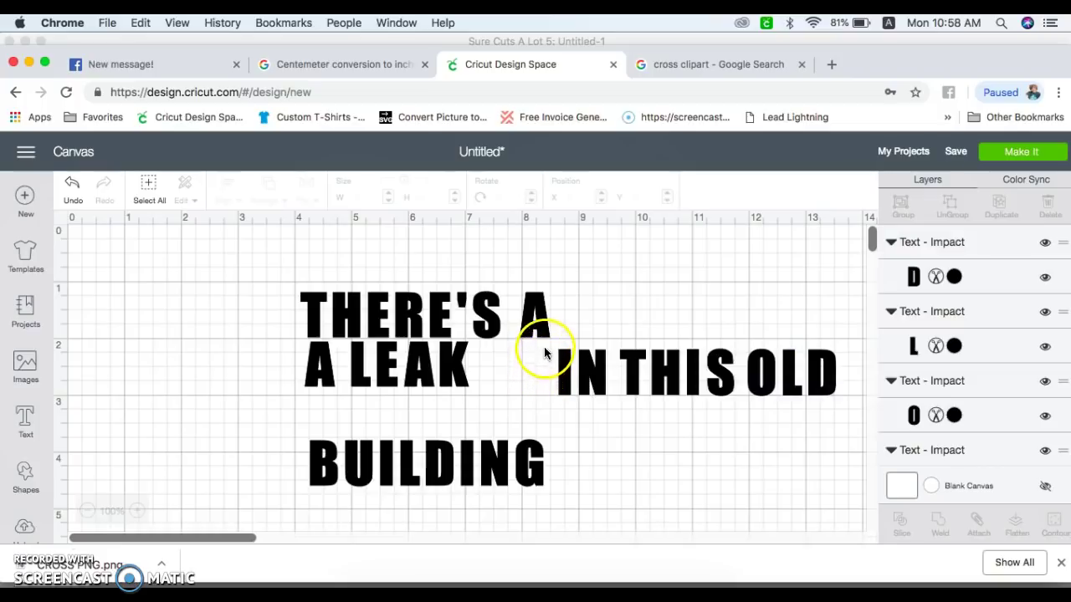
pyautogui.moveTo(545, 345); pyautogui.dragTo(842, 415)
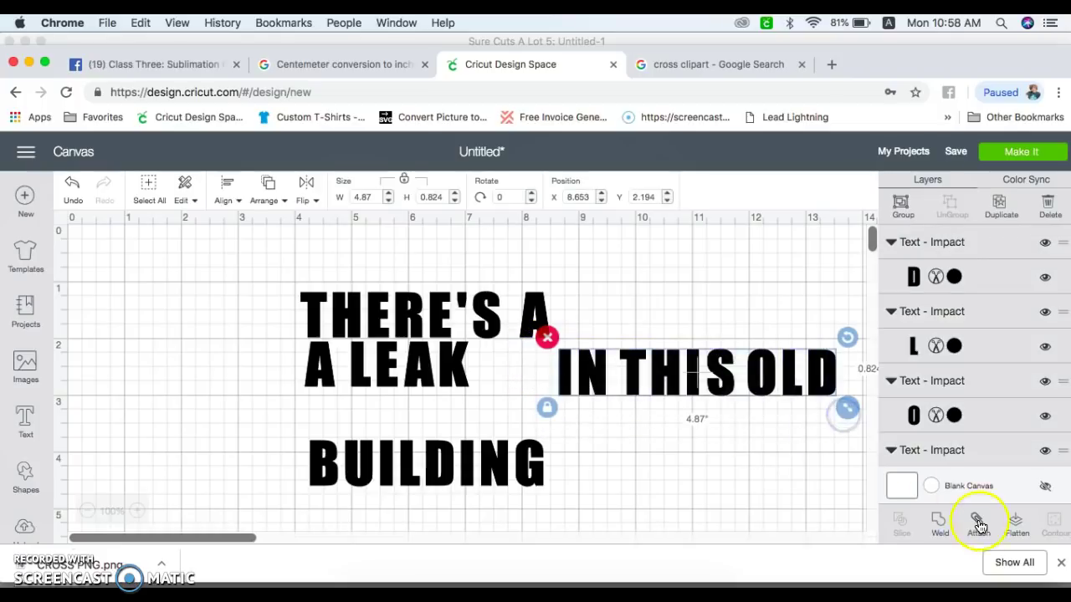
pyautogui.click(974, 525)
# Place IN THIS OLD directly beneath A LEAK and BUILDING below it, at about X 4.15, Y 3.9.
pyautogui.click(622, 407)
pyautogui.click(598, 400)
pyautogui.moveTo(649, 381); pyautogui.dragTo(324, 425)
pyautogui.moveTo(371, 490); pyautogui.dragTo(359, 478)
# Move THERE'S A to about X 4.0, Y 1 and scale it down to about 3.97 in wide.
pyautogui.click(310, 308)
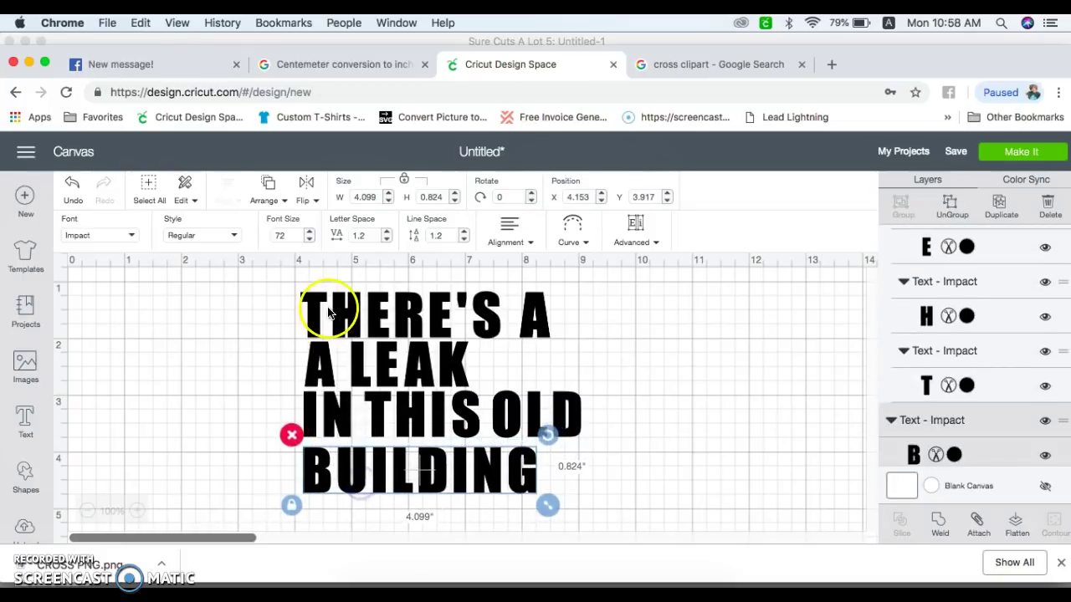
pyautogui.moveTo(310, 307); pyautogui.dragTo(306, 299)
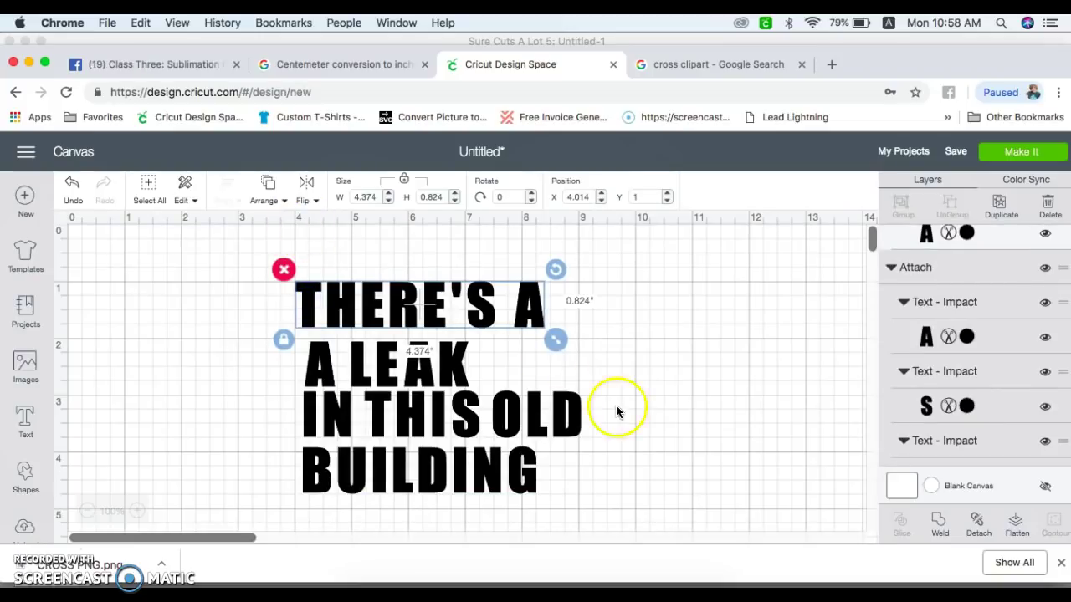
pyautogui.moveTo(559, 340); pyautogui.dragTo(537, 332)
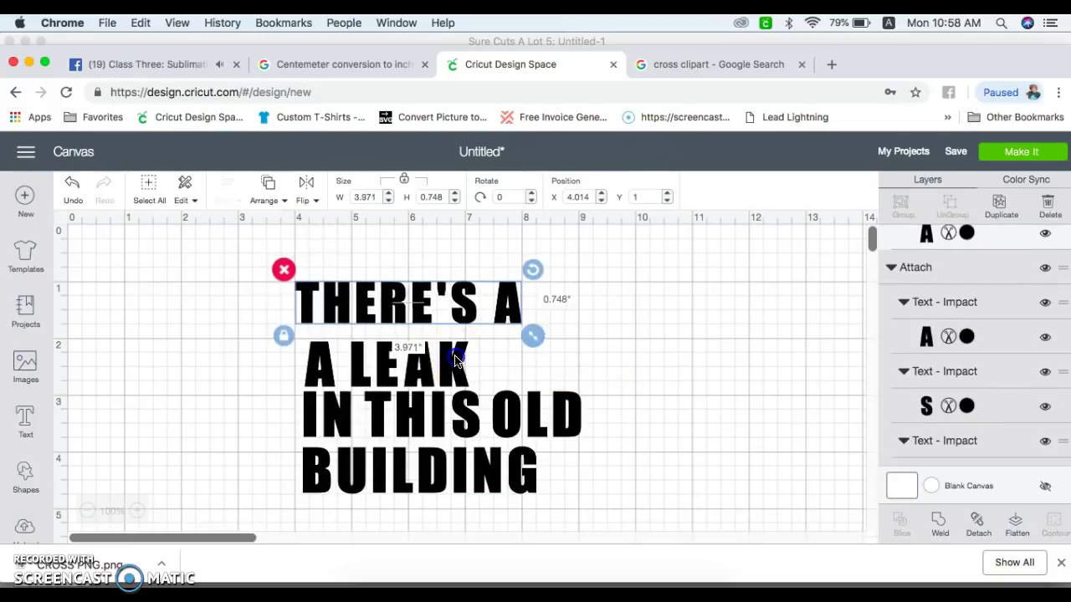
# Move A LEAK up beneath THERE'S A at about X 4.06, Y 1.82 and enlarge it to match that line's width.
pyautogui.click(455, 363)
pyautogui.moveTo(456, 371); pyautogui.dragTo(448, 356)
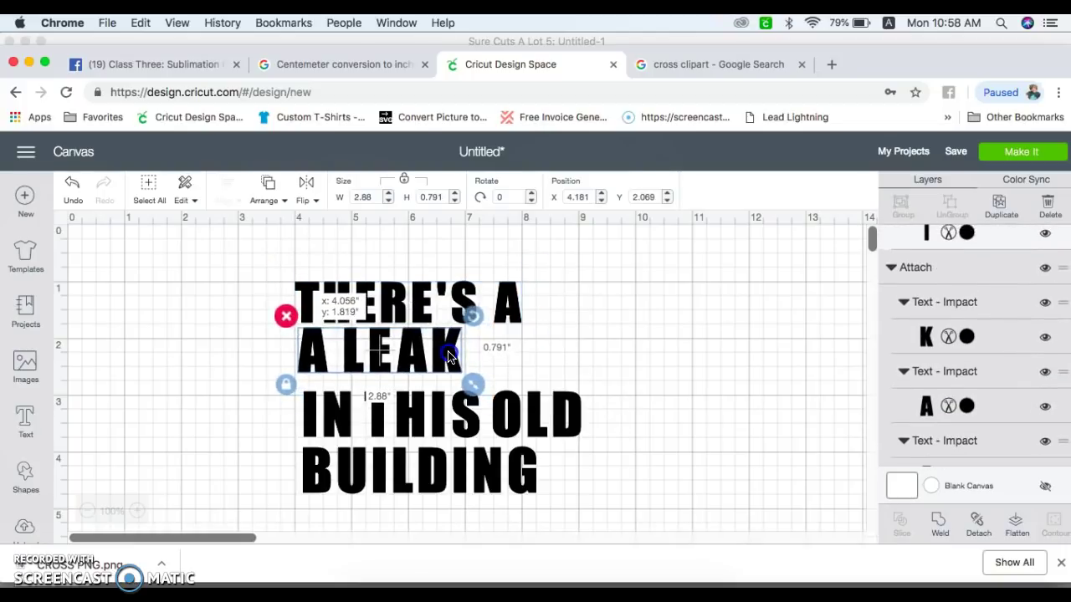
pyautogui.moveTo(482, 380); pyautogui.dragTo(529, 403)
# Shrink IN THIS OLD to about 3.95 in wide and BUILDING to about 3.97 in, stacking both snugly beneath A LEAK.
pyautogui.click(581, 426)
pyautogui.moveTo(577, 430); pyautogui.dragTo(534, 441)
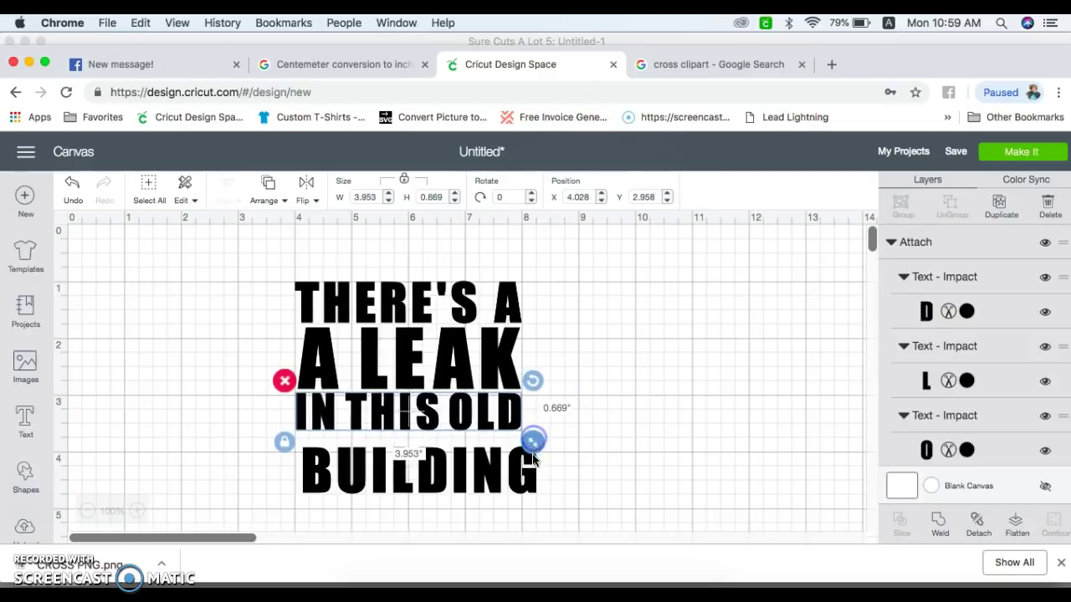
pyautogui.click(522, 478)
pyautogui.moveTo(520, 487)
pyautogui.mouseDown()
pyautogui.moveTo(521, 474)
pyautogui.moveTo(533, 490)
pyautogui.mouseUp()
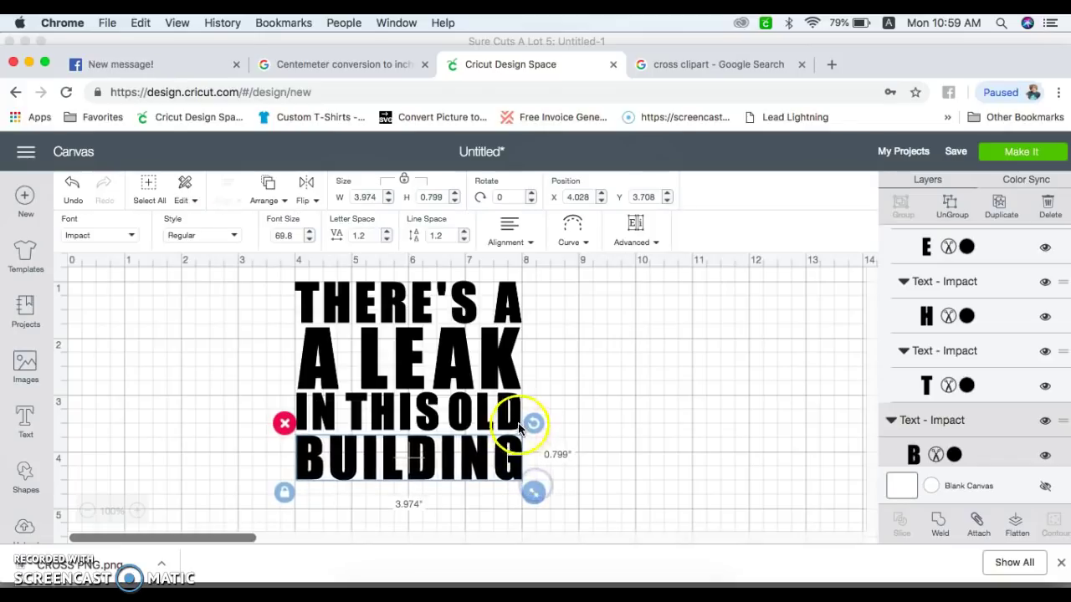
# Widen IN THIS OLD slightly and A LEAK to about 3.95 in so their ends align with BUILDING.
pyautogui.click(524, 427)
pyautogui.moveTo(532, 440); pyautogui.dragTo(587, 425)
pyautogui.click(509, 378)
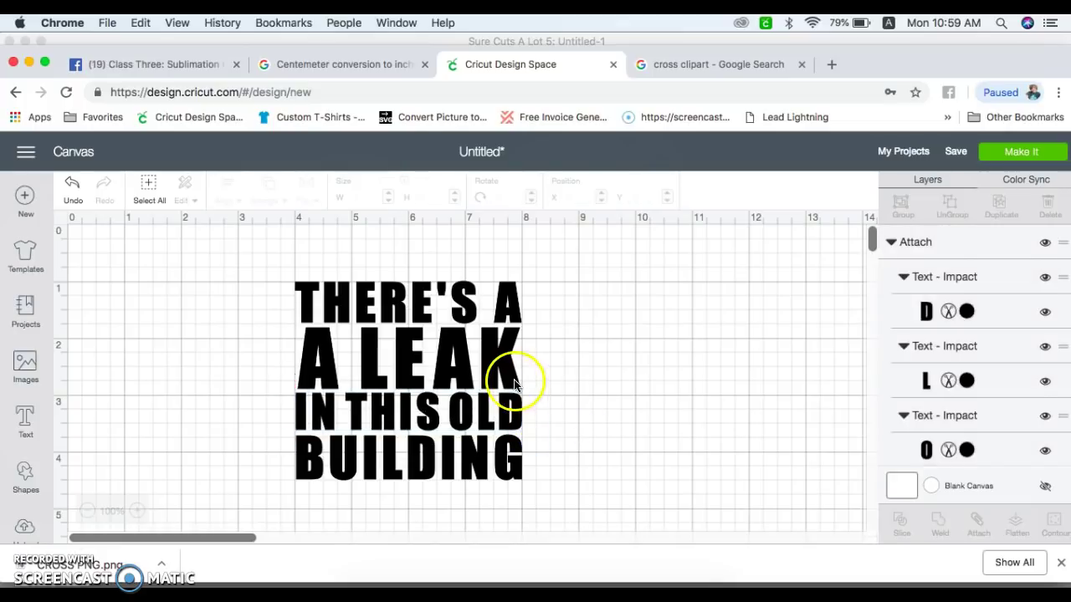
pyautogui.moveTo(530, 396); pyautogui.dragTo(532, 398)
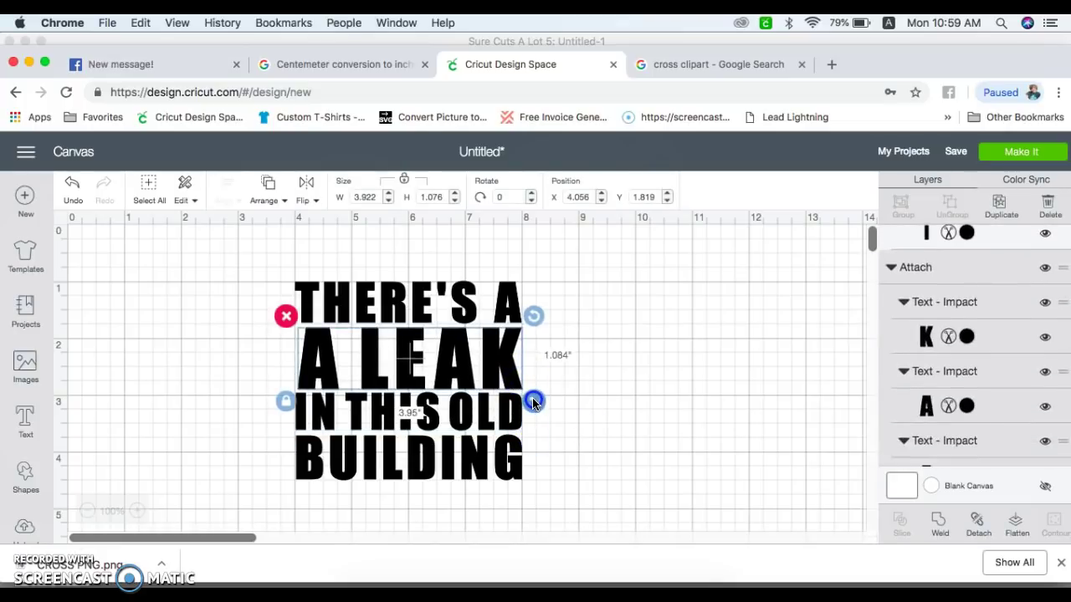
pyautogui.click(602, 399)
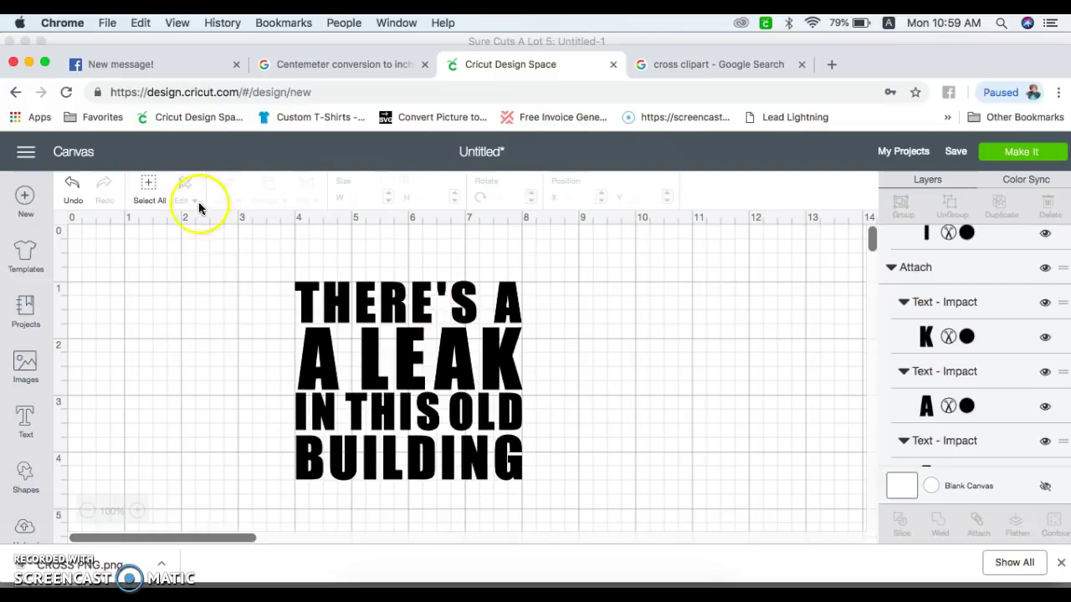
# Weld all four text lines into one shape and enlarge it to about 5.44 by 4.78 in at about X 4.3, Y 0.33.
pyautogui.click(153, 192)
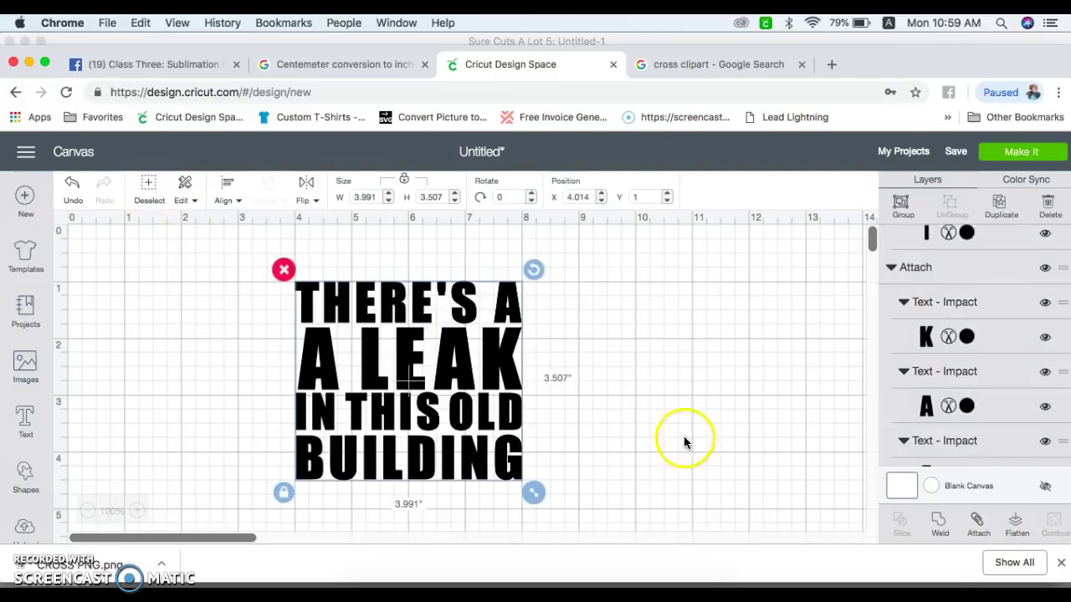
pyautogui.click(941, 521)
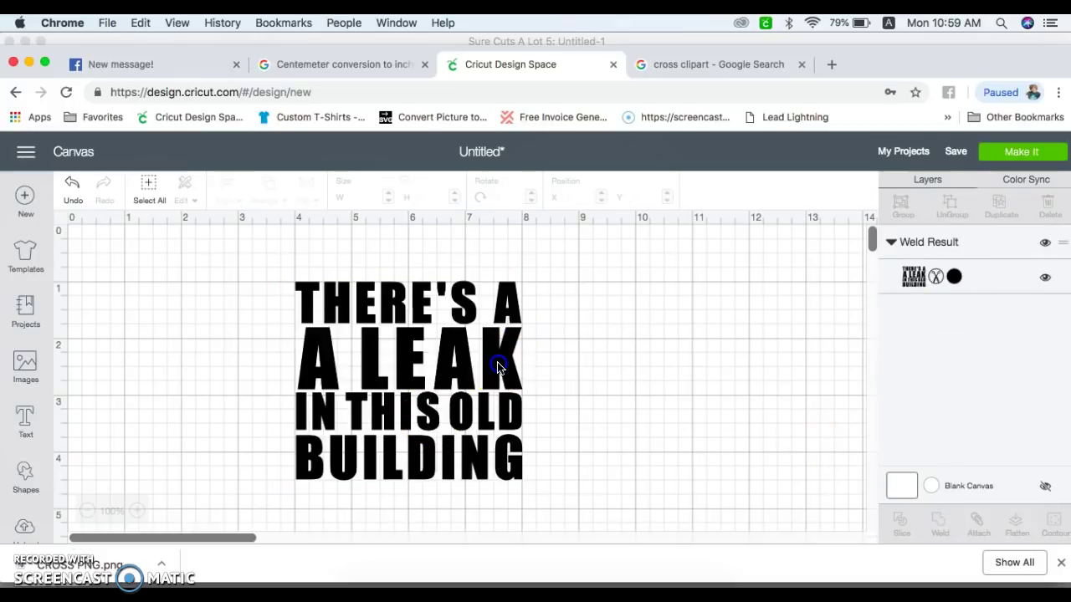
pyautogui.moveTo(502, 363); pyautogui.dragTo(514, 327)
pyautogui.moveTo(552, 454); pyautogui.dragTo(633, 525)
pyautogui.click(705, 444)
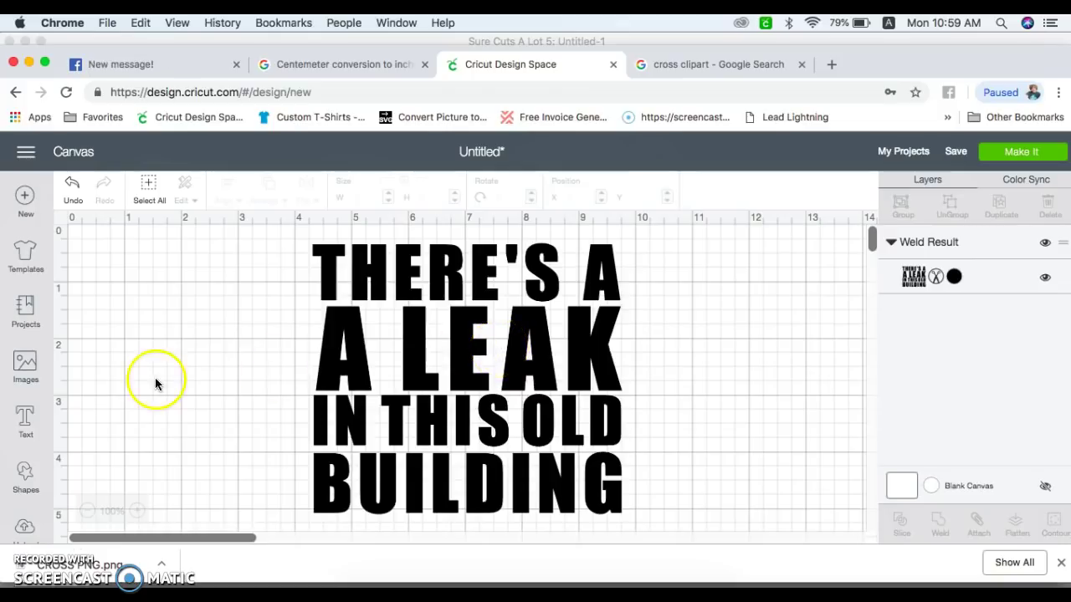
# Insert the black cross from the recently uploaded images onto the canvas.
pyautogui.click(21, 526)
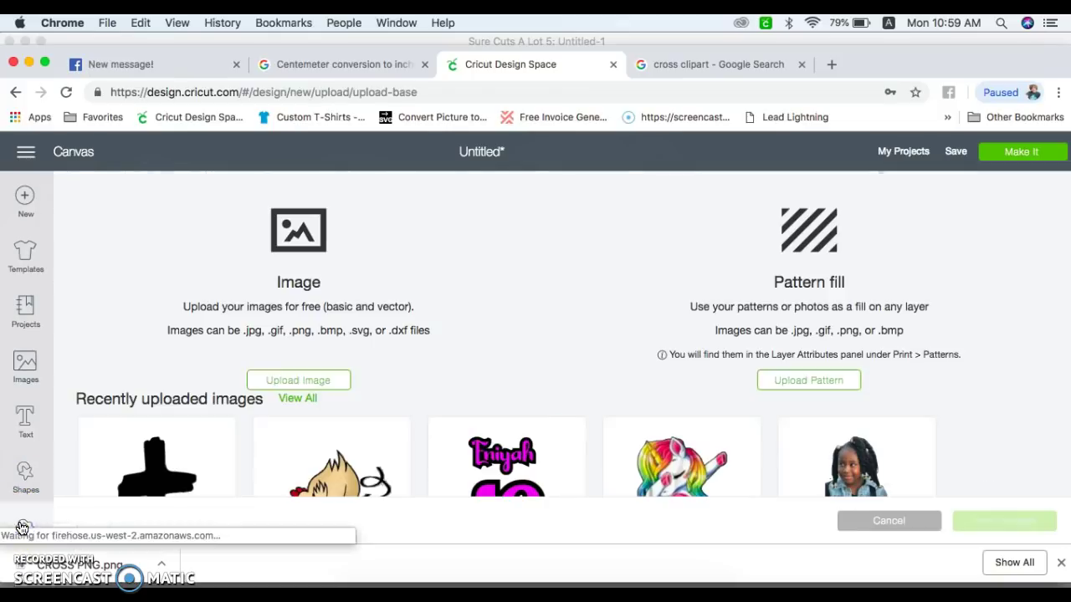
pyautogui.click(133, 492)
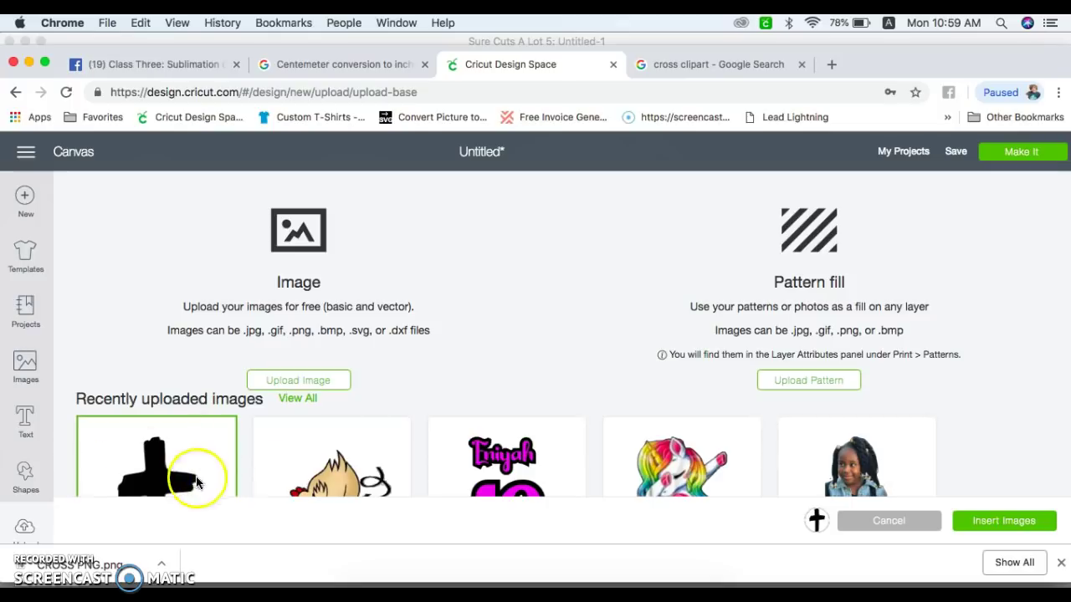
pyautogui.click(1010, 520)
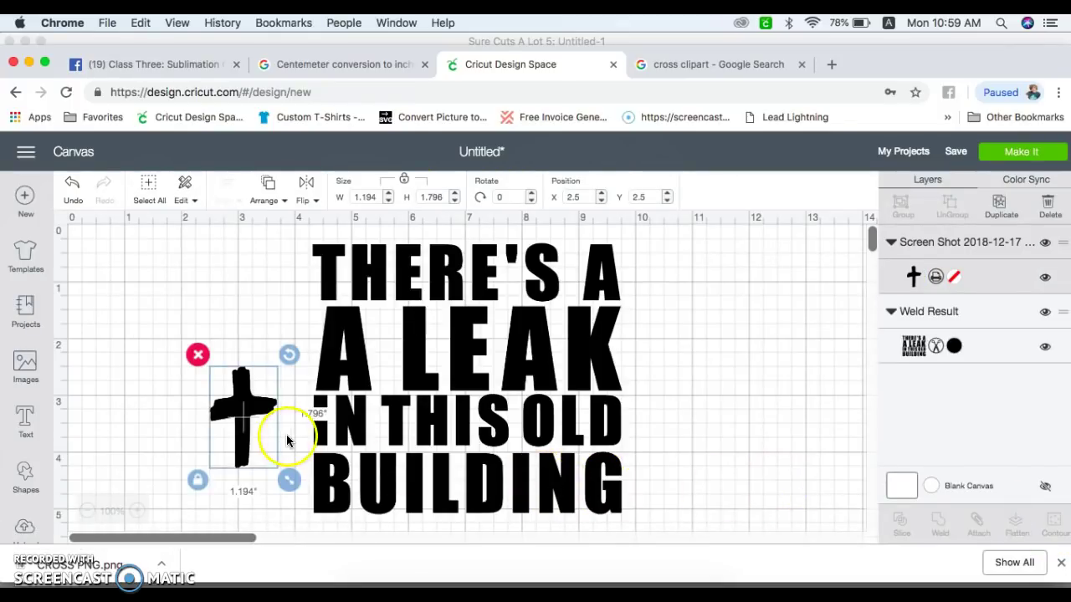
# Recolor the welded text to Rose Pink.
pyautogui.click(471, 358)
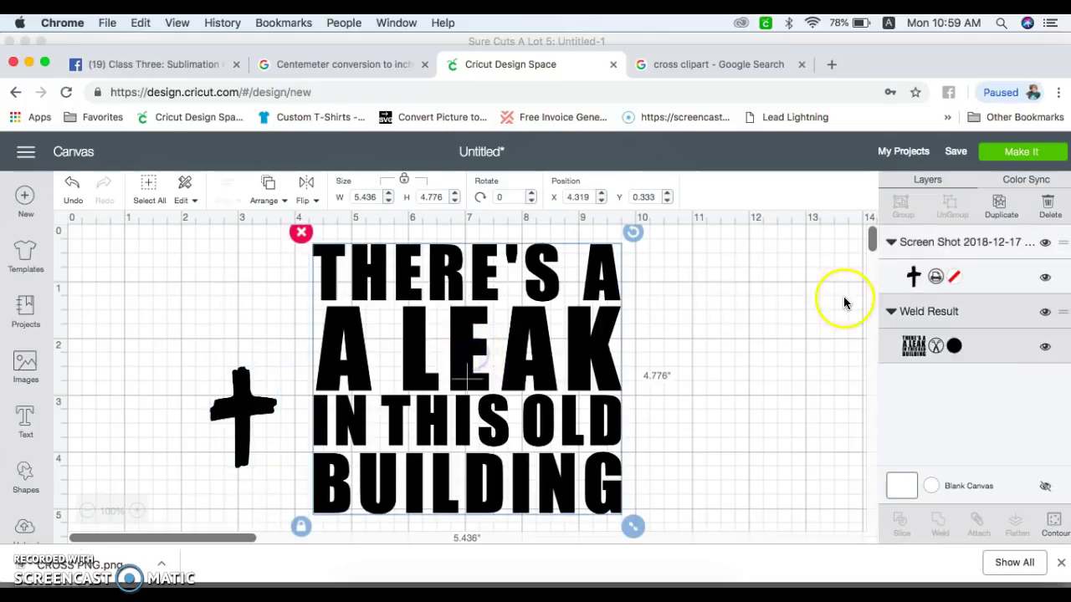
pyautogui.click(953, 347)
pyautogui.click(827, 415)
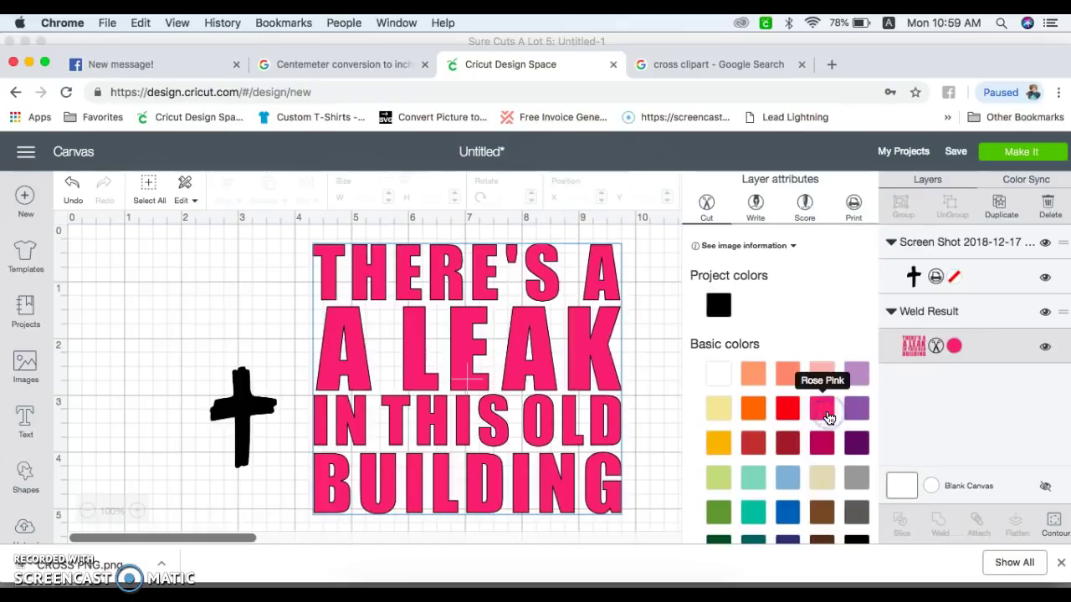
pyautogui.click(687, 341)
pyautogui.click(666, 342)
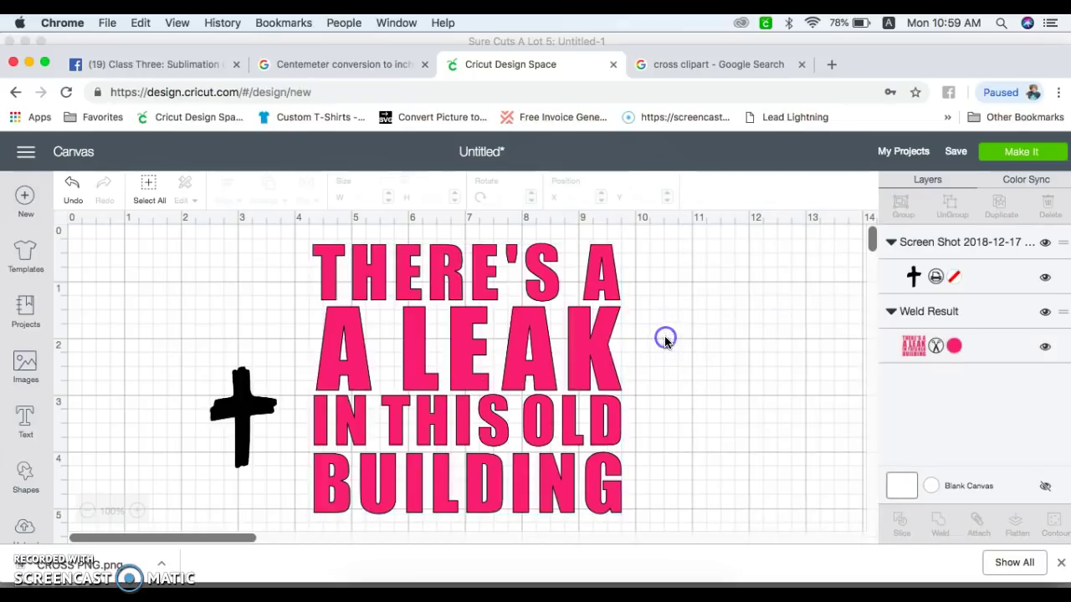
# Center the cross over the pink text and enlarge it to nearly the full height of the text block.
pyautogui.moveTo(235, 410); pyautogui.dragTo(437, 305)
pyautogui.moveTo(507, 416); pyautogui.dragTo(626, 529)
pyautogui.moveTo(485, 455); pyautogui.dragTo(475, 457)
pyautogui.click(712, 454)
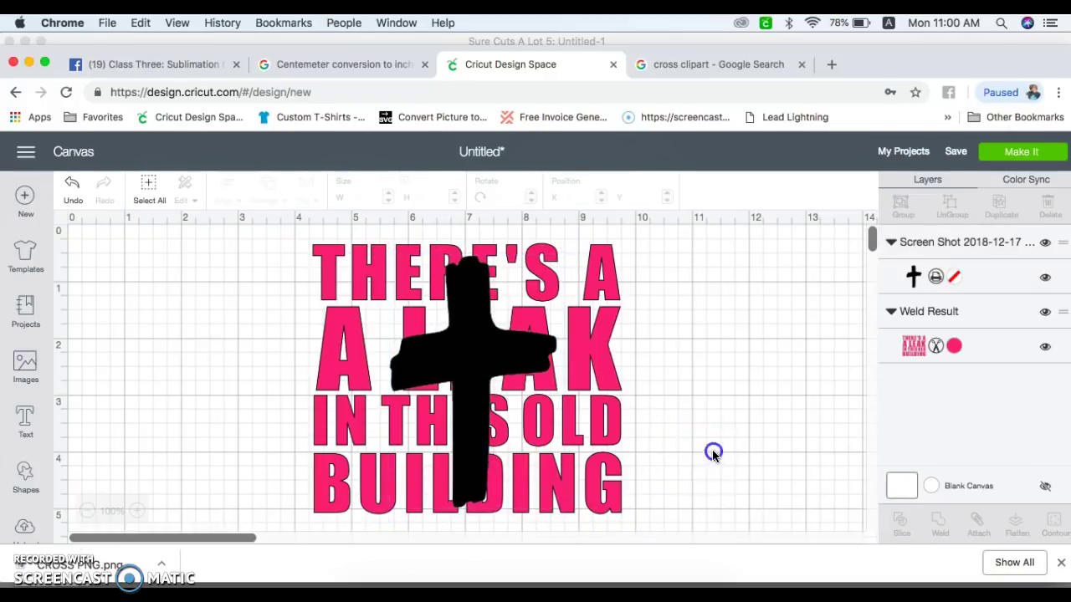
# Slice the welded text with the cross and hide the leftover cross piece that fills the gaps between letters.
pyautogui.click(151, 188)
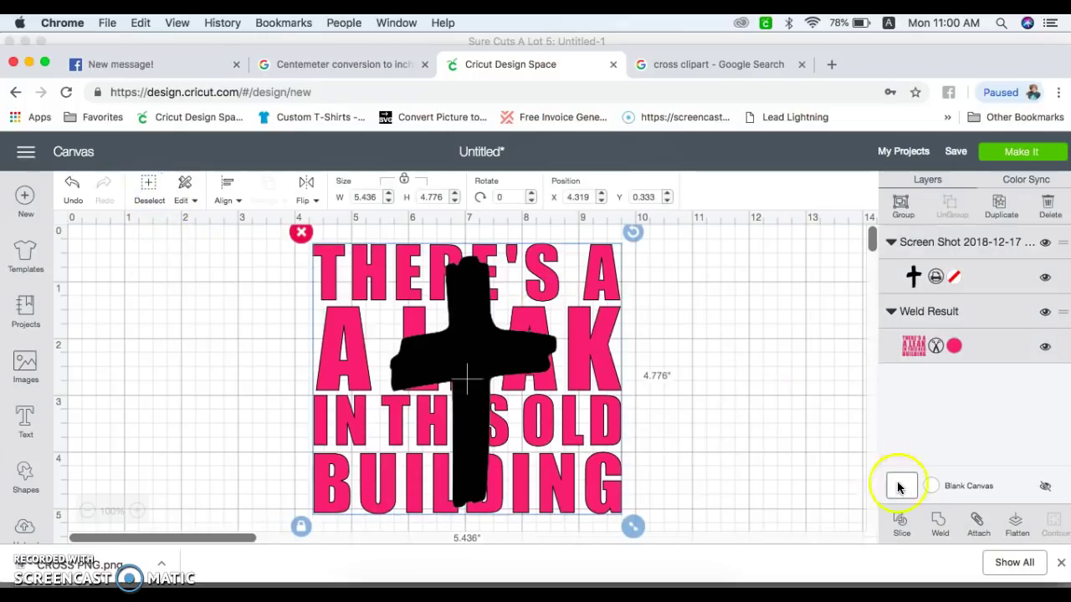
pyautogui.click(897, 525)
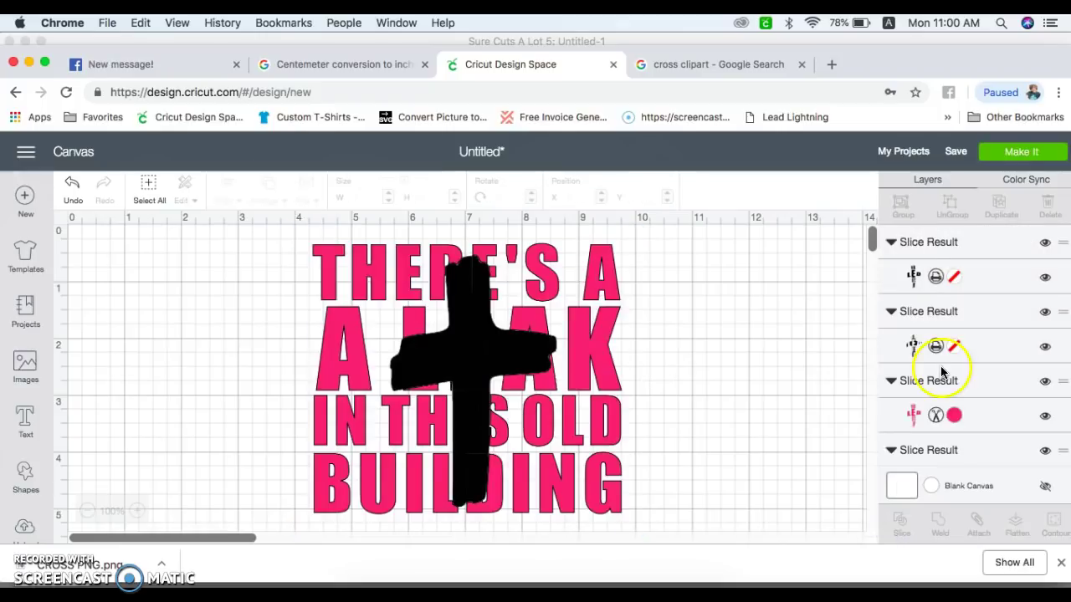
pyautogui.click(1044, 242)
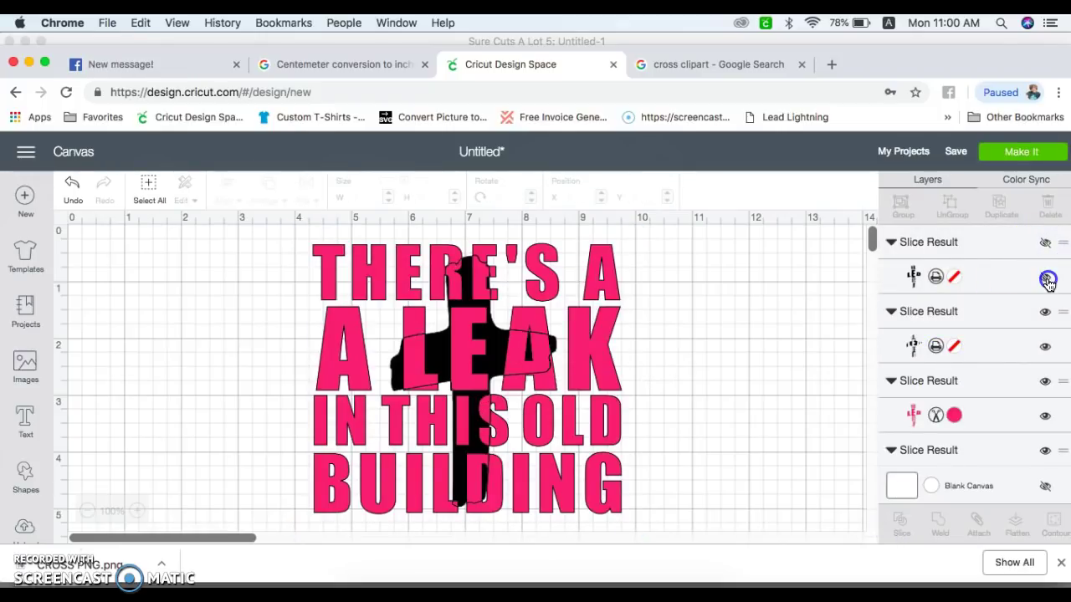
pyautogui.click(1045, 278)
pyautogui.click(1044, 313)
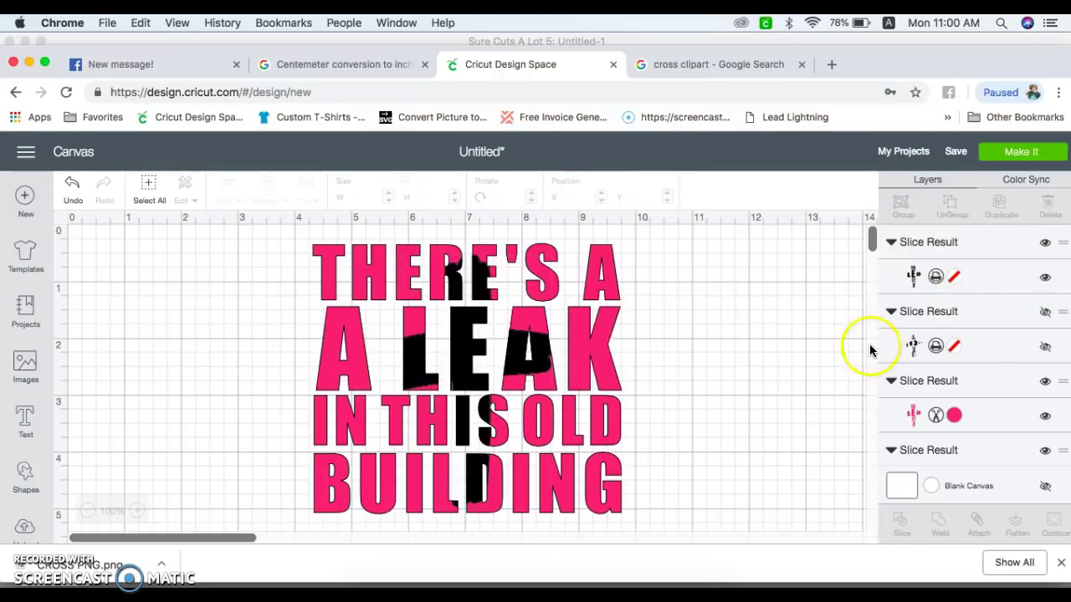
# Toggle the visibility of the black and pink cross-shaped letter slices to compare the text with and without them.
pyautogui.click(1045, 279)
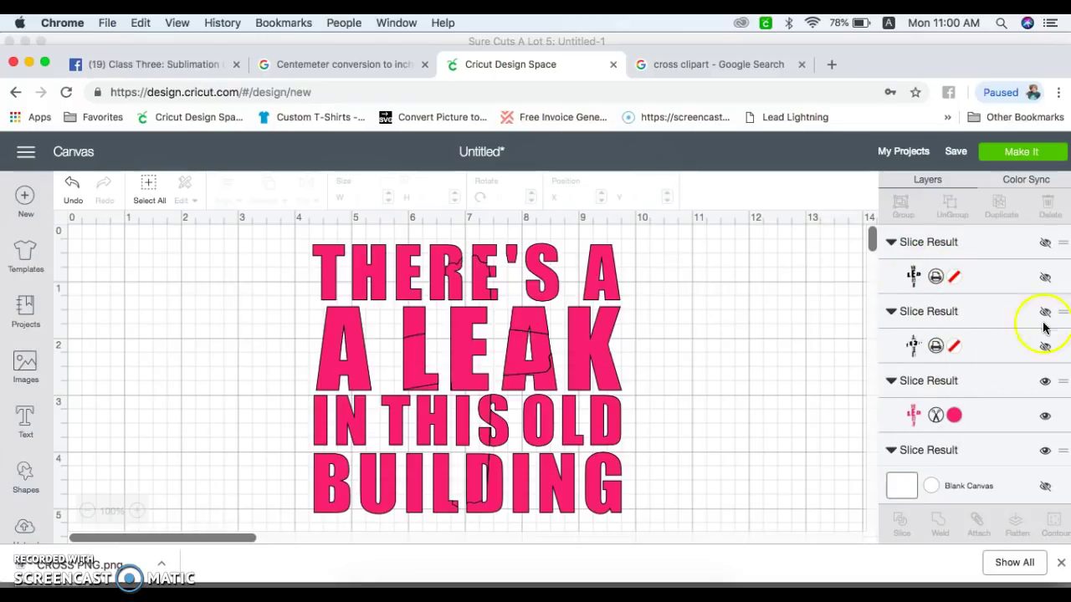
pyautogui.click(1045, 383)
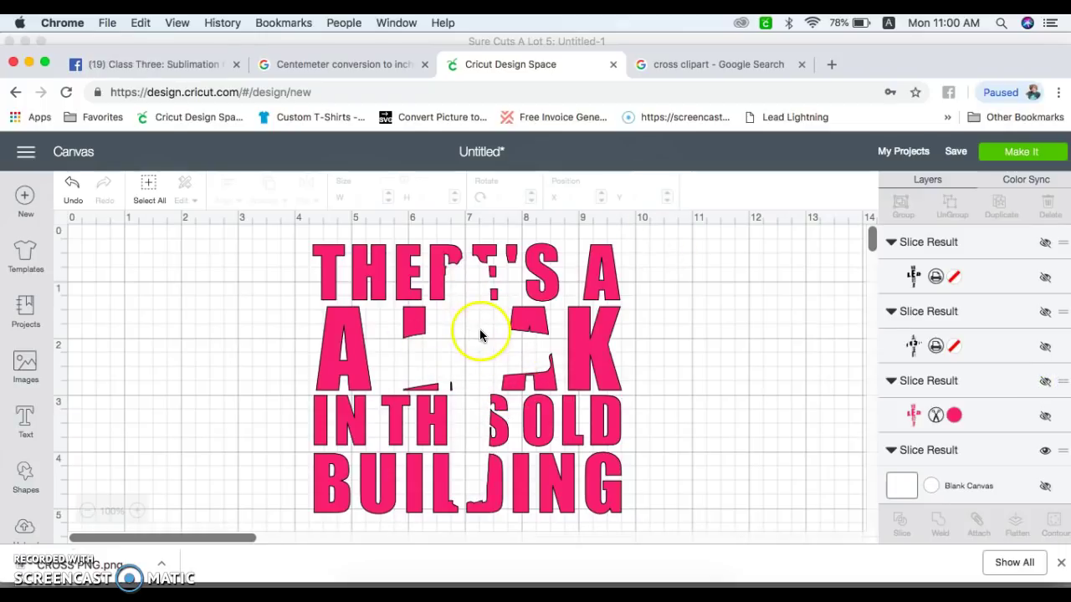
pyautogui.click(1046, 382)
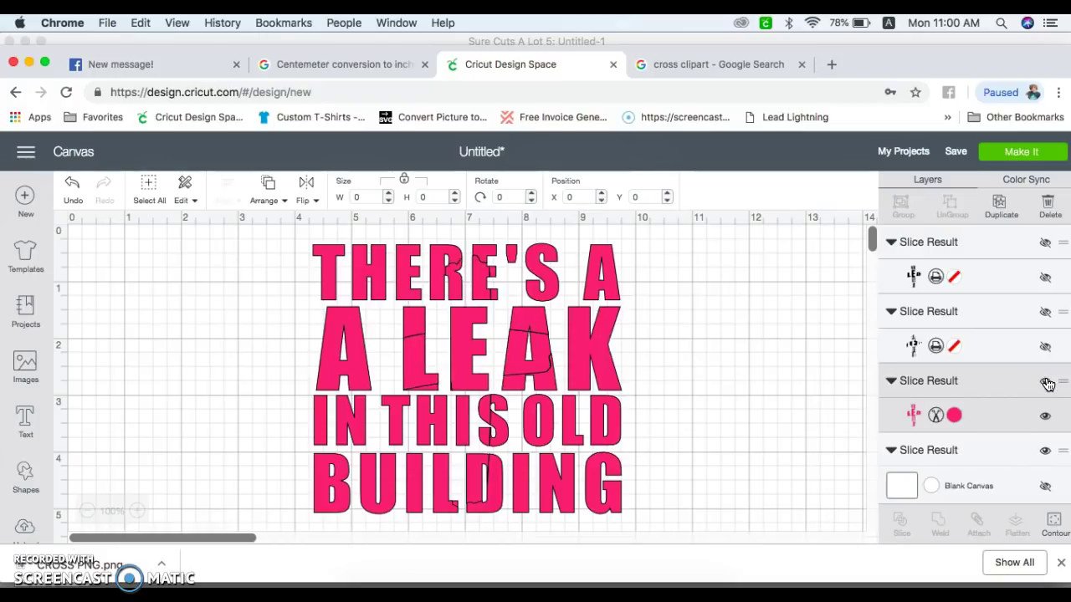
pyautogui.click(1047, 382)
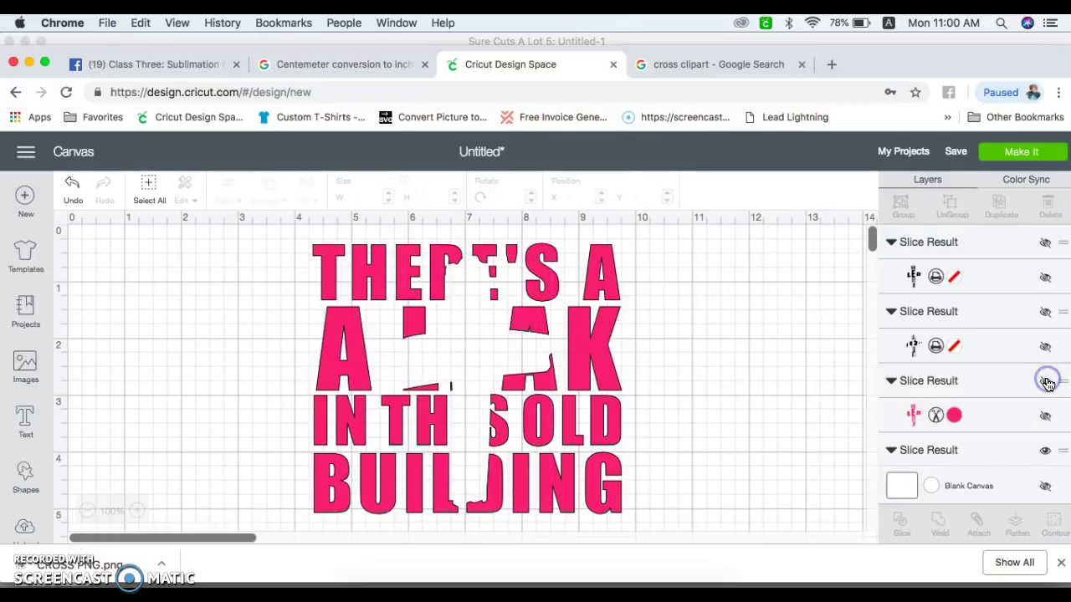
pyautogui.click(1043, 279)
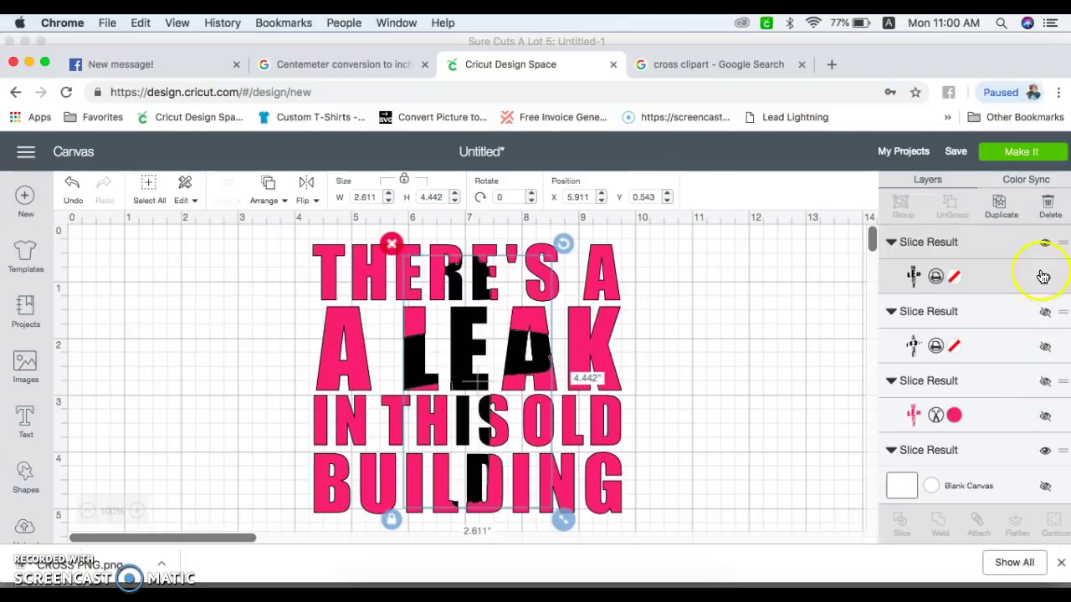
pyautogui.click(1042, 280)
pyautogui.click(1045, 381)
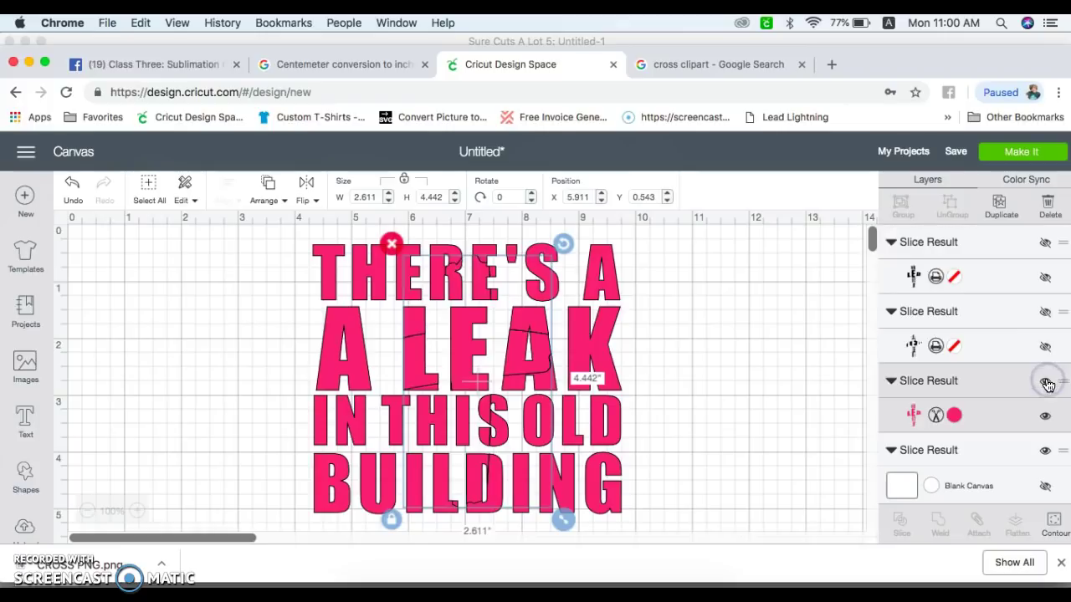
# Hide the pink cross-shaped letter slice, then delete the leftover cross piece and the black cross-shaped letter slice.
pyautogui.click(1046, 383)
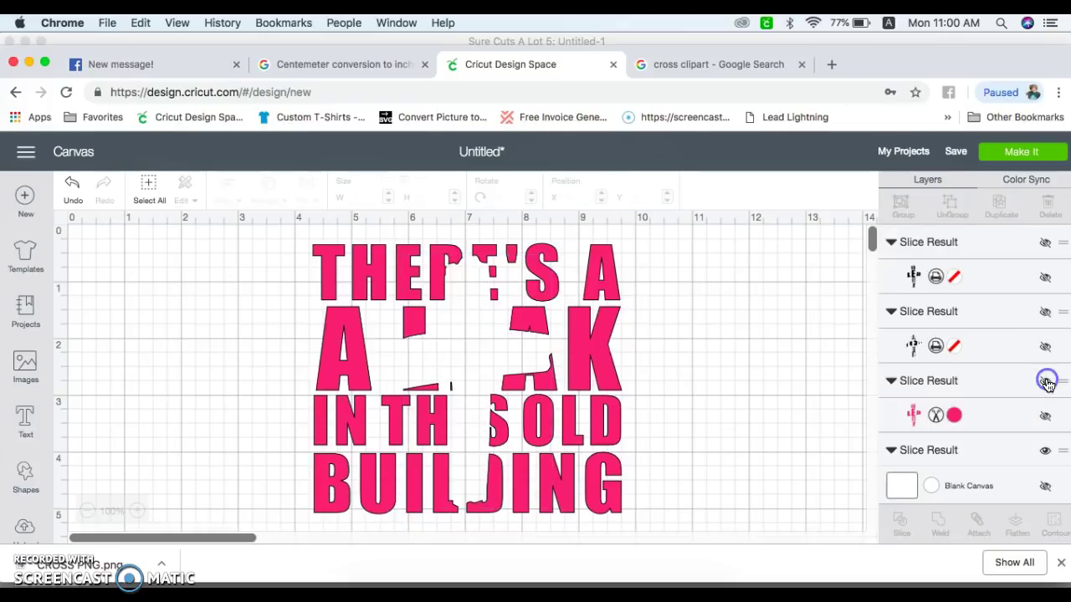
pyautogui.click(1045, 349)
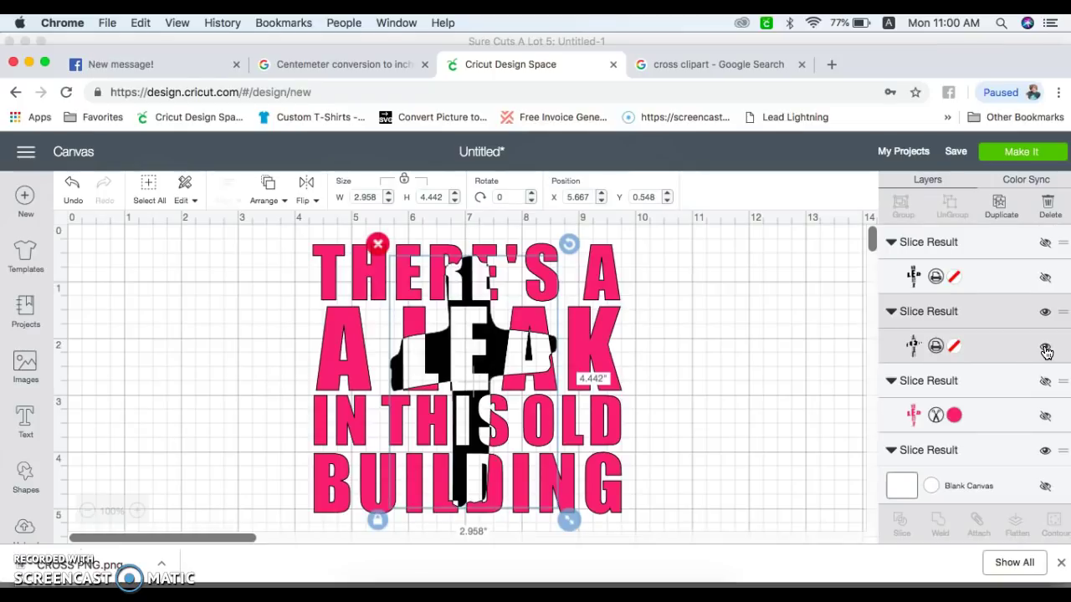
pyautogui.press('Delete')
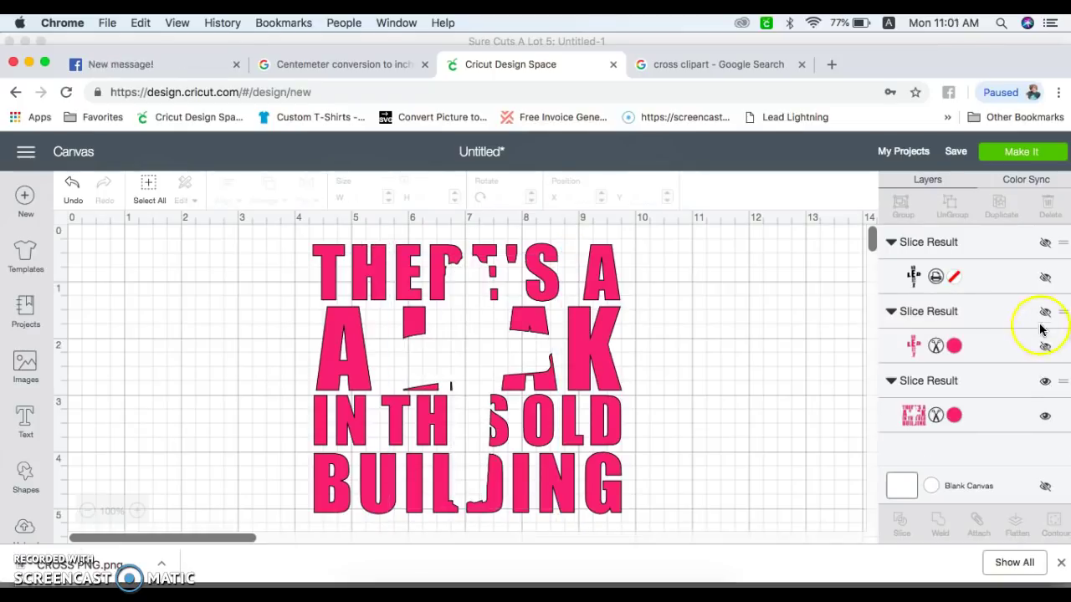
pyautogui.click(1046, 278)
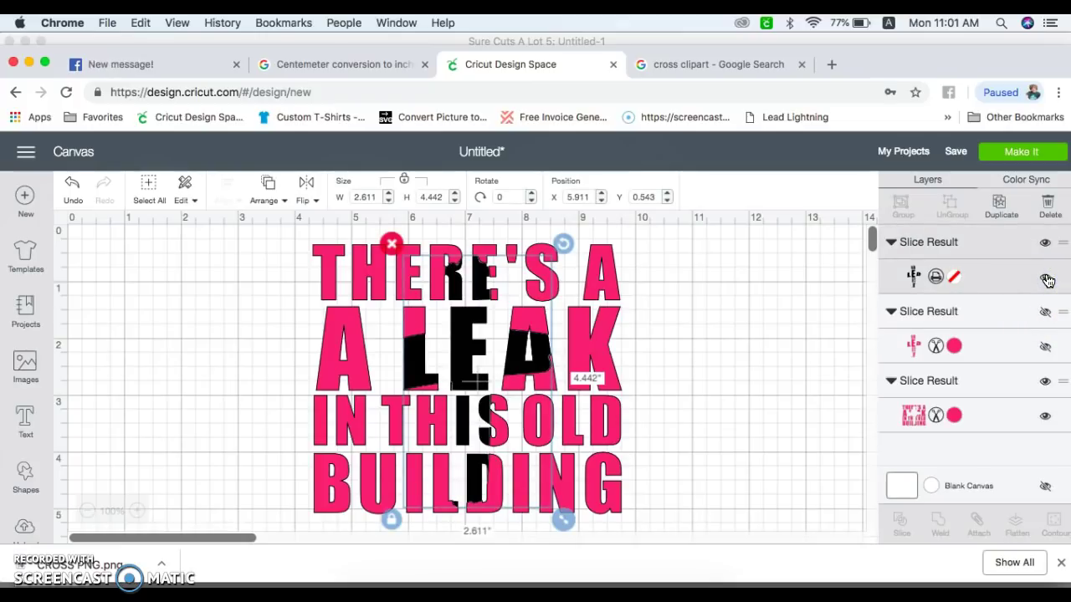
pyautogui.press('Delete')
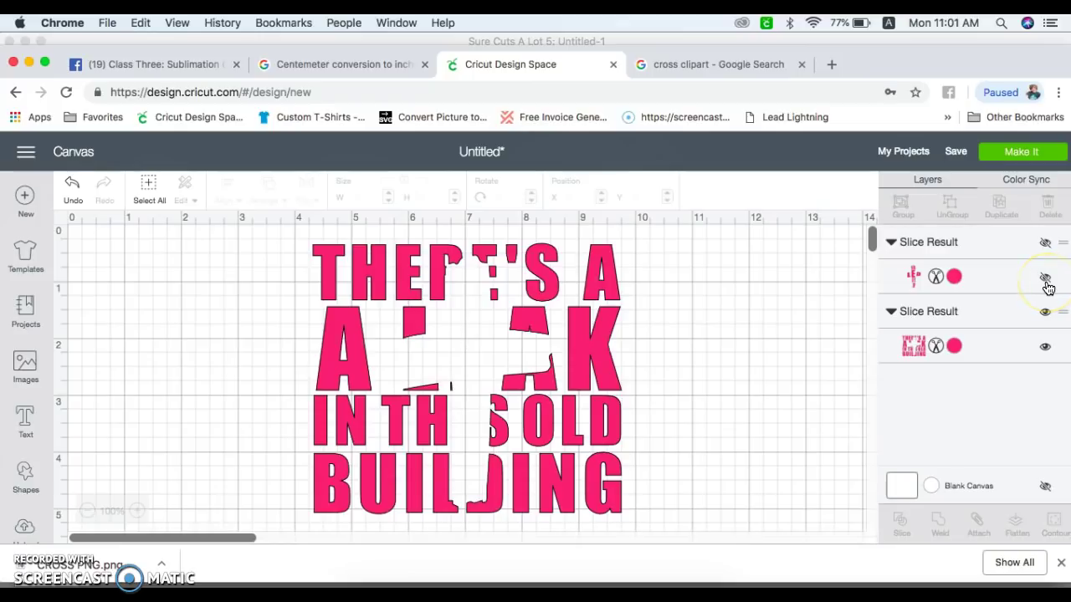
# Show the pink cross-shaped letter slice and recolor it black.
pyautogui.click(1046, 279)
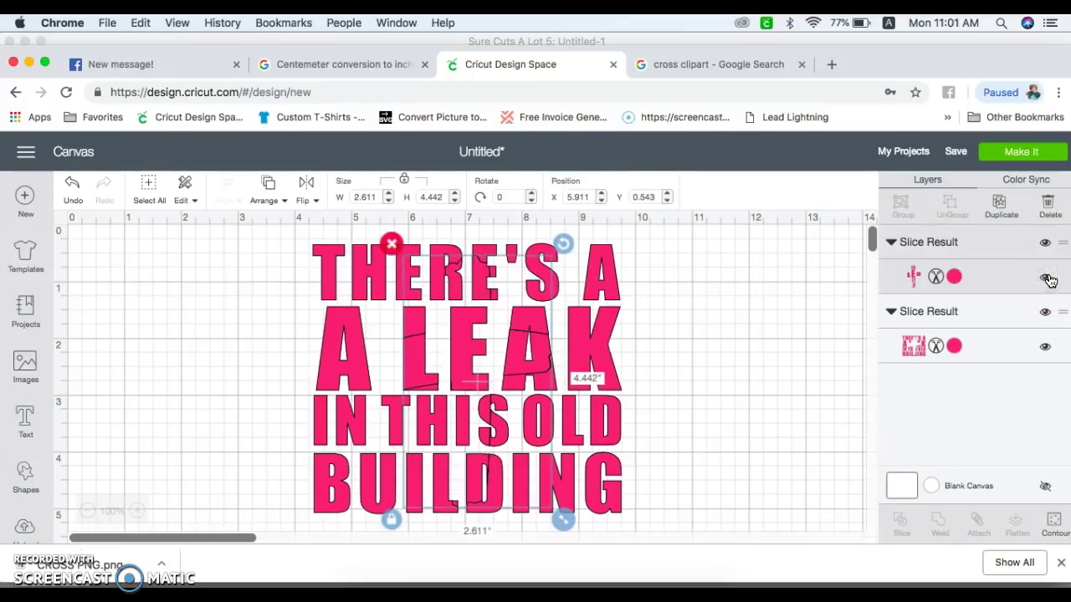
pyautogui.click(953, 277)
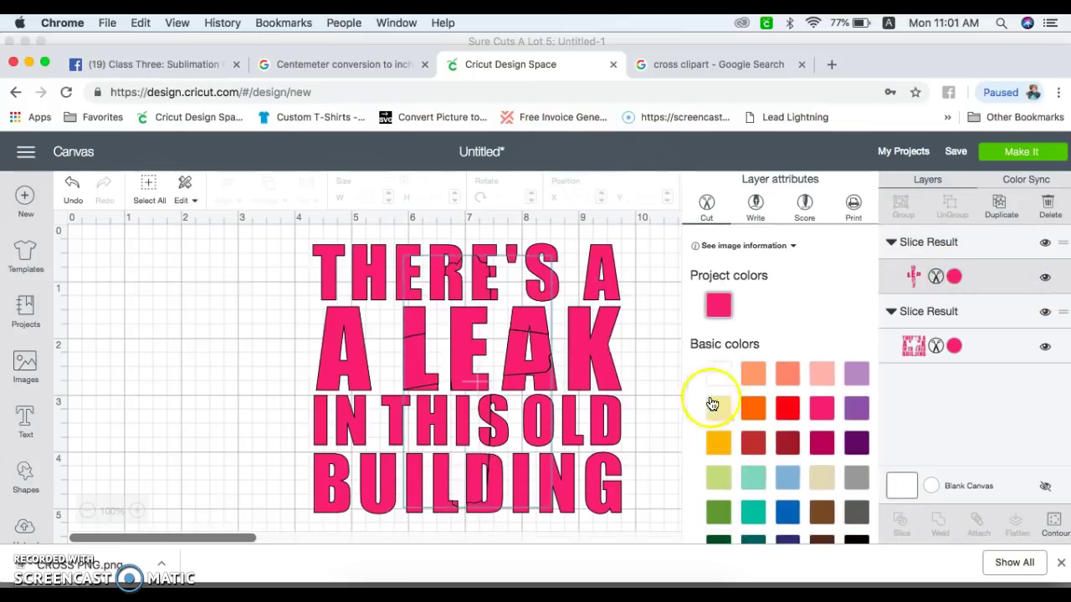
pyautogui.scroll(-3, 851, 435)
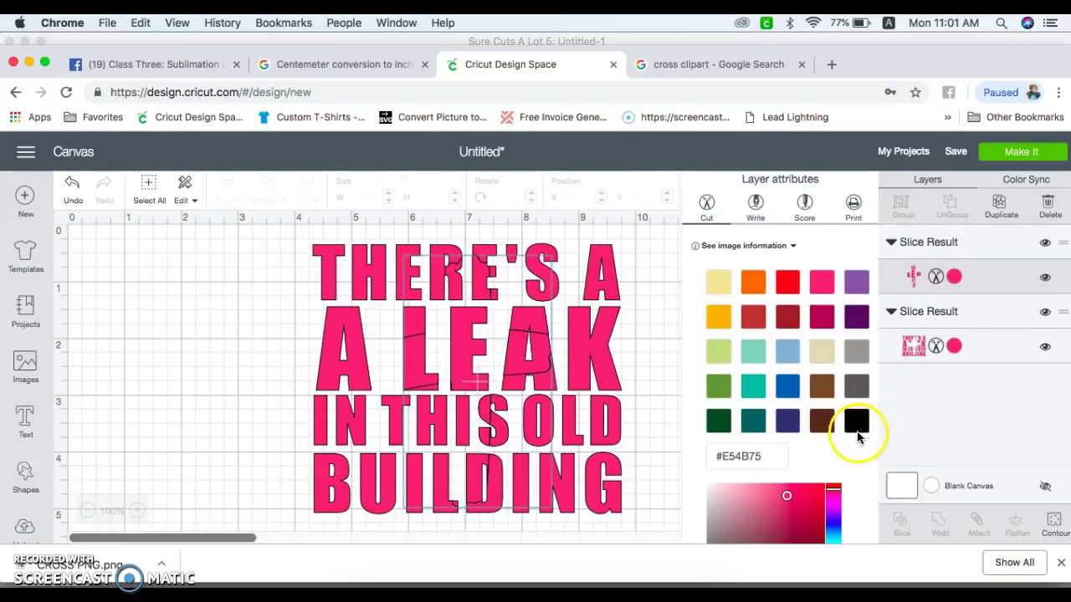
pyautogui.click(856, 428)
pyautogui.click(238, 384)
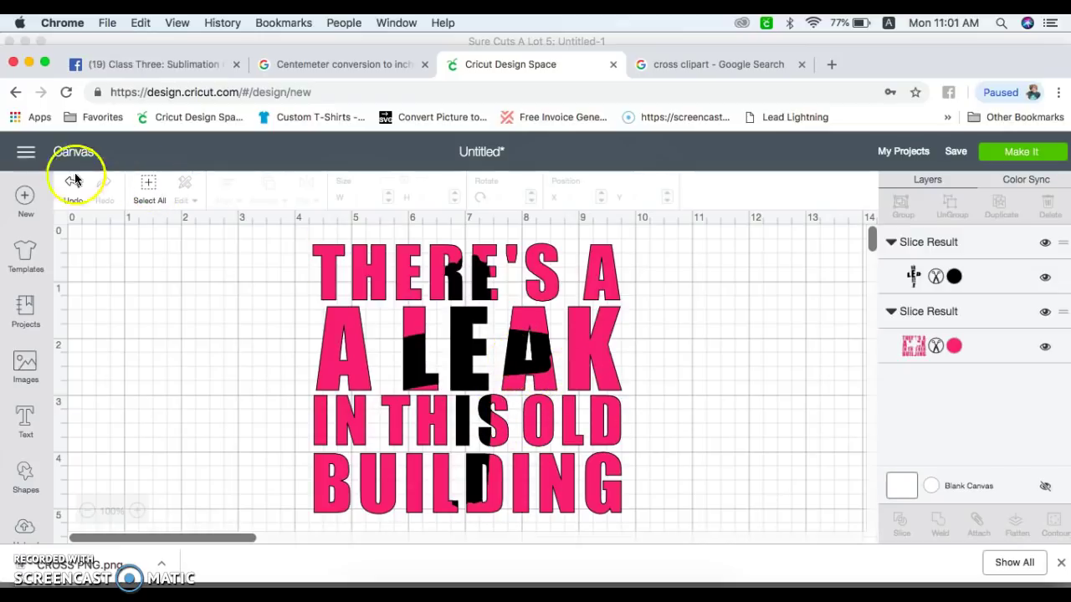
# Set the canvas grid to No Grid in the Design Space settings to present the design on a plain background.
pyautogui.click(26, 153)
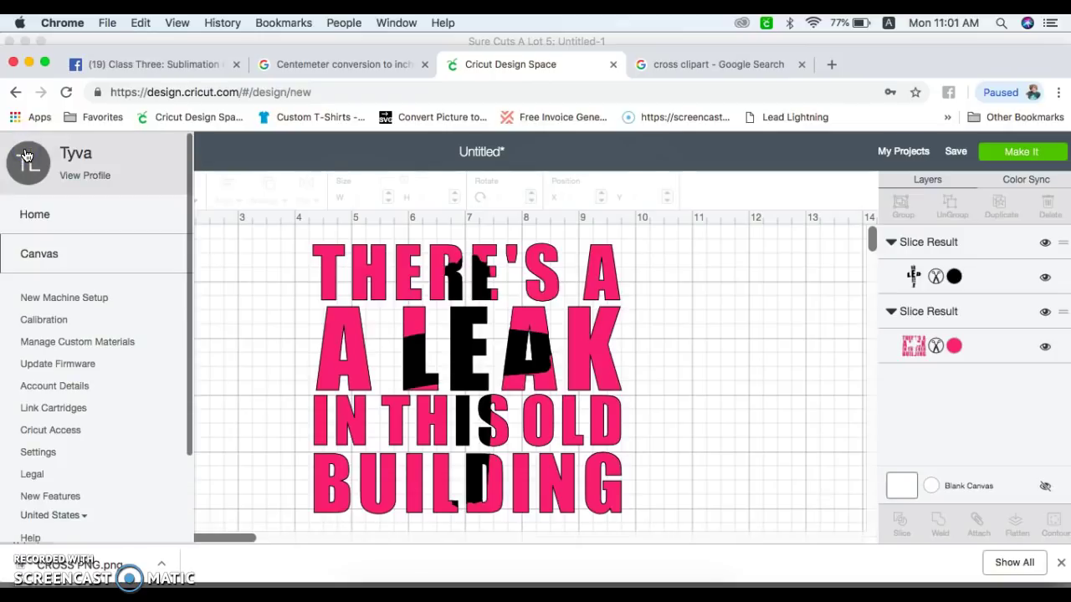
pyautogui.click(38, 452)
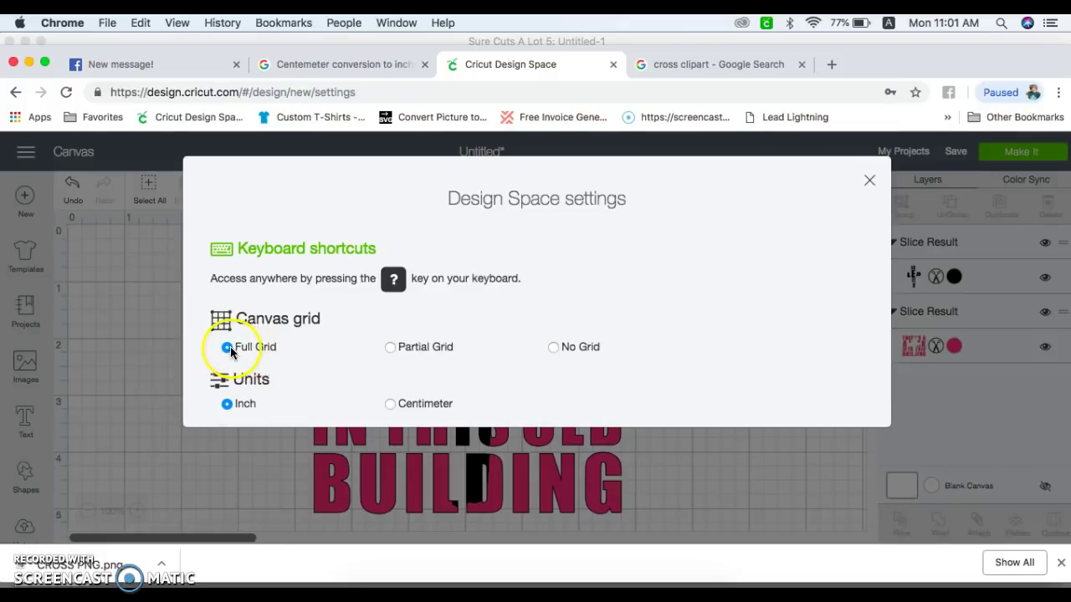
pyautogui.click(552, 348)
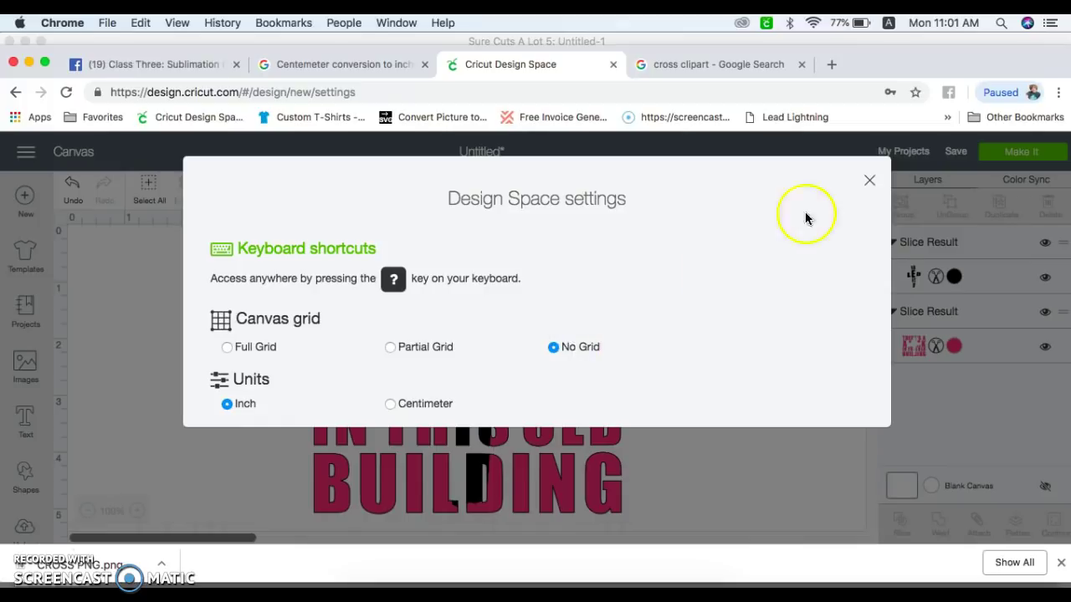
pyautogui.click(867, 184)
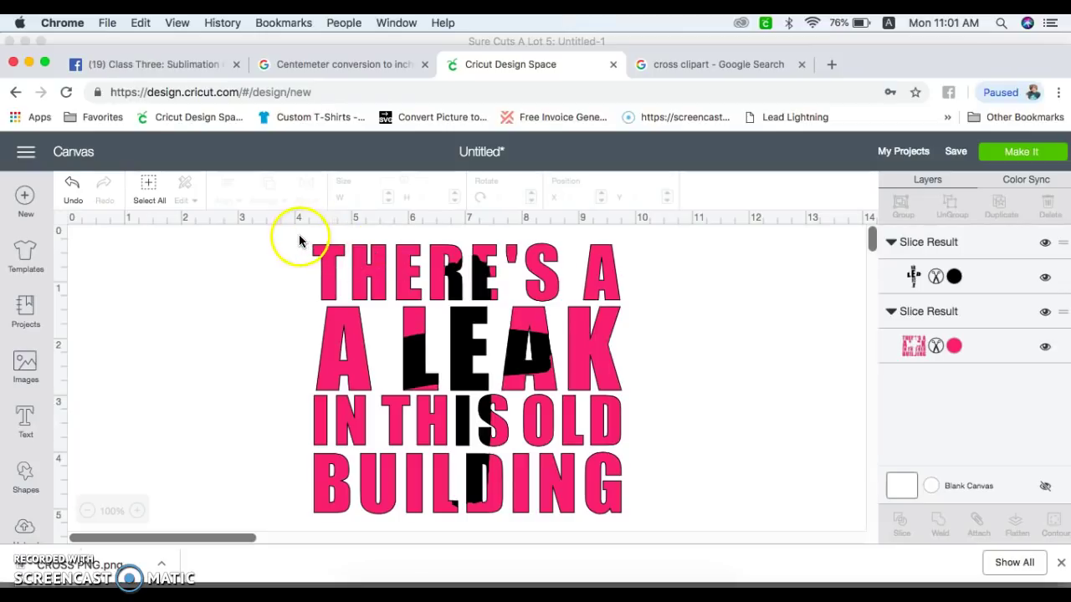
pyautogui.moveTo(298, 240); pyautogui.dragTo(638, 520)
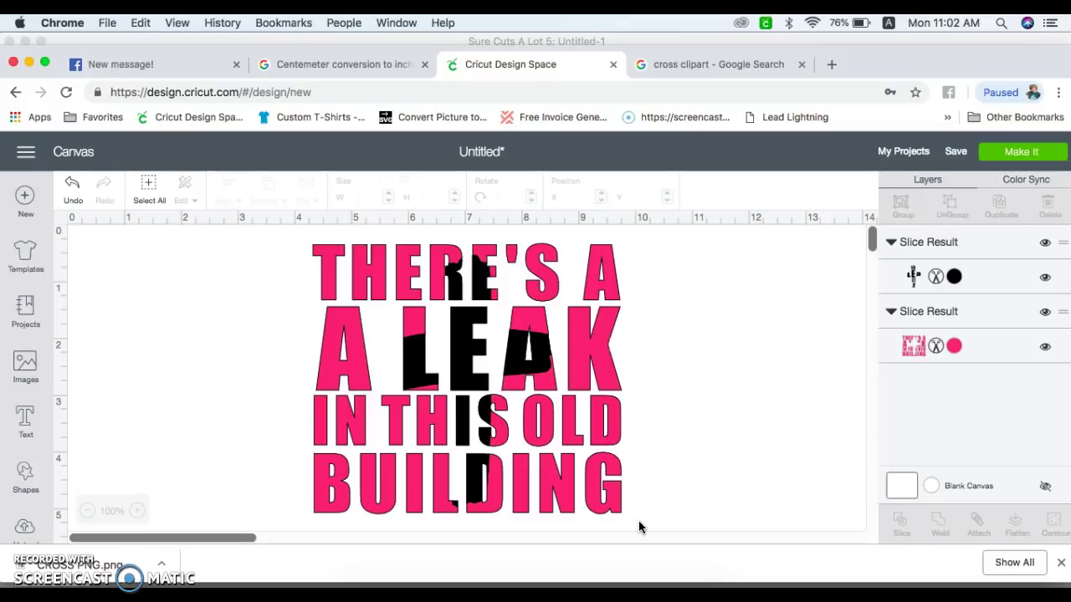
pyautogui.click(536, 435)
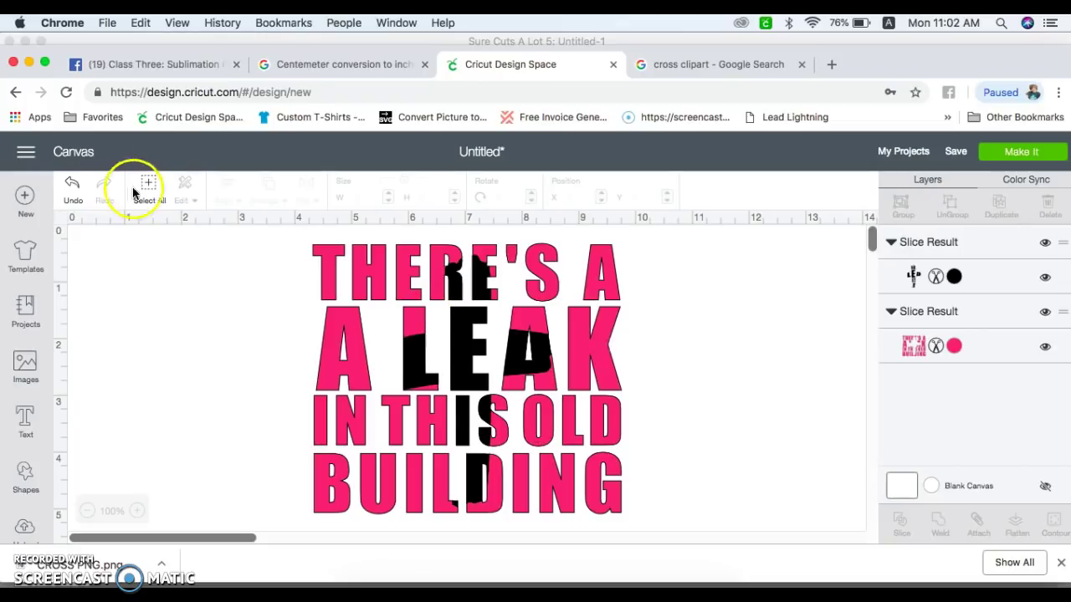
# Hide both slice results of the finished text design to clear the canvas.
pyautogui.click(1047, 242)
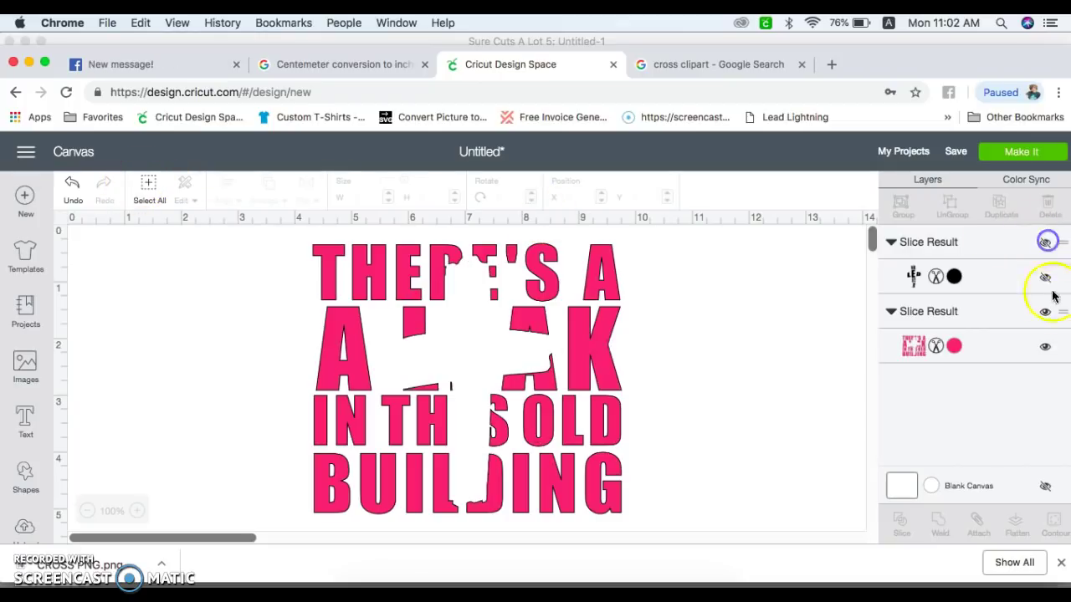
pyautogui.click(1050, 323)
pyautogui.click(1046, 313)
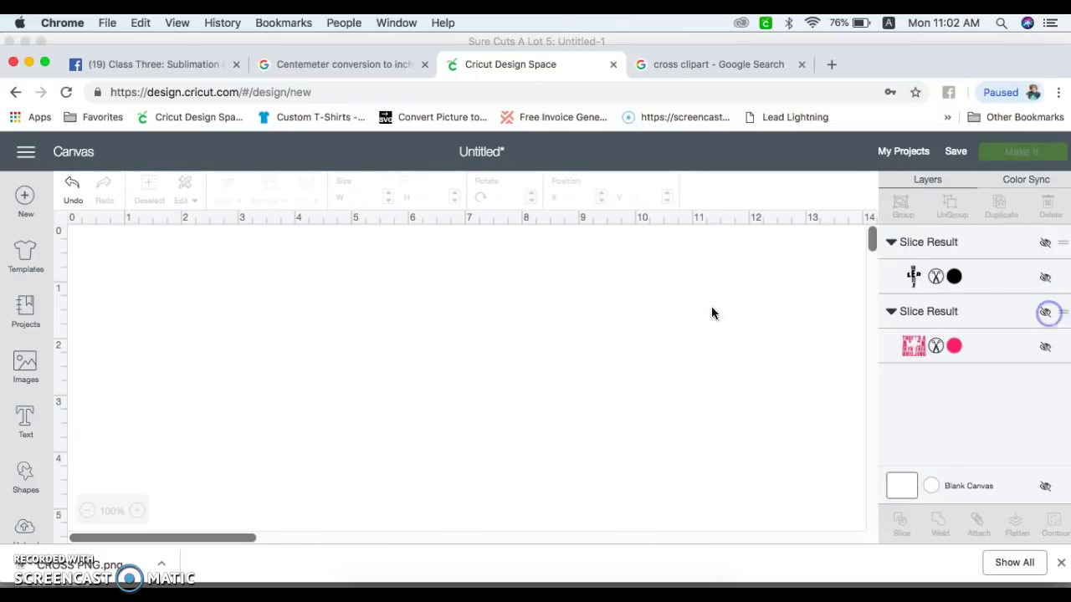
# Add a circle, shrink it to about 2.04 inches across and place it at about X 10.03, Y 1.39.
pyautogui.click(24, 479)
pyautogui.click(145, 364)
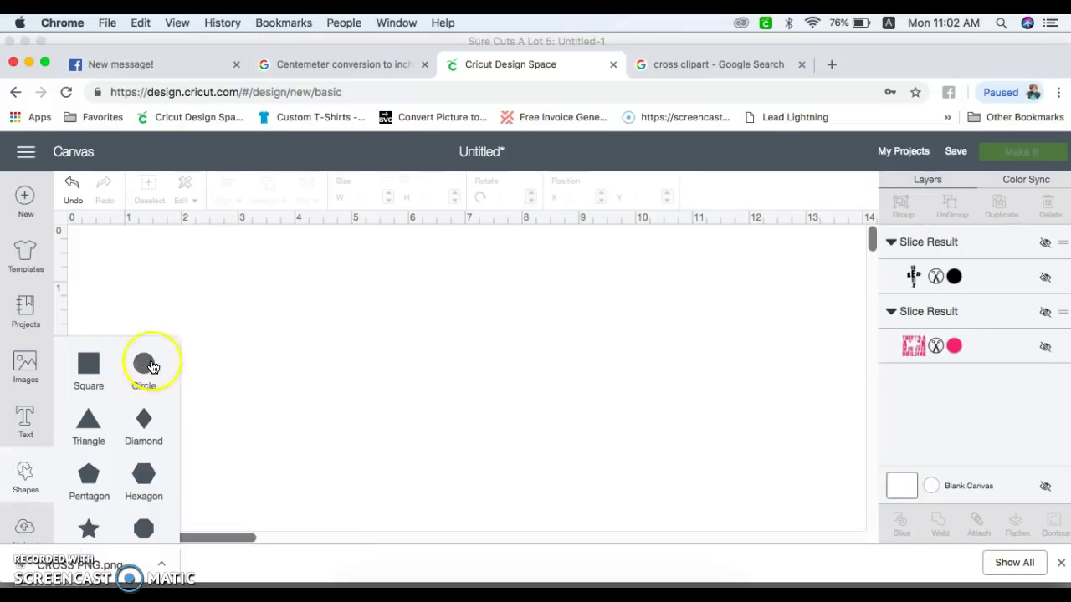
pyautogui.click(313, 399)
pyautogui.moveTo(363, 433); pyautogui.dragTo(506, 350)
pyautogui.moveTo(573, 487); pyautogui.dragTo(511, 423)
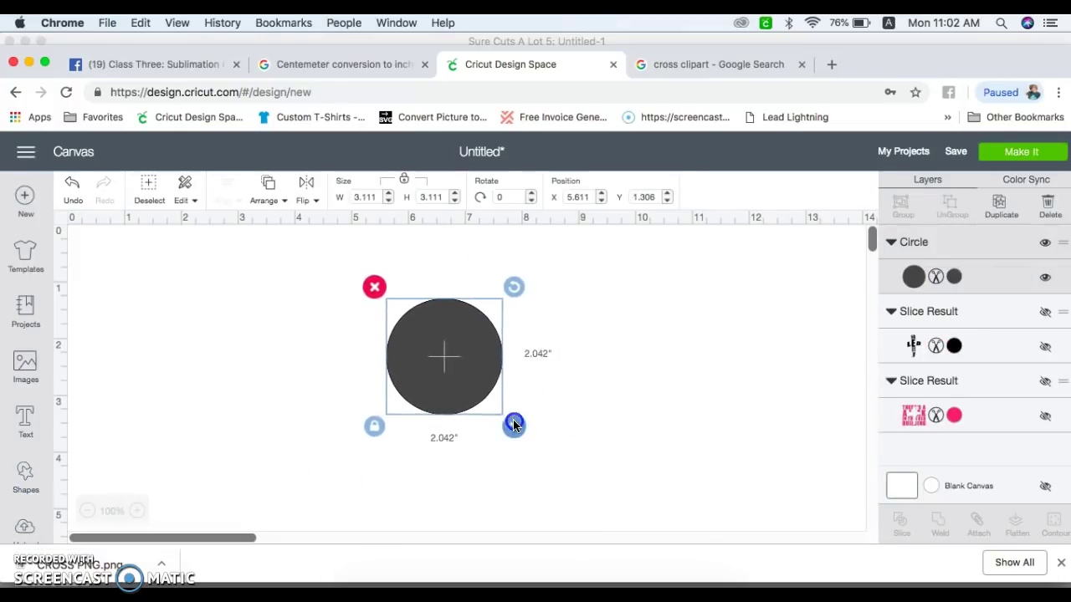
pyautogui.moveTo(469, 376); pyautogui.dragTo(716, 383)
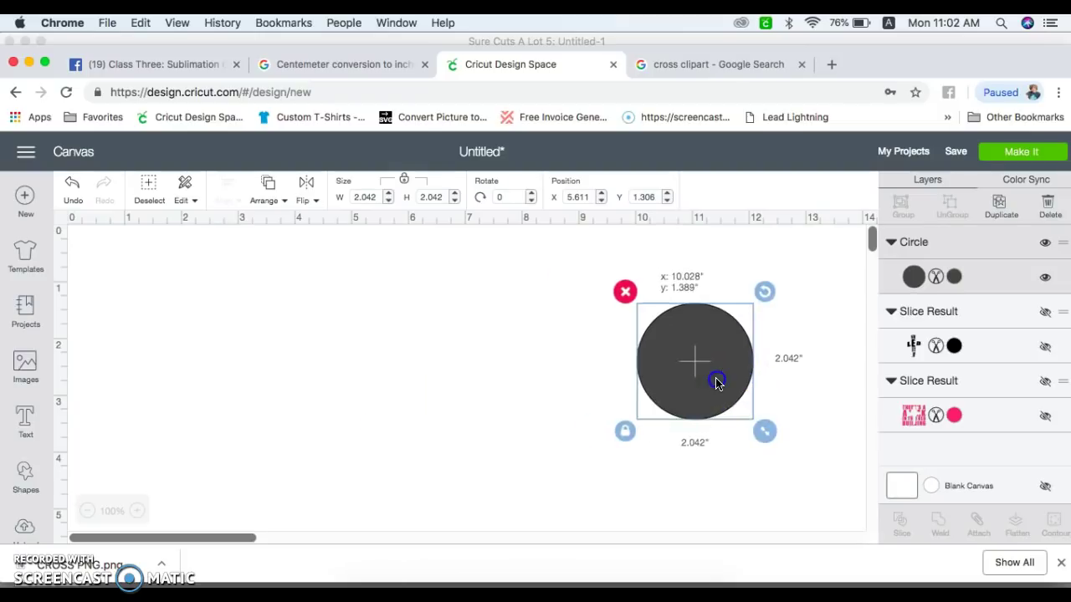
# Add the separate Impact text lines "AN APPLE" and "A DAY," and stack them beside the circle.
pyautogui.click(24, 421)
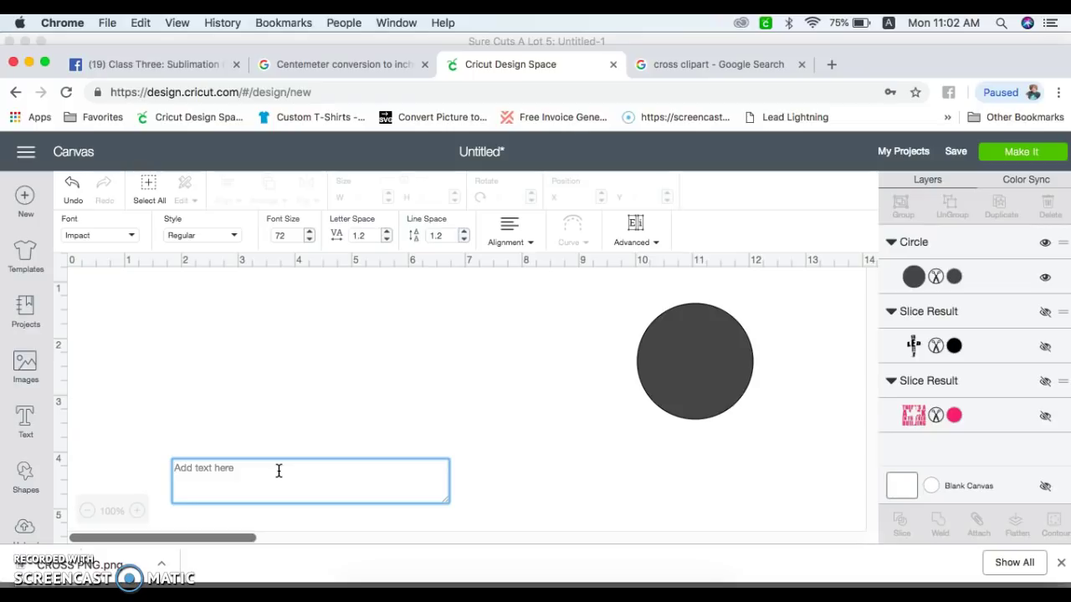
pyautogui.write('A')
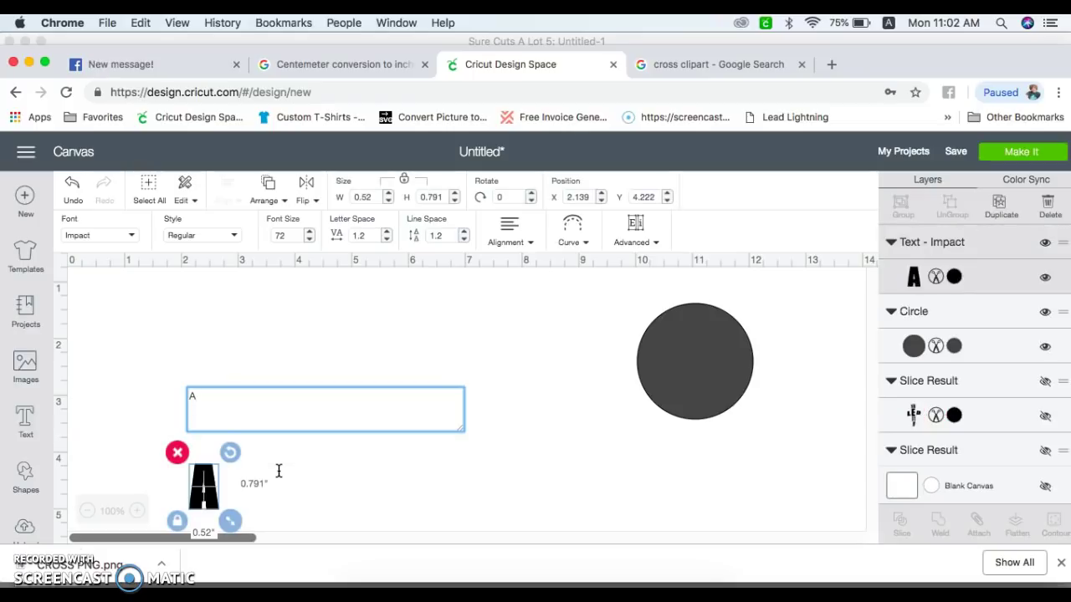
pyautogui.write('N APPLE')
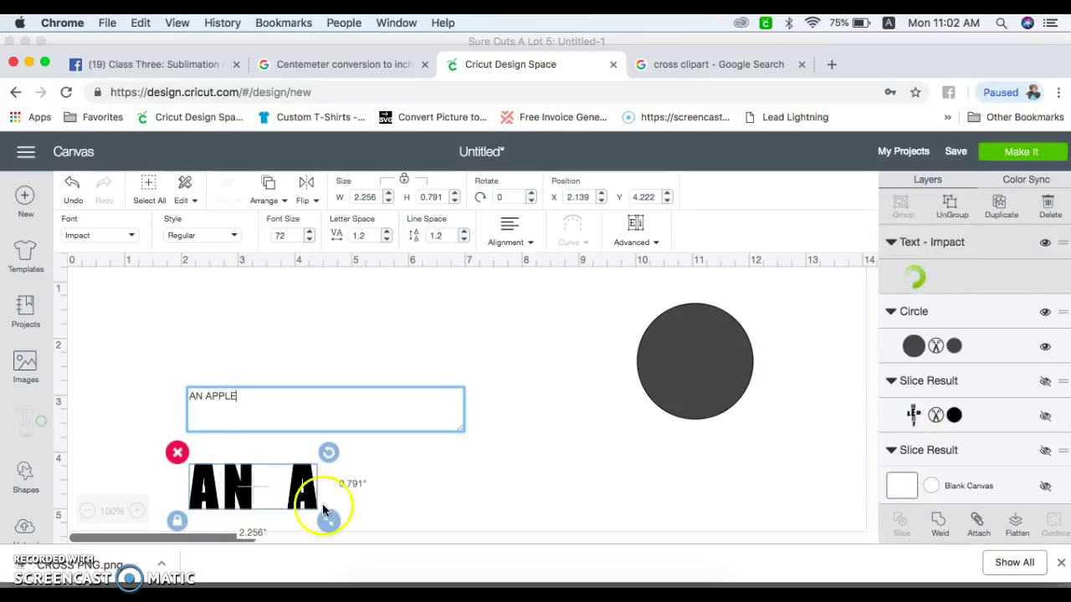
pyautogui.moveTo(313, 502); pyautogui.dragTo(412, 326)
pyautogui.click(26, 421)
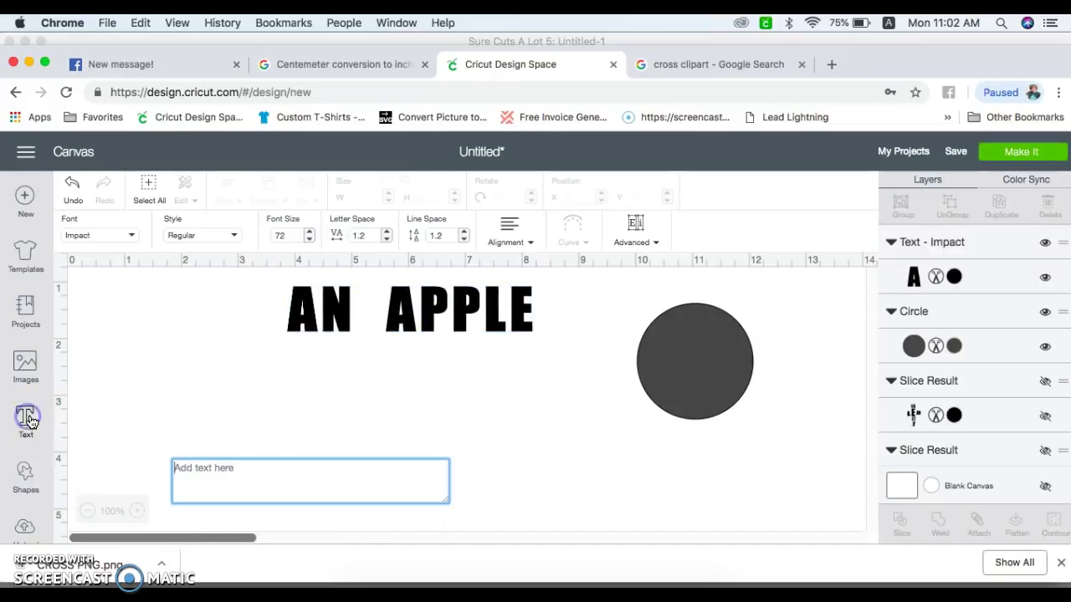
pyautogui.write('A DAY,')
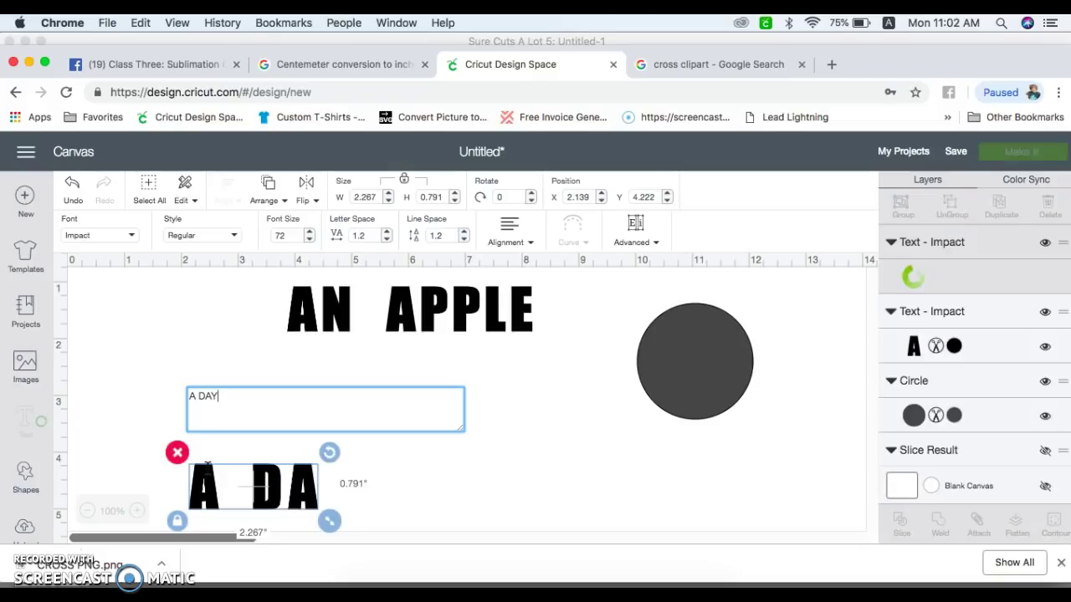
pyautogui.click(299, 504)
pyautogui.moveTo(299, 504); pyautogui.dragTo(401, 381)
# Add the text lines "KEEPS THE" and "DOCTOR" and stack them beneath "A DAY,".
pyautogui.click(26, 421)
pyautogui.click(115, 463)
pyautogui.write('KEEPS THE')
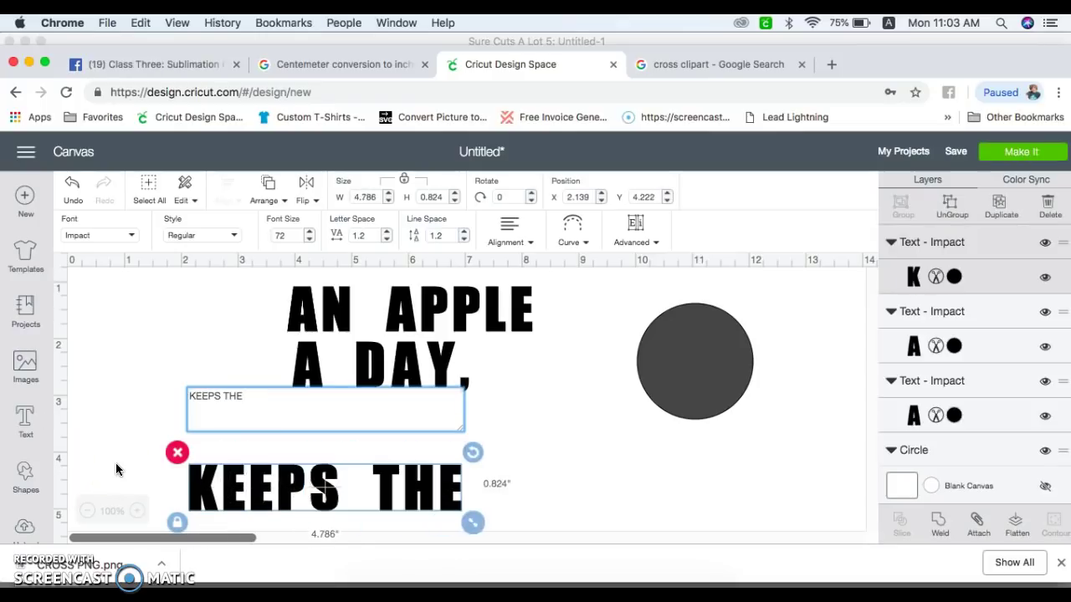
pyautogui.moveTo(385, 503); pyautogui.dragTo(491, 432)
pyautogui.click(32, 418)
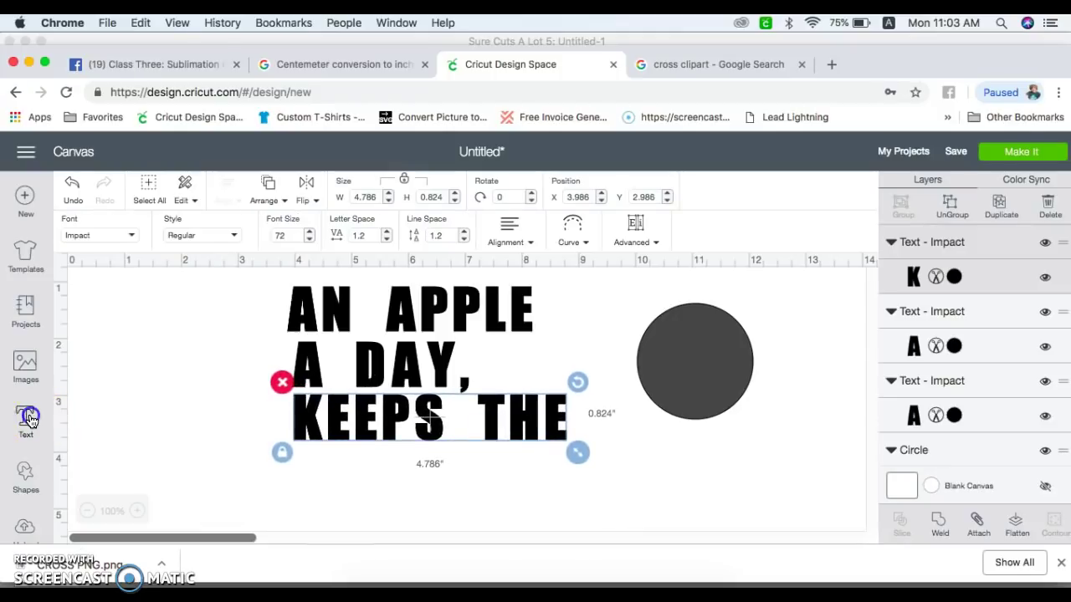
pyautogui.write('DOCTOR')
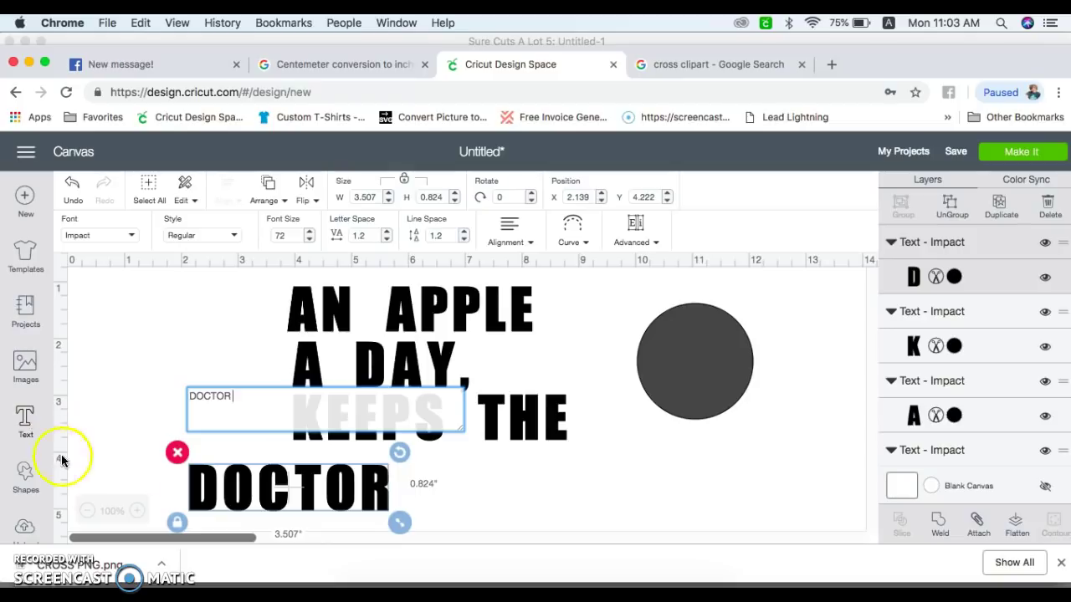
pyautogui.moveTo(266, 492); pyautogui.dragTo(376, 475)
# Add the text line "AWAY" and place it beneath "DOCTOR".
pyautogui.click(32, 429)
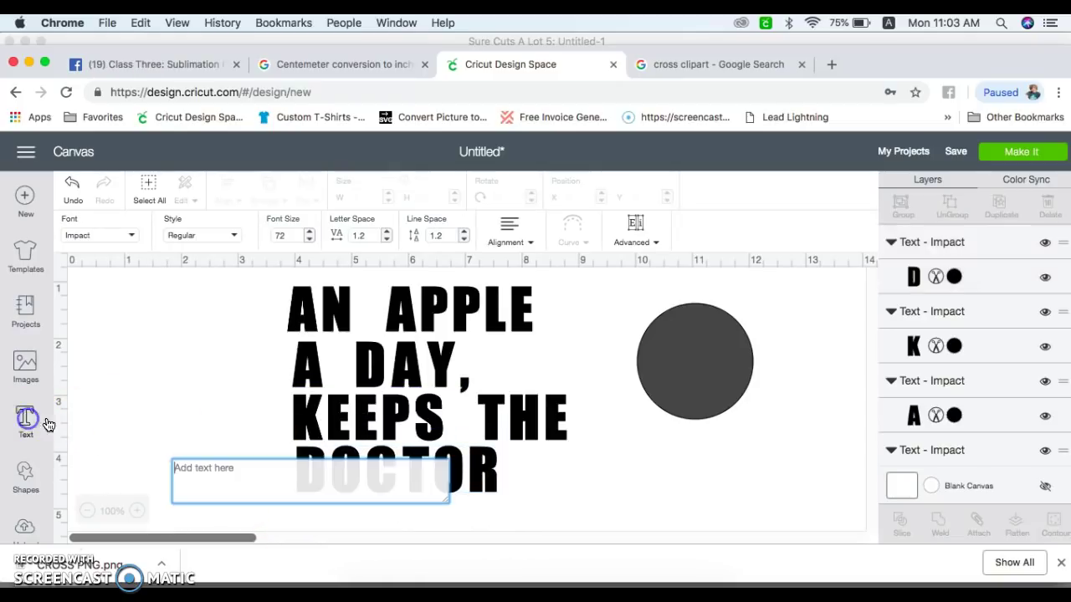
pyautogui.write('AWAY')
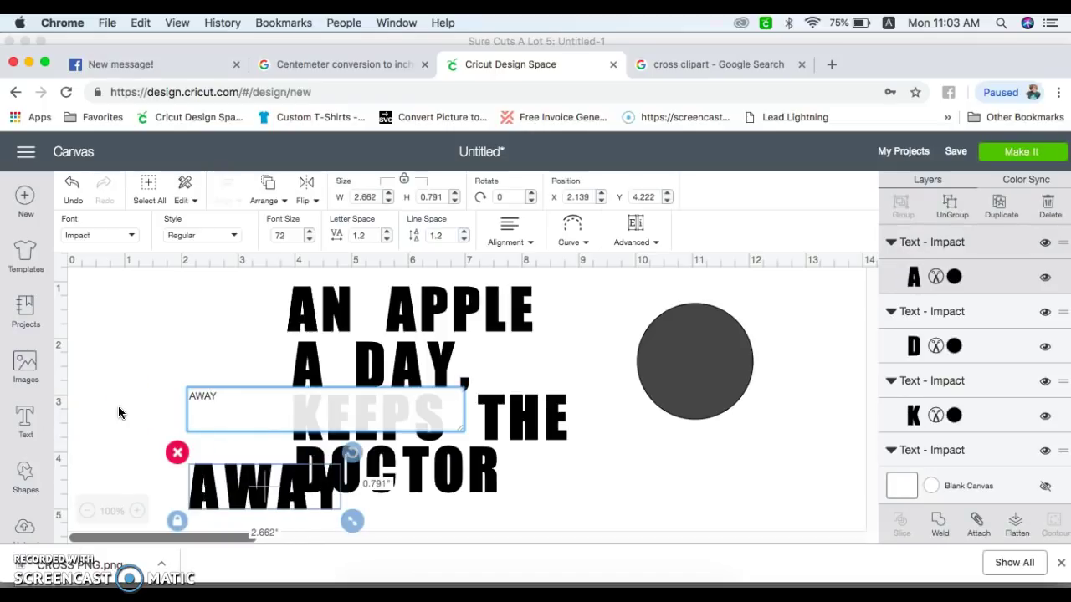
pyautogui.moveTo(288, 502); pyautogui.dragTo(424, 535)
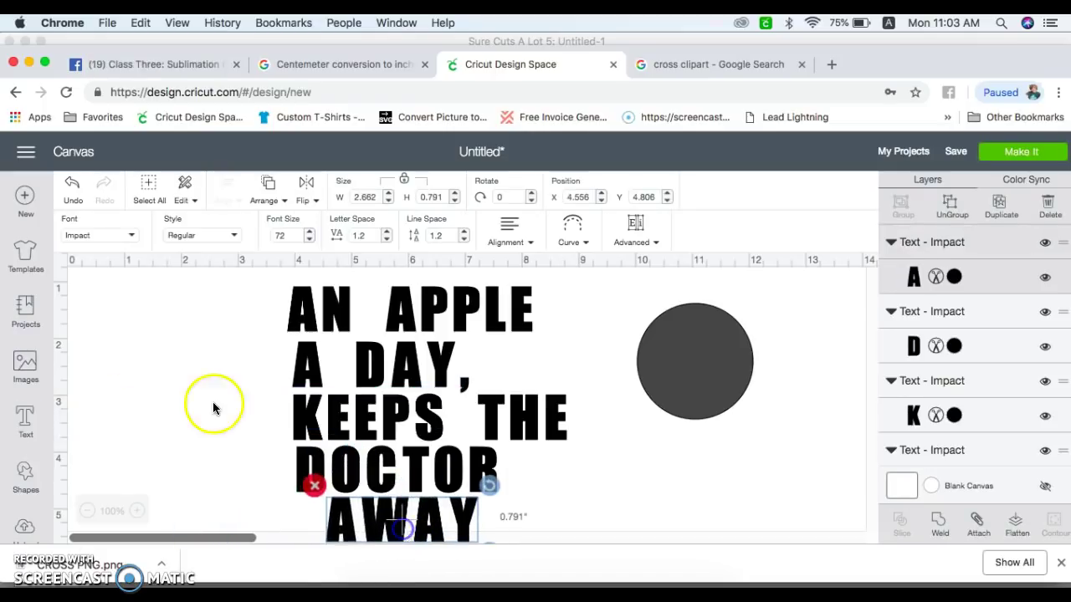
# Set the canvas grid to Full Grid in the Design Space settings.
pyautogui.click(27, 155)
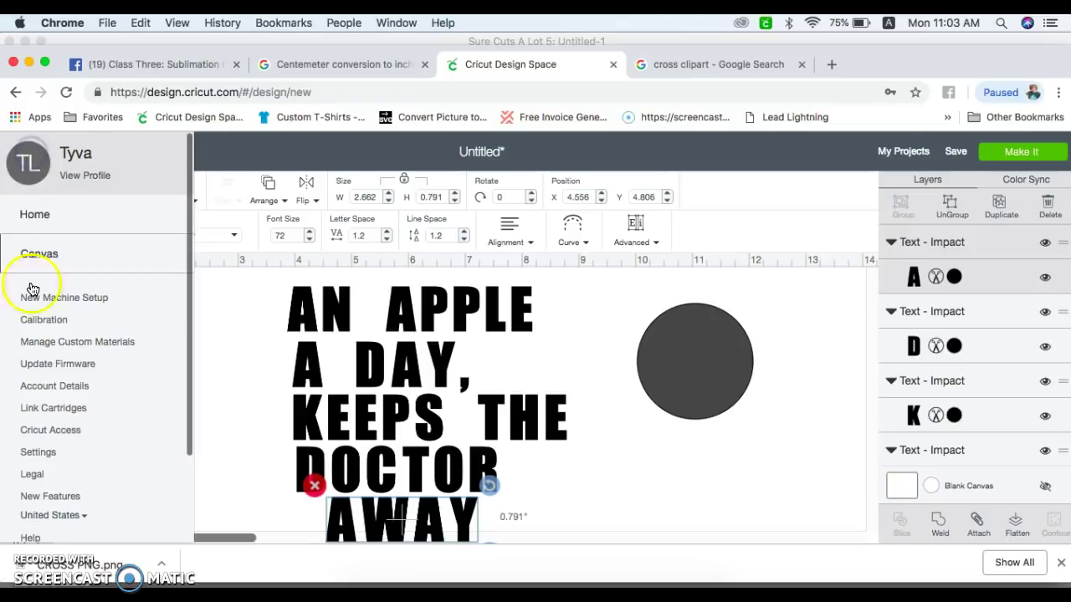
pyautogui.click(37, 456)
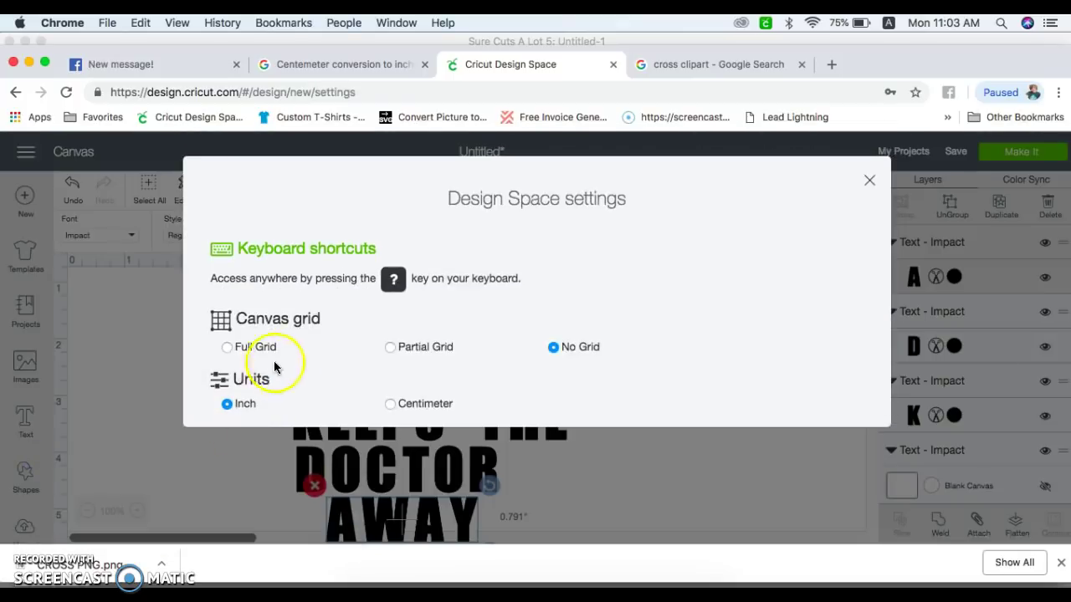
pyautogui.click(227, 348)
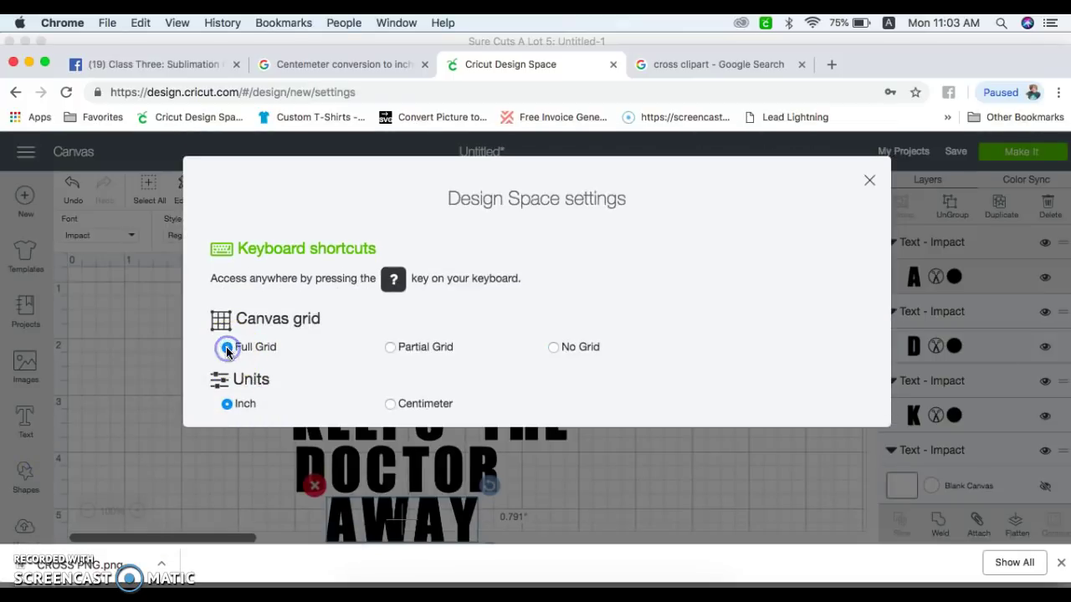
pyautogui.click(869, 179)
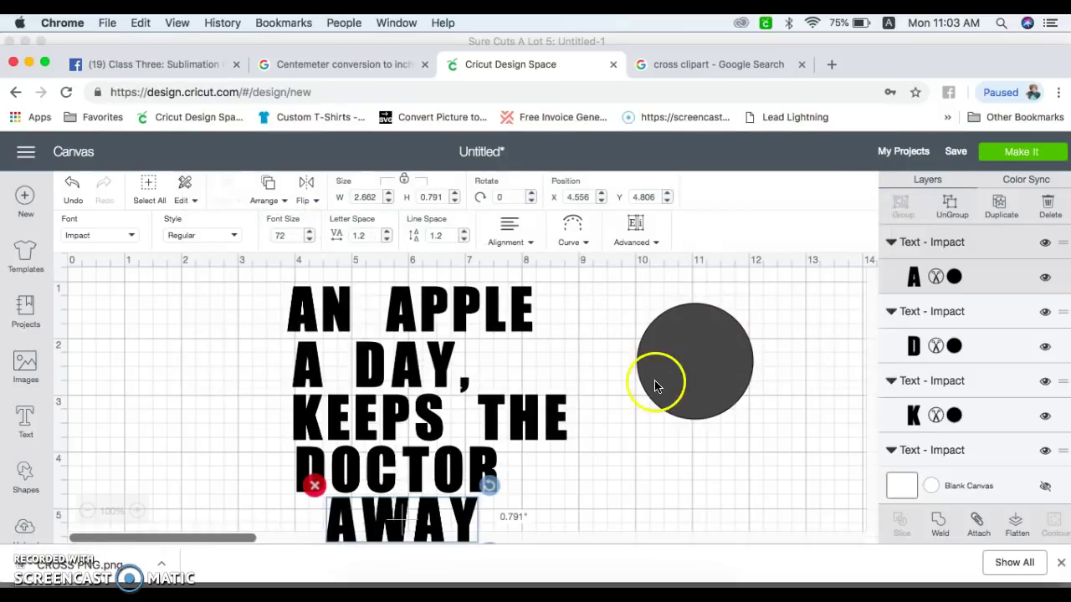
# Move the "AN APPLE" and "A DAY," text lines slightly toward the circle, keeping "A DAY," directly beneath "AN APPLE".
pyautogui.click(463, 314)
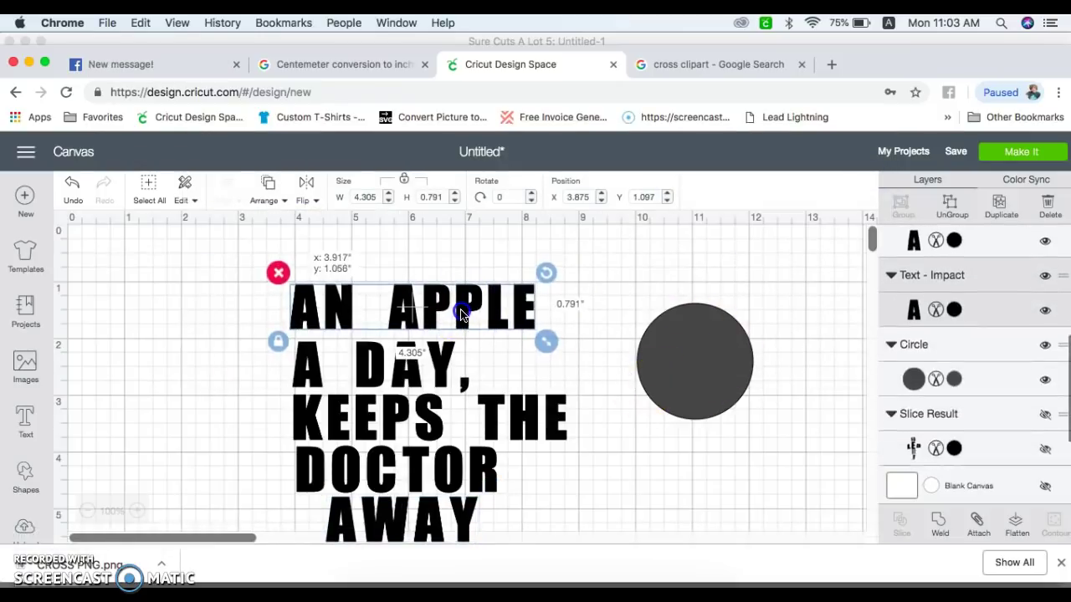
pyautogui.moveTo(426, 368)
pyautogui.mouseDown()
pyautogui.moveTo(434, 355)
pyautogui.moveTo(446, 368)
pyautogui.mouseUp()
pyautogui.moveTo(461, 326)
pyautogui.mouseDown()
pyautogui.moveTo(435, 313)
pyautogui.moveTo(445, 312)
pyautogui.mouseUp()
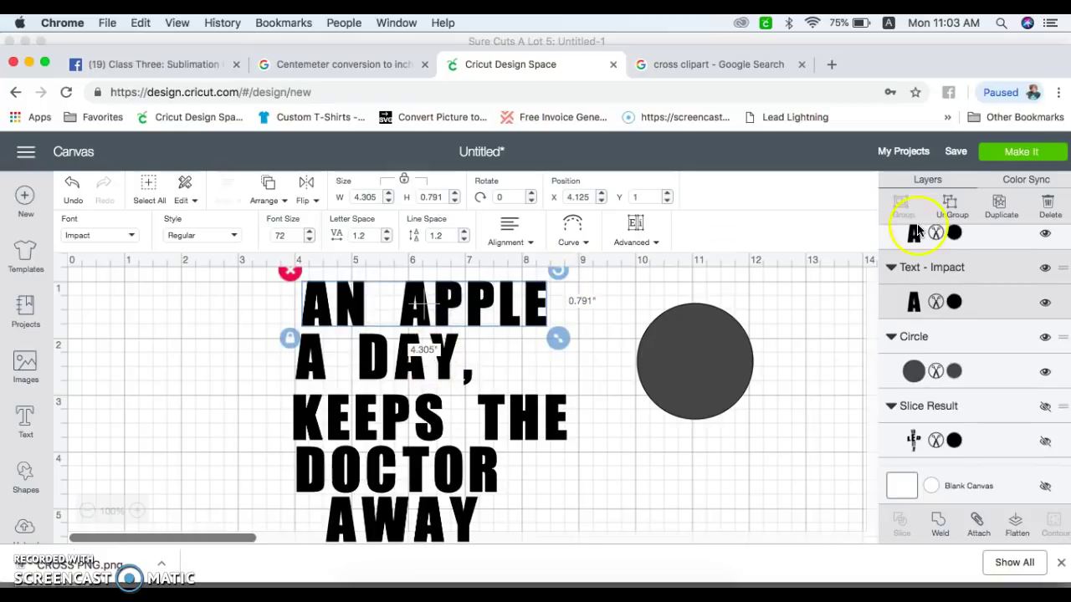
# Ungroup the "AN APPLE" line, move "AN" closer to "APPLE", and attach all the letters together.
pyautogui.click(951, 204)
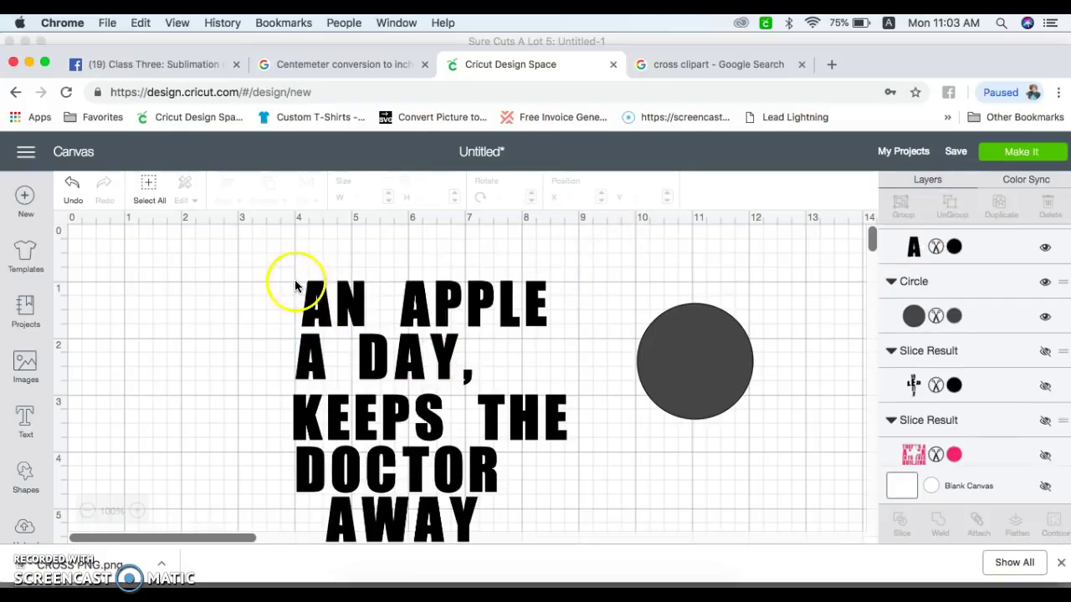
pyautogui.moveTo(358, 309); pyautogui.dragTo(378, 313)
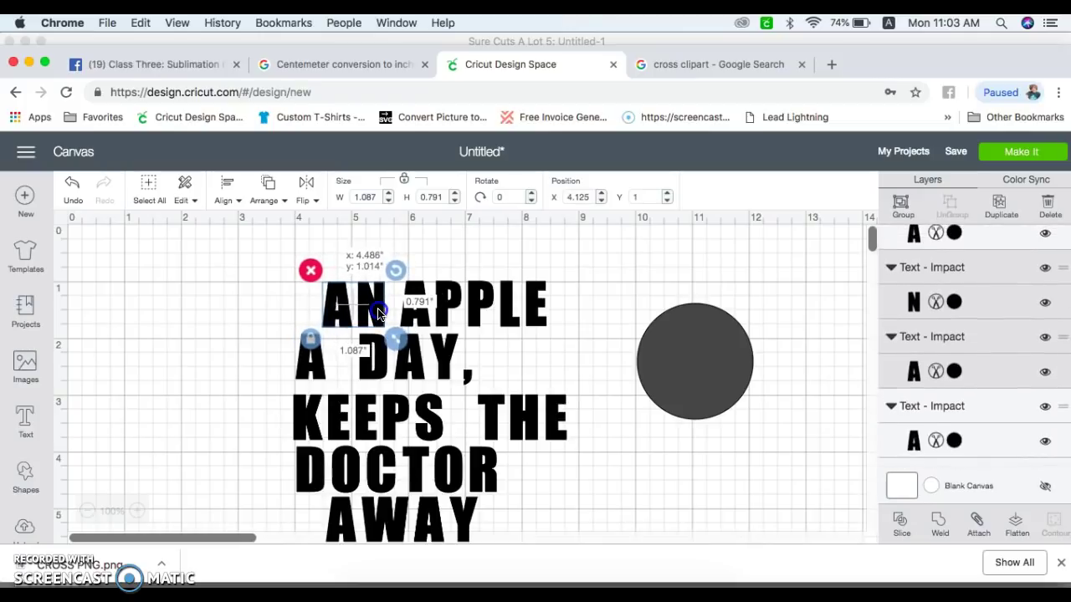
pyautogui.click(511, 347)
pyautogui.moveTo(581, 303); pyautogui.dragTo(251, 283)
pyautogui.scroll(3, 1019, 424)
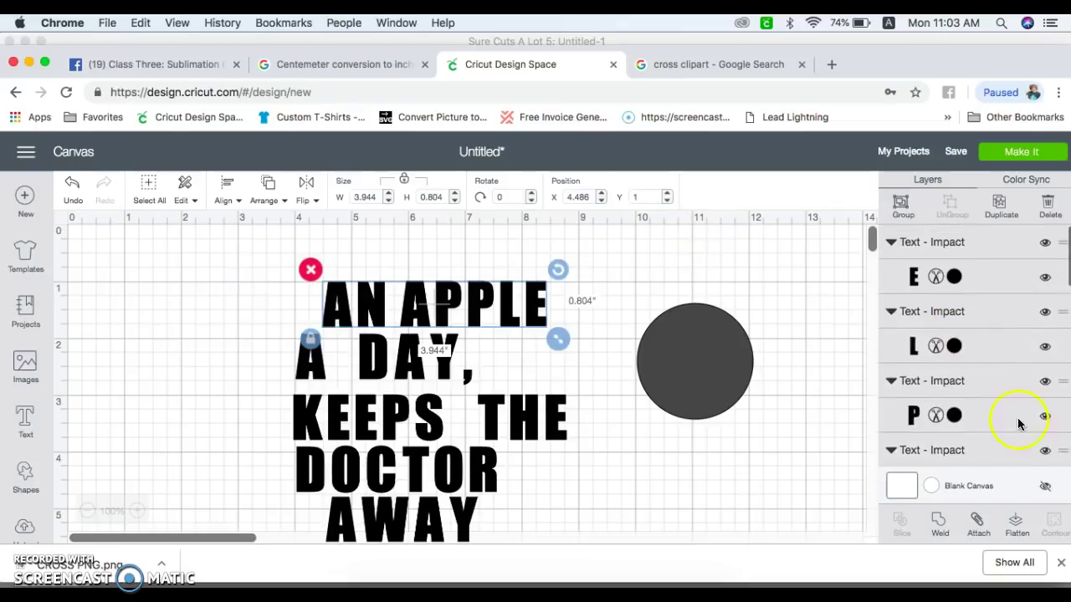
pyautogui.click(979, 523)
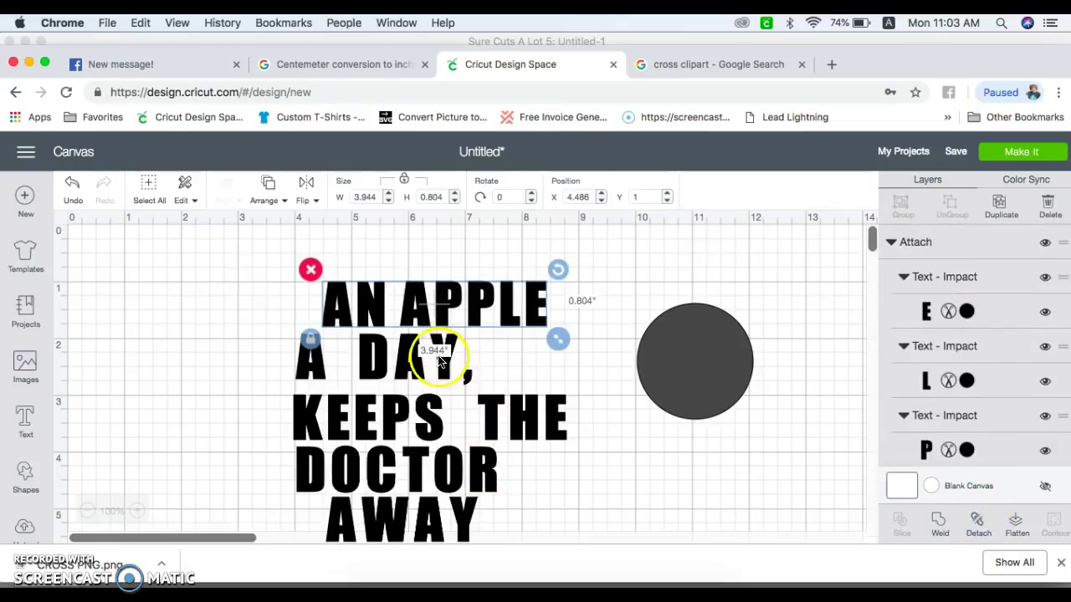
# Ungroup the "A DAY," line, move the "A" closer to "DAY", and attach the "A DAY" letters without the comma.
pyautogui.click(499, 376)
pyautogui.moveTo(511, 377); pyautogui.dragTo(270, 349)
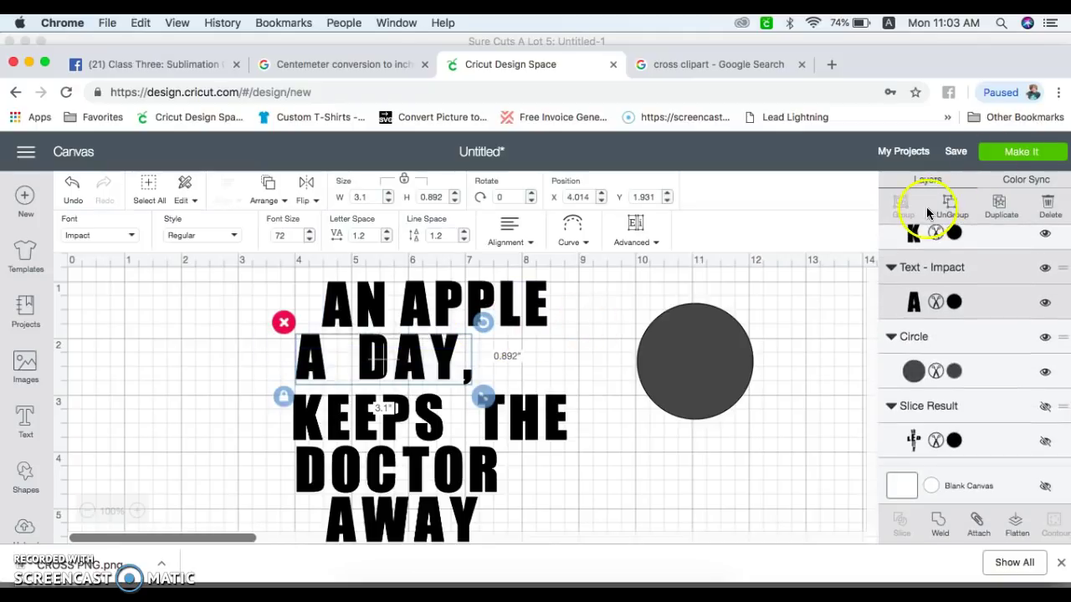
pyautogui.click(949, 206)
pyautogui.click(335, 357)
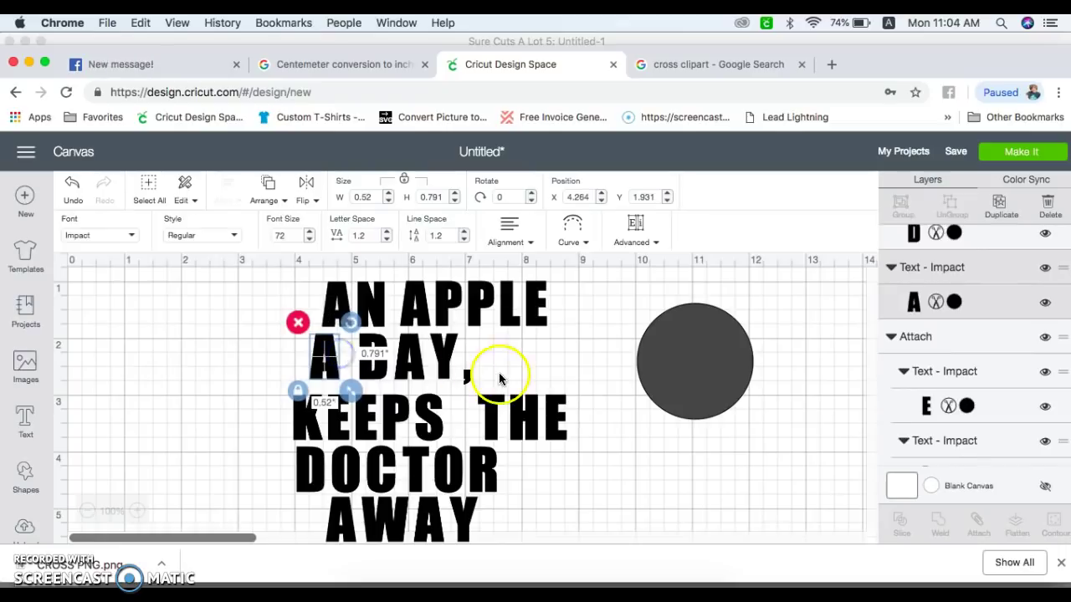
pyautogui.click(498, 378)
pyautogui.moveTo(487, 389); pyautogui.dragTo(256, 332)
pyautogui.click(341, 359)
pyautogui.moveTo(487, 391); pyautogui.dragTo(487, 359)
pyautogui.click(613, 330)
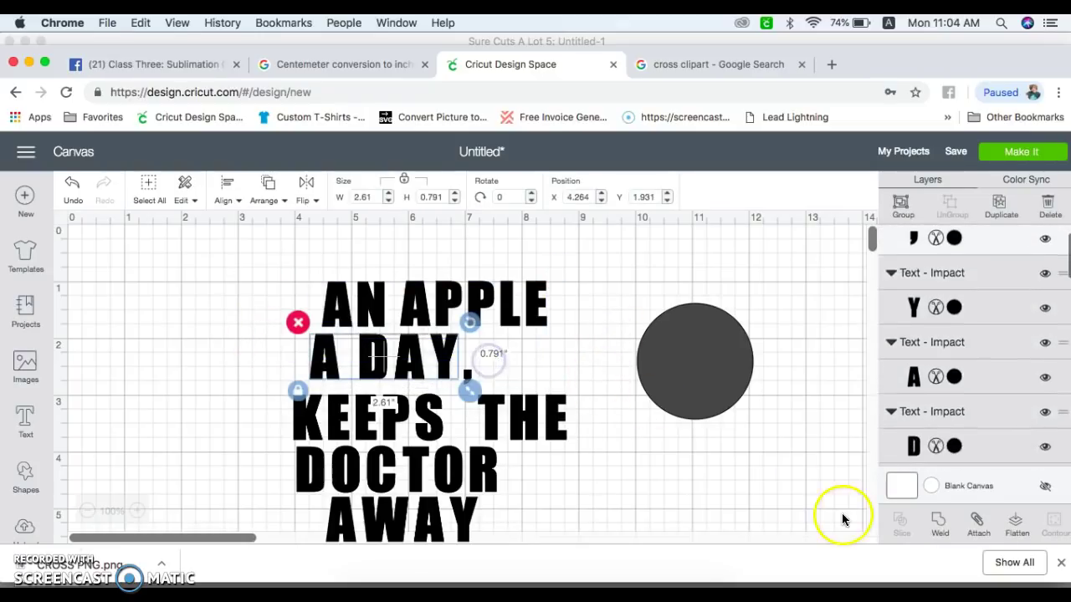
pyautogui.click(977, 522)
pyautogui.moveTo(398, 357); pyautogui.dragTo(410, 358)
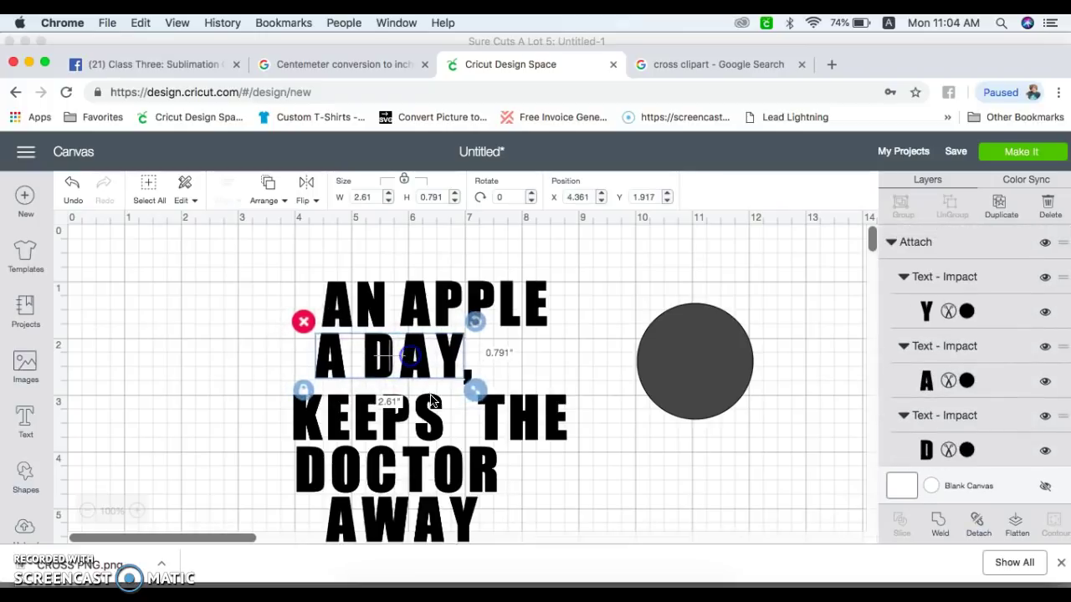
# Ungroup the "KEEPS THE" line, move "THE" closer to "KEEPS", and attach all the letters together.
pyautogui.click(543, 456)
pyautogui.moveTo(574, 438); pyautogui.dragTo(263, 420)
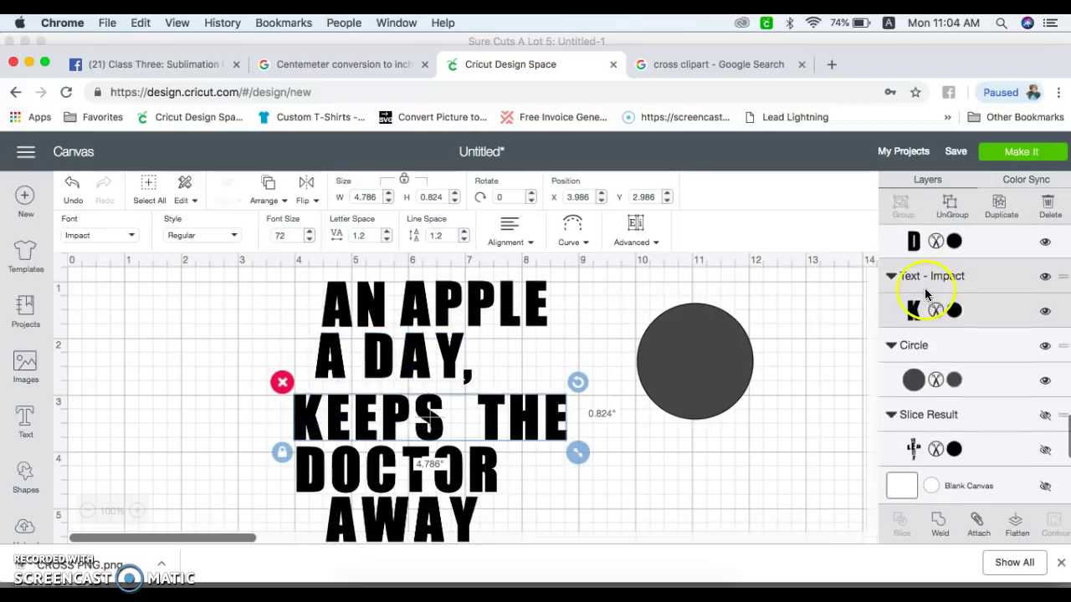
pyautogui.click(952, 205)
pyautogui.moveTo(588, 438); pyautogui.dragTo(472, 417)
pyautogui.moveTo(585, 416); pyautogui.dragTo(287, 409)
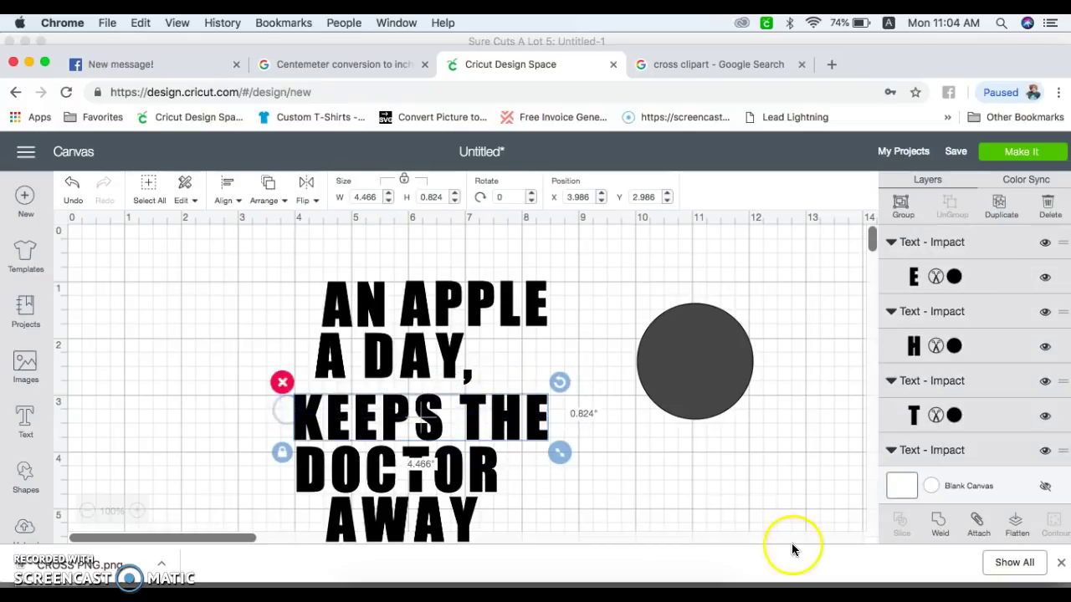
pyautogui.click(977, 533)
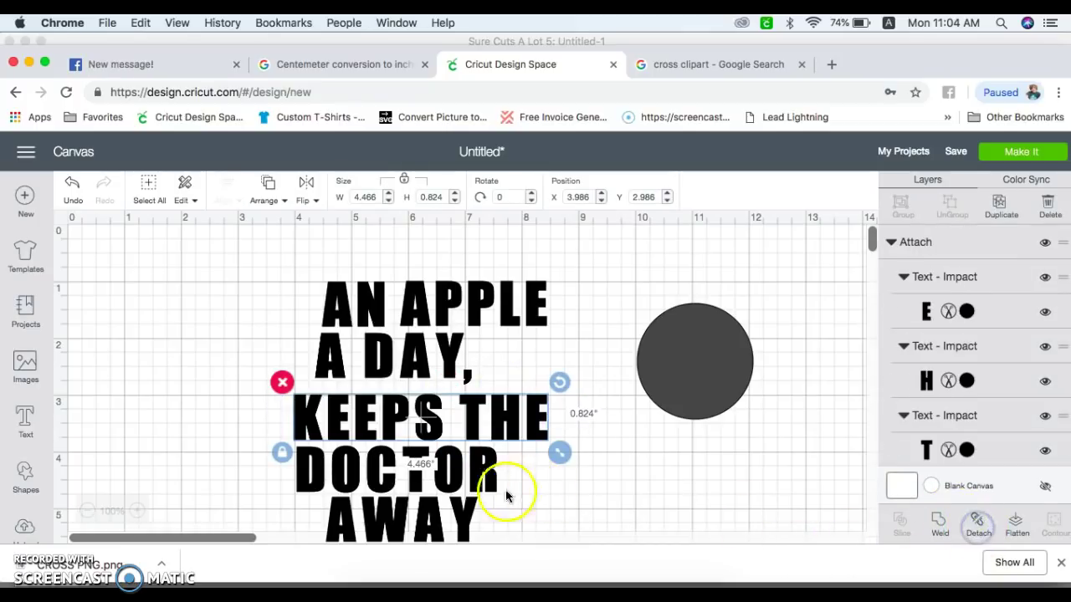
# Align "AN APPLE" and "A DAY" to the 4-inch grid line and scale them to end at 8 inches, placing the comma after "DAY".
pyautogui.moveTo(386, 300); pyautogui.dragTo(352, 271)
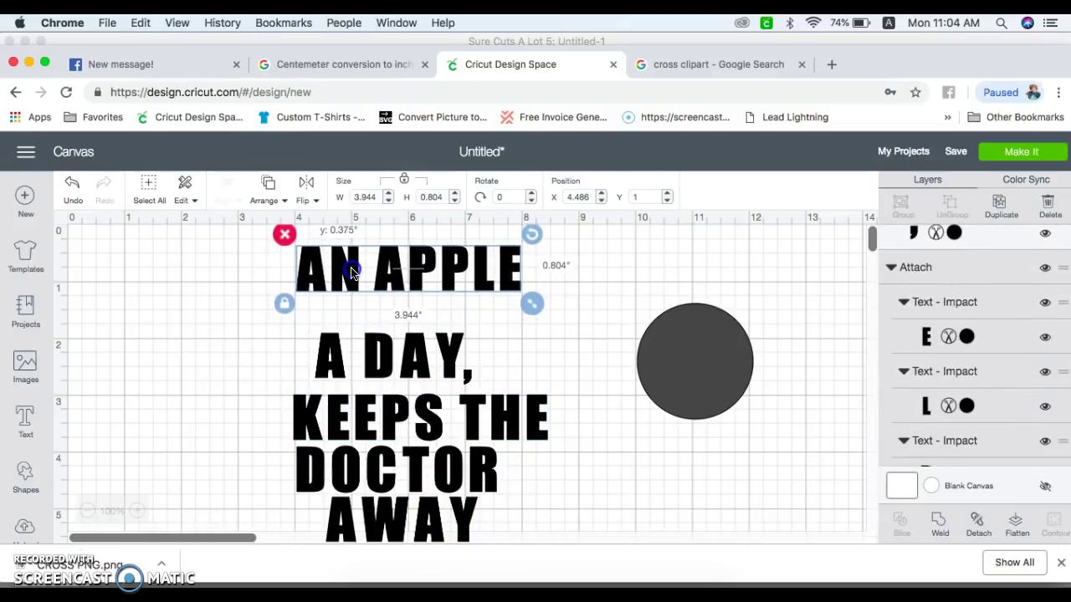
pyautogui.moveTo(532, 308); pyautogui.dragTo(534, 309)
pyautogui.moveTo(458, 358); pyautogui.dragTo(437, 320)
pyautogui.moveTo(465, 355); pyautogui.dragTo(535, 376)
pyautogui.moveTo(468, 376); pyautogui.dragTo(522, 362)
# Fit "KEEPS THE", "DOCTOR" and "AWAY" tightly beneath "A DAY,", scaling each line to span the 4-to-8-inch grid lines.
pyautogui.click(573, 460)
pyautogui.moveTo(526, 426)
pyautogui.mouseDown()
pyautogui.moveTo(530, 405)
pyautogui.moveTo(533, 424)
pyautogui.mouseUp()
pyautogui.click(466, 469)
pyautogui.moveTo(484, 476); pyautogui.dragTo(534, 488)
pyautogui.moveTo(464, 525)
pyautogui.mouseDown()
pyautogui.moveTo(432, 500)
pyautogui.moveTo(473, 532)
pyautogui.mouseUp()
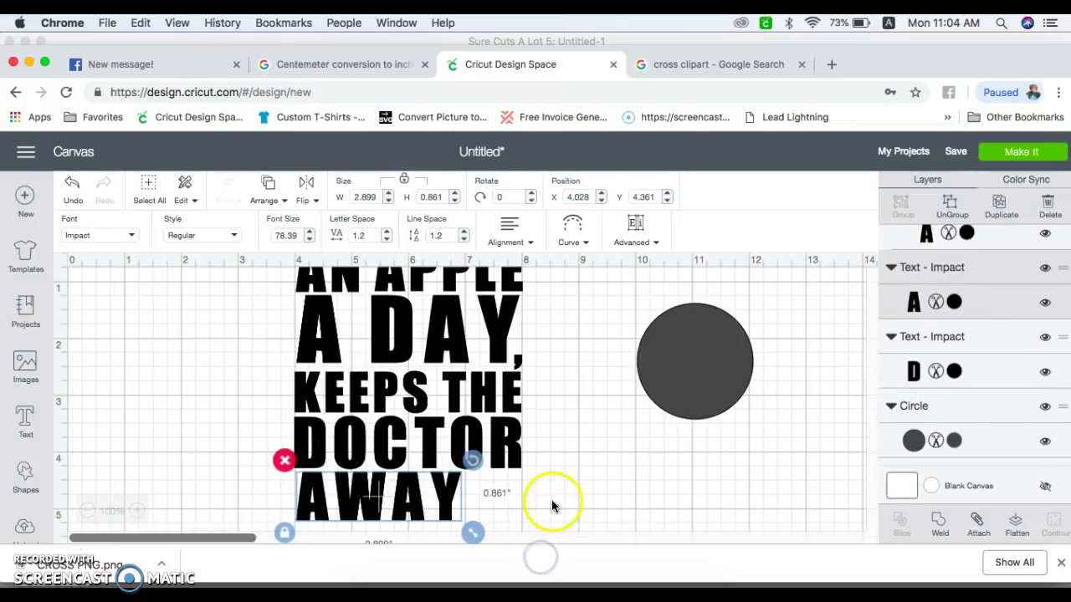
pyautogui.scroll(-3, 551, 498)
pyautogui.moveTo(473, 458); pyautogui.dragTo(532, 477)
pyautogui.click(594, 450)
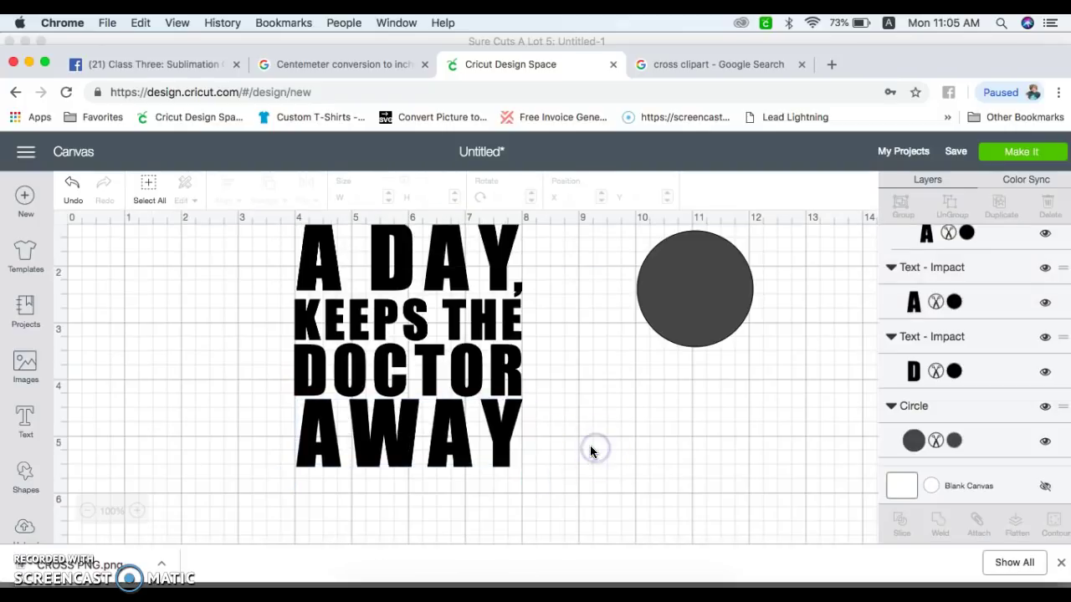
# Weld all the stacked text lines into one shape and color it Lavender.
pyautogui.scroll(3, 597, 456)
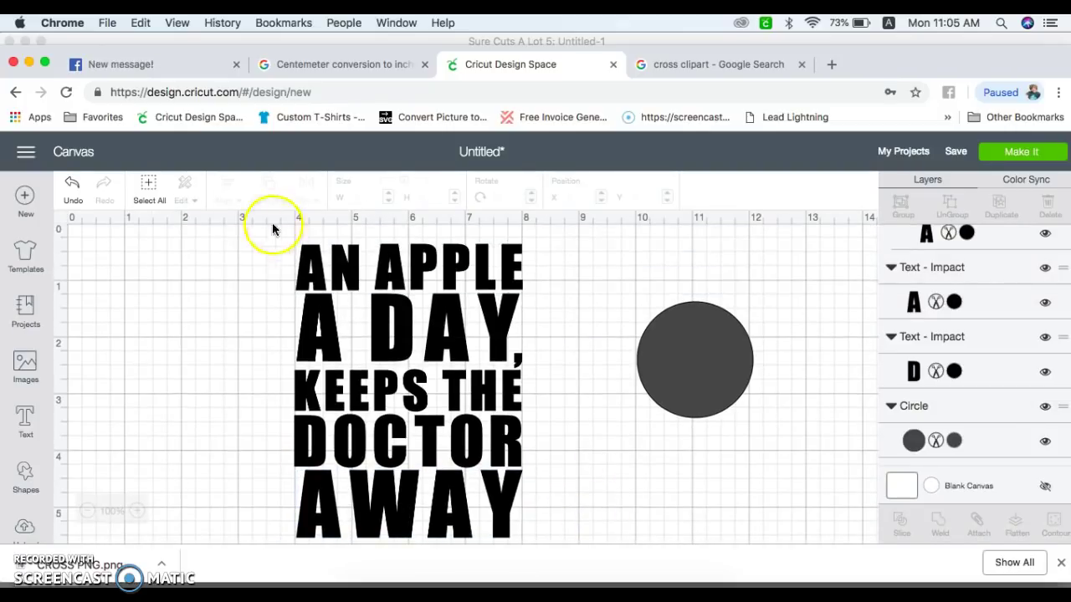
pyautogui.moveTo(284, 249); pyautogui.dragTo(544, 500)
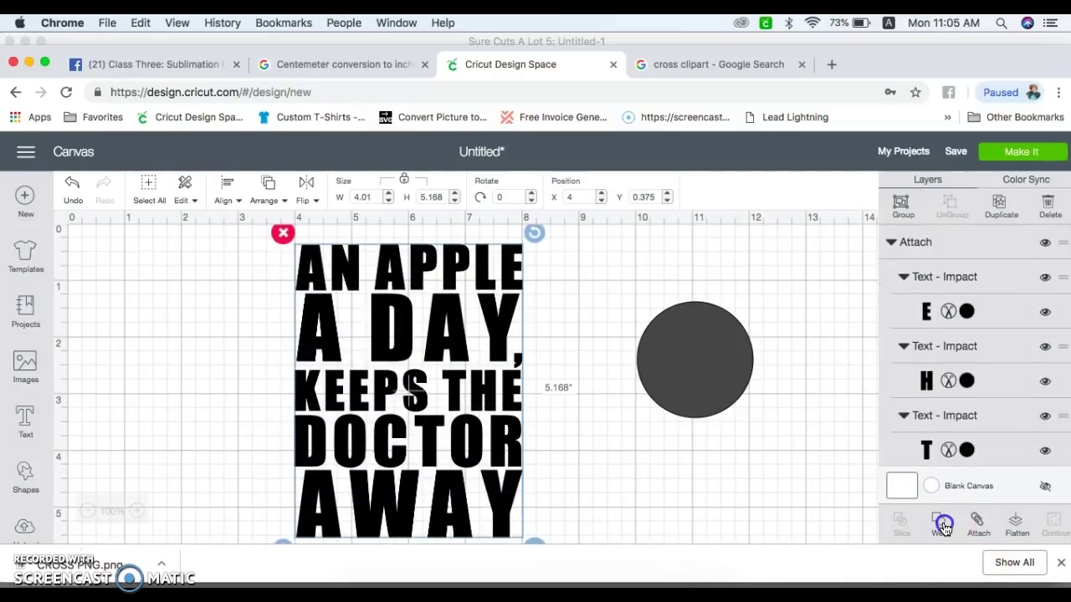
pyautogui.click(942, 525)
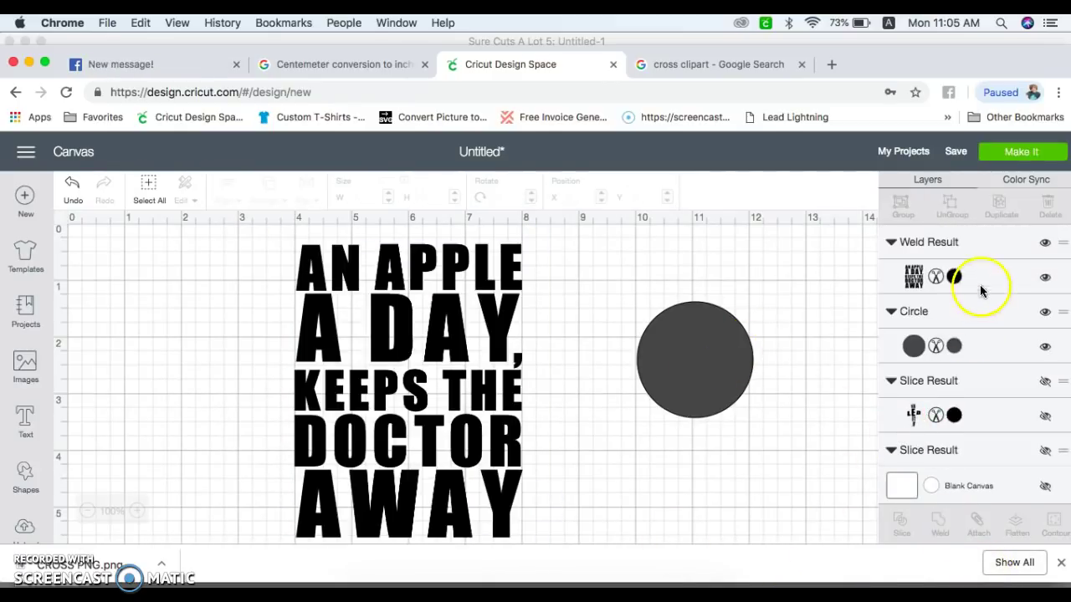
pyautogui.click(956, 281)
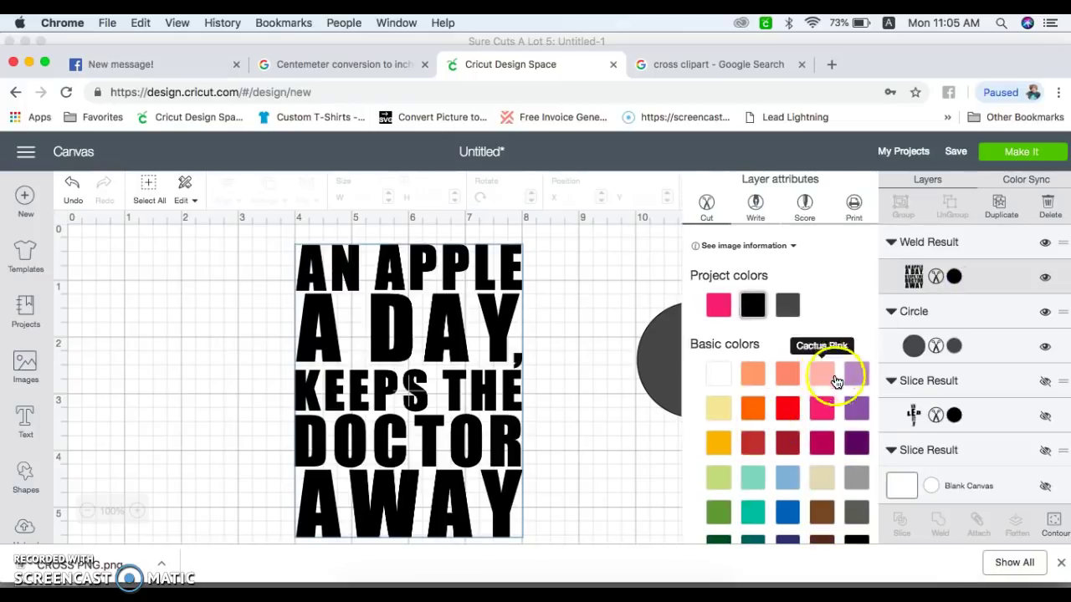
pyautogui.click(856, 378)
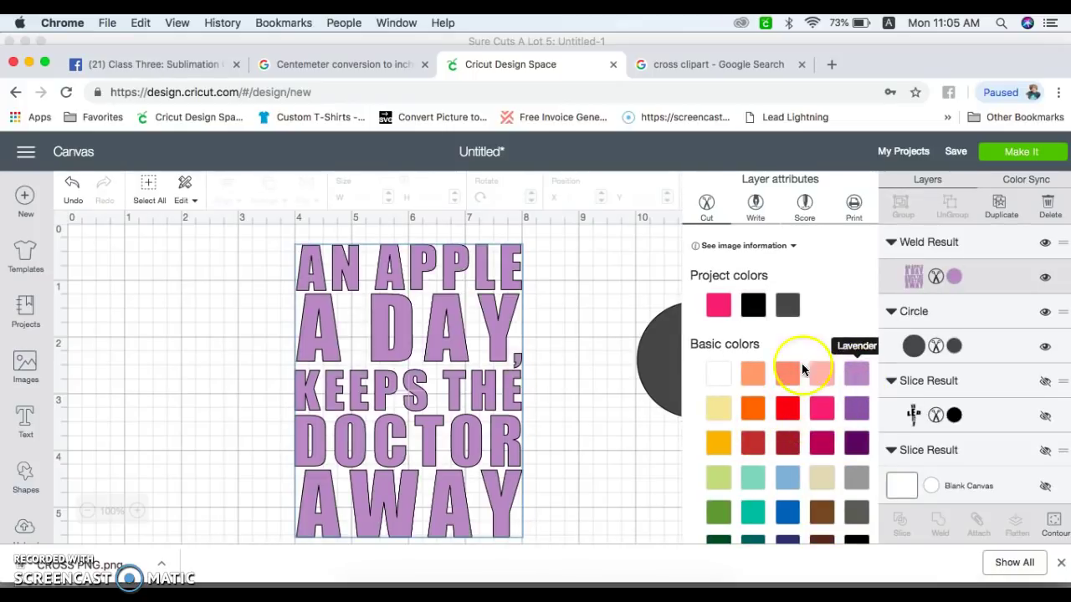
pyautogui.click(583, 367)
# Move the dark gray circle onto the welded text and bring it to the front.
pyautogui.click(669, 368)
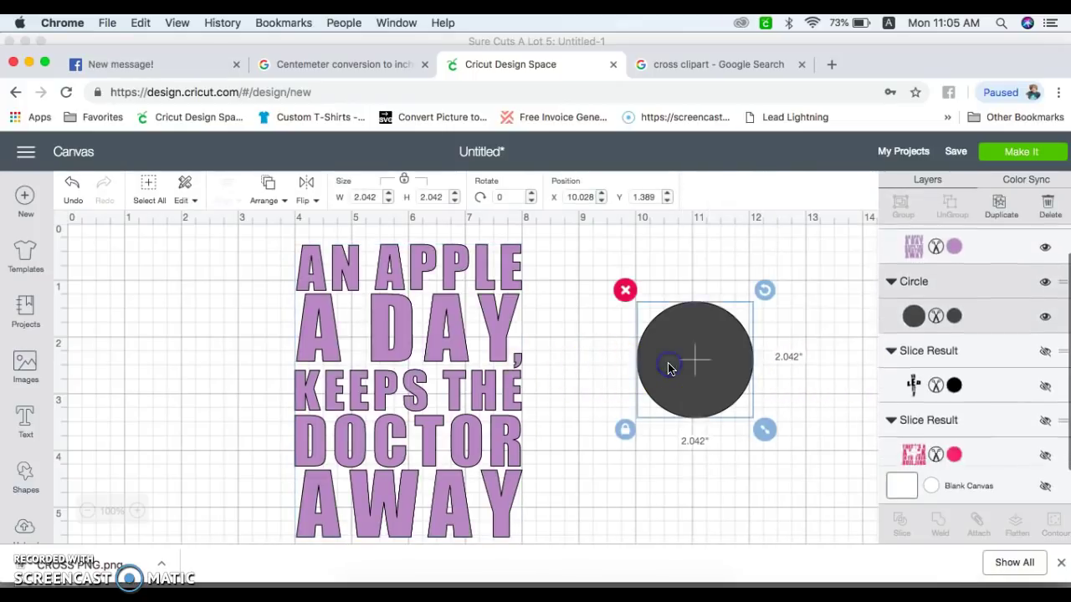
pyautogui.moveTo(691, 368); pyautogui.dragTo(378, 366)
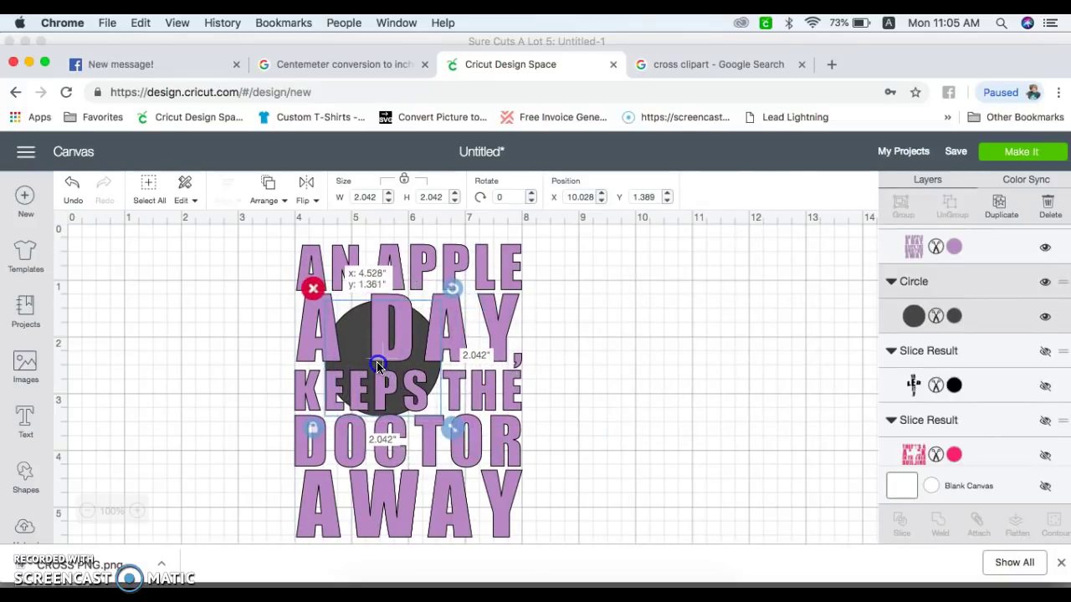
pyautogui.click(269, 191)
pyautogui.click(274, 289)
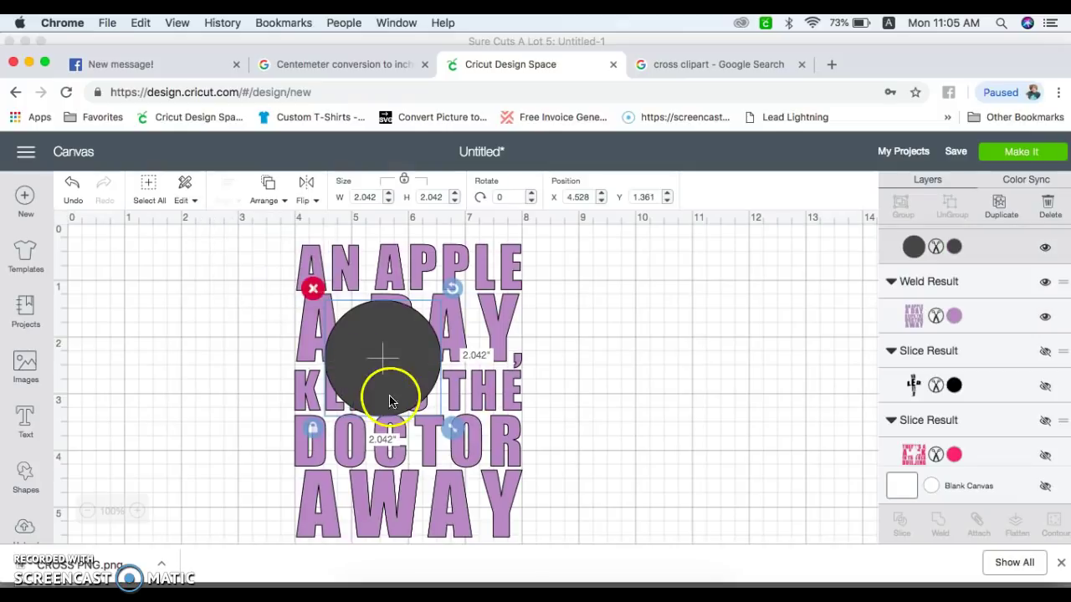
# Enlarge the circle to about 3.18 inches wide, position it over the middle of the text, and color it red.
pyautogui.moveTo(454, 431); pyautogui.dragTo(519, 495)
pyautogui.moveTo(428, 443); pyautogui.dragTo(419, 441)
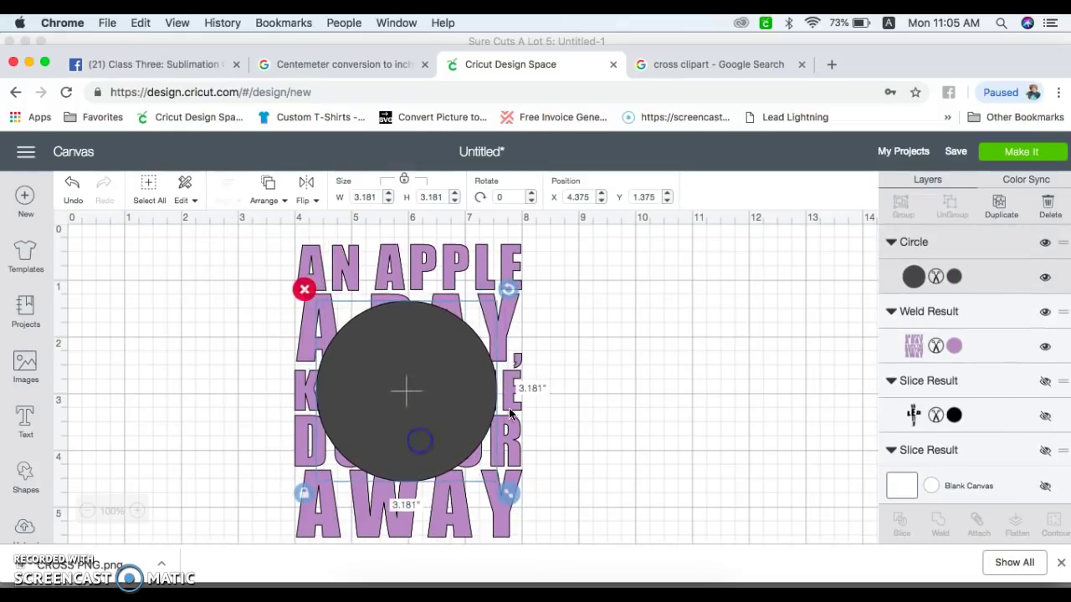
pyautogui.click(954, 278)
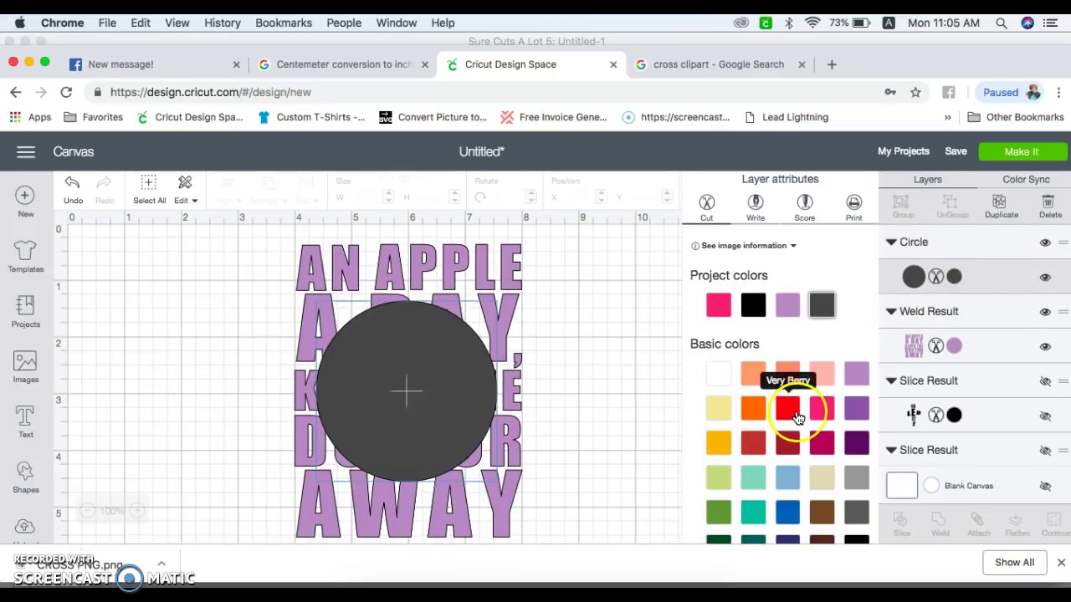
pyautogui.click(621, 383)
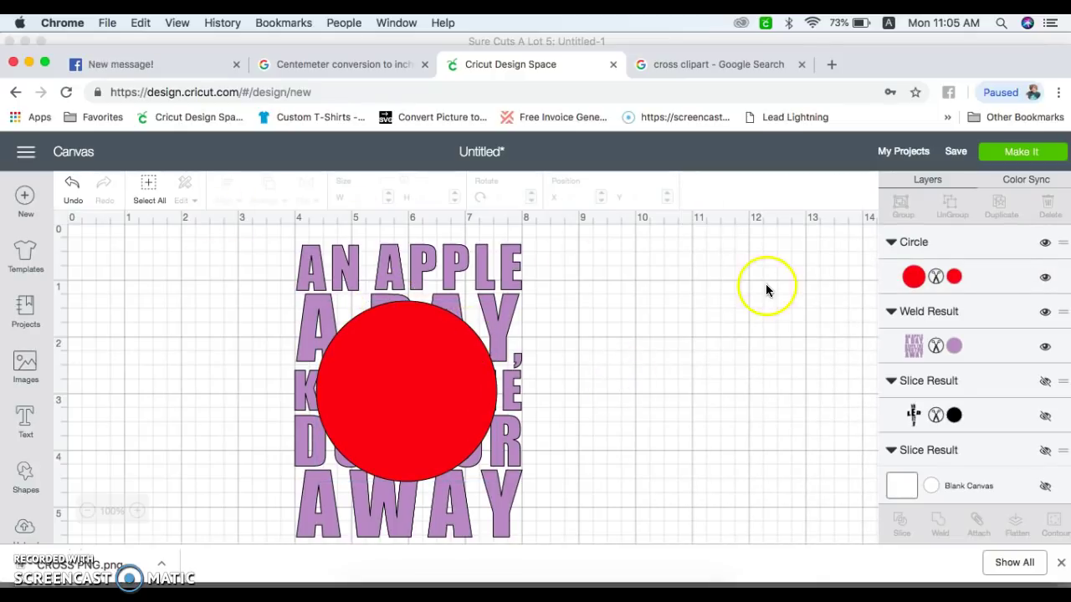
# Select the red circle and the lavender welded text together and slice them.
pyautogui.click(987, 276)
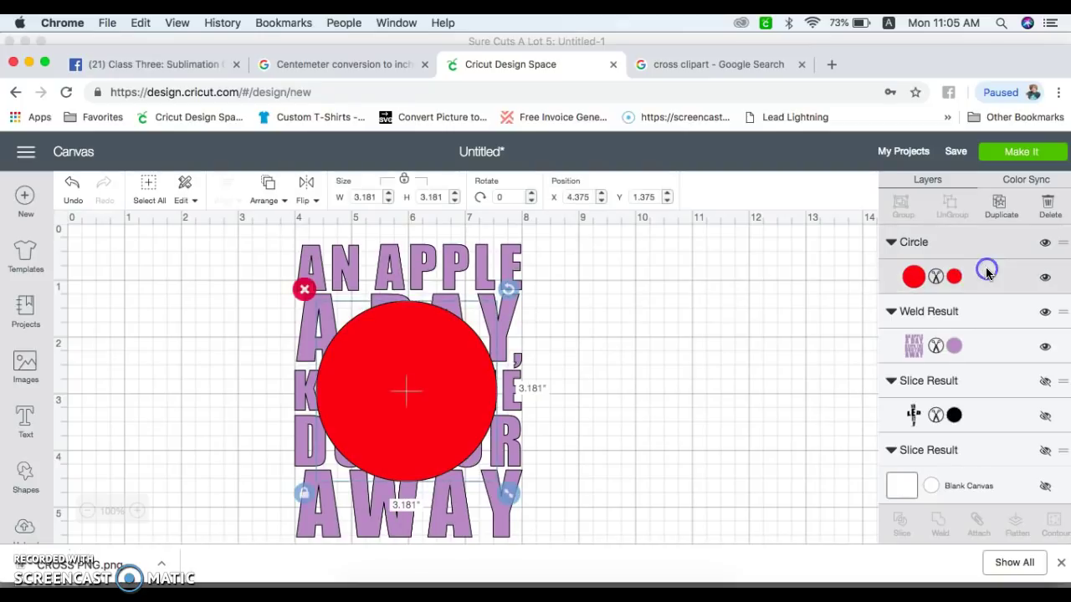
pyautogui.click(991, 339)
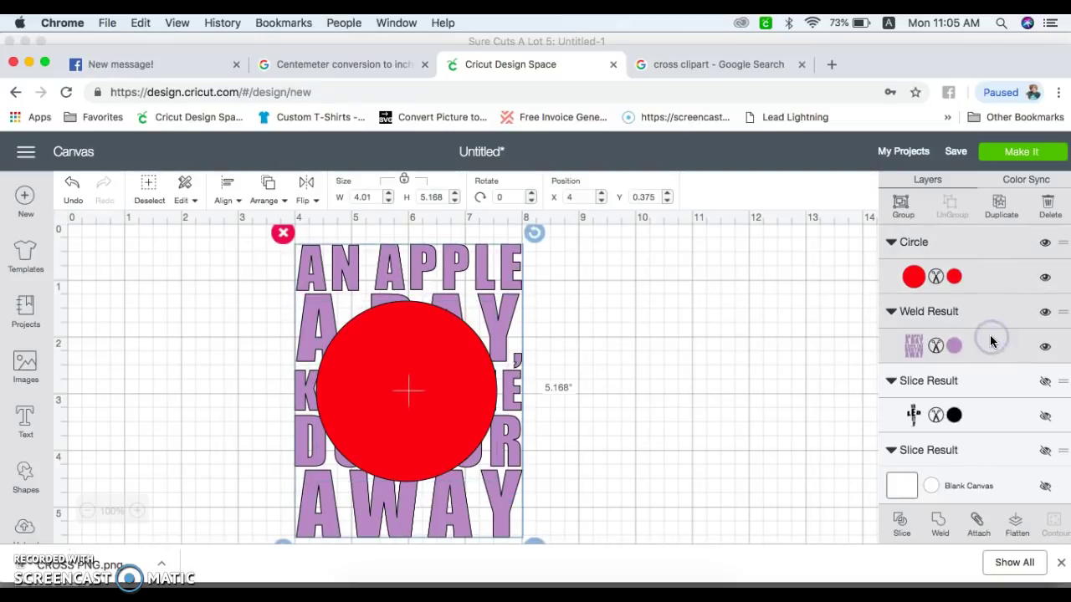
pyautogui.scroll(-2, 991, 389)
pyautogui.scroll(2, 994, 383)
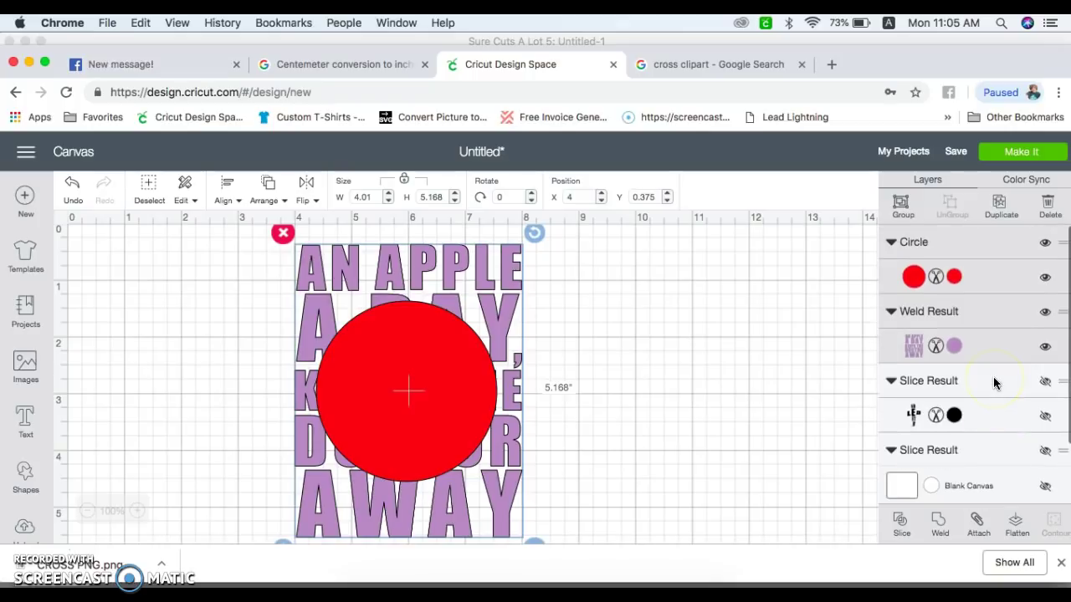
pyautogui.scroll(-2, 995, 401)
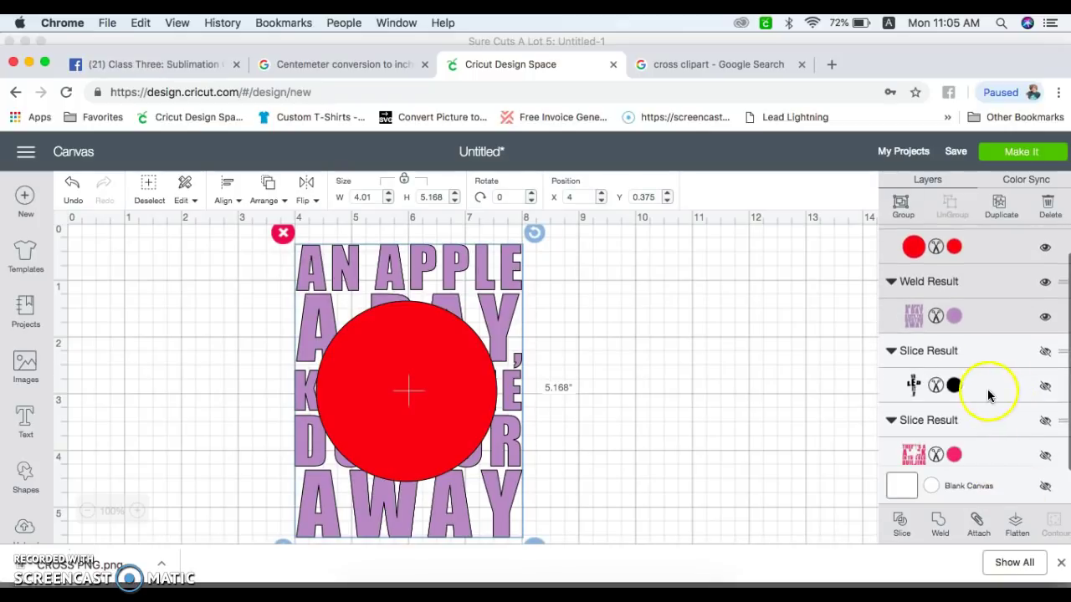
pyautogui.click(901, 522)
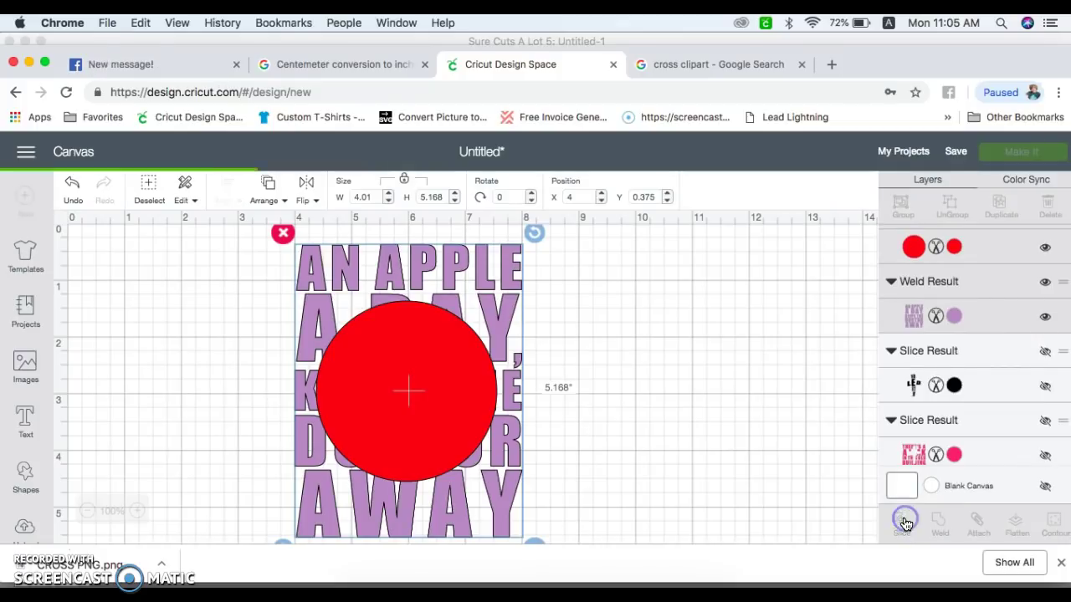
# Hide the two red slice results covering the text and delete both of them.
pyautogui.scroll(2, 989, 354)
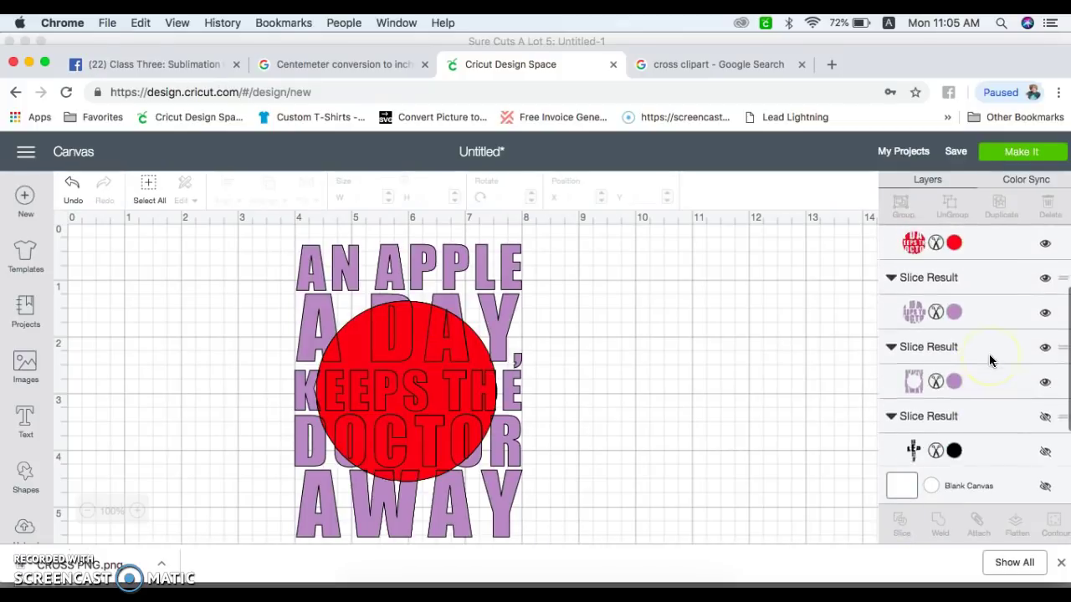
pyautogui.scroll(2, 989, 354)
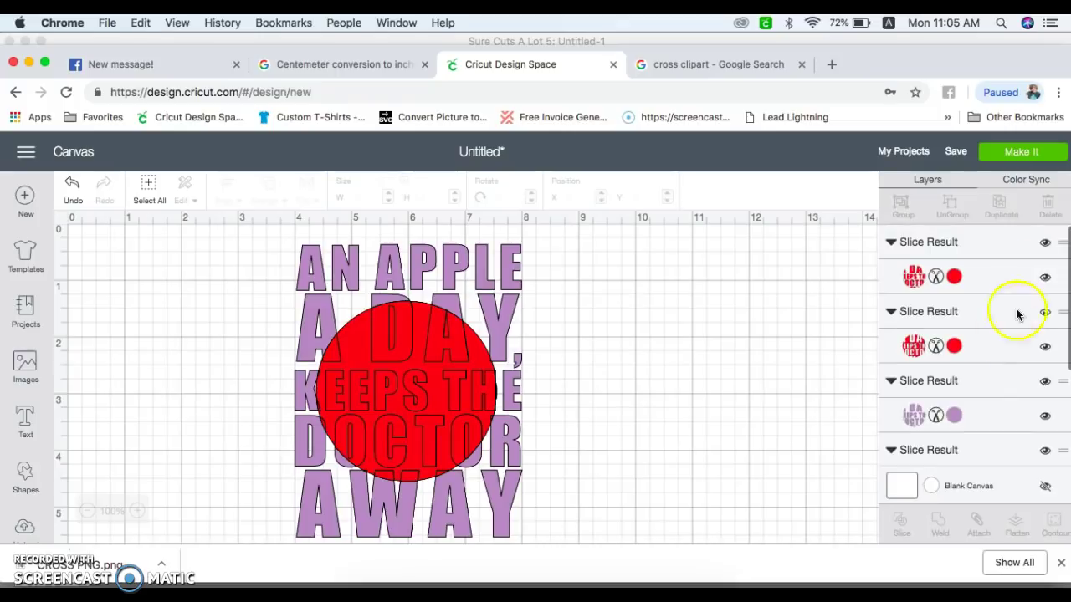
pyautogui.click(1045, 278)
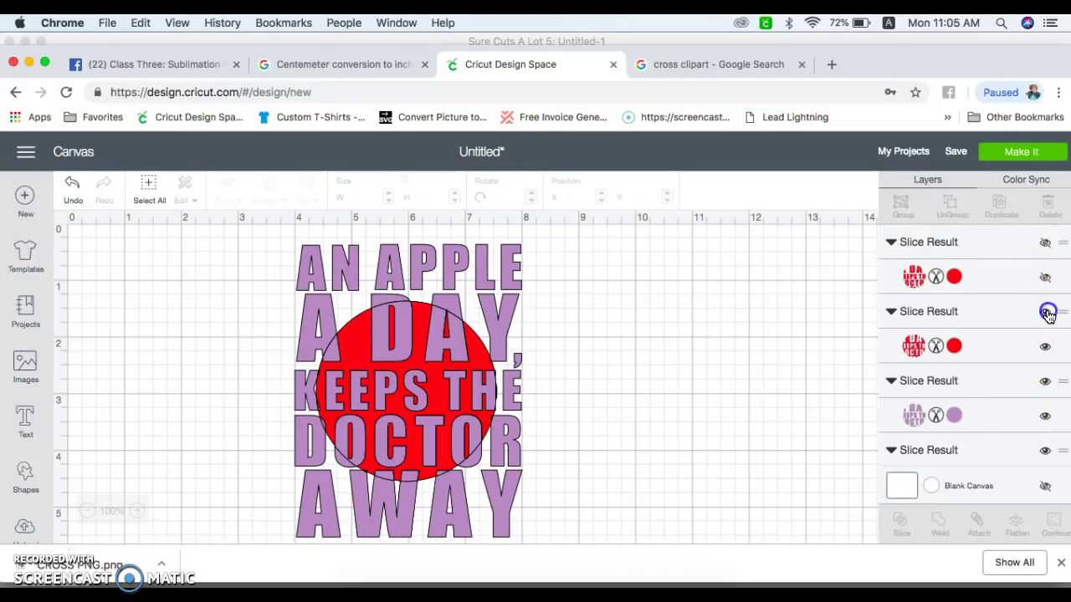
pyautogui.click(1047, 313)
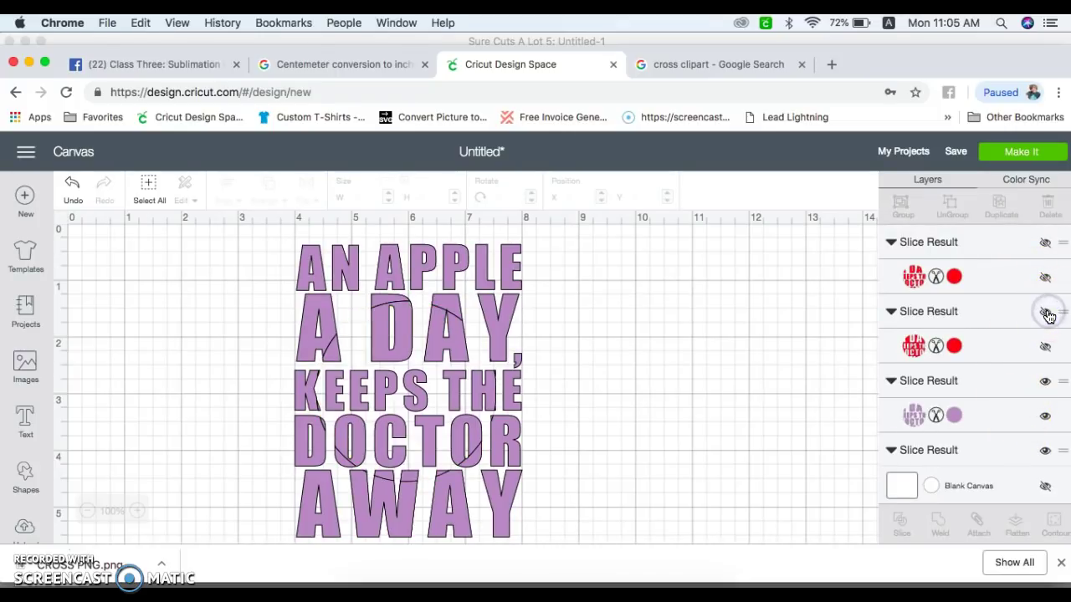
pyautogui.click(991, 339)
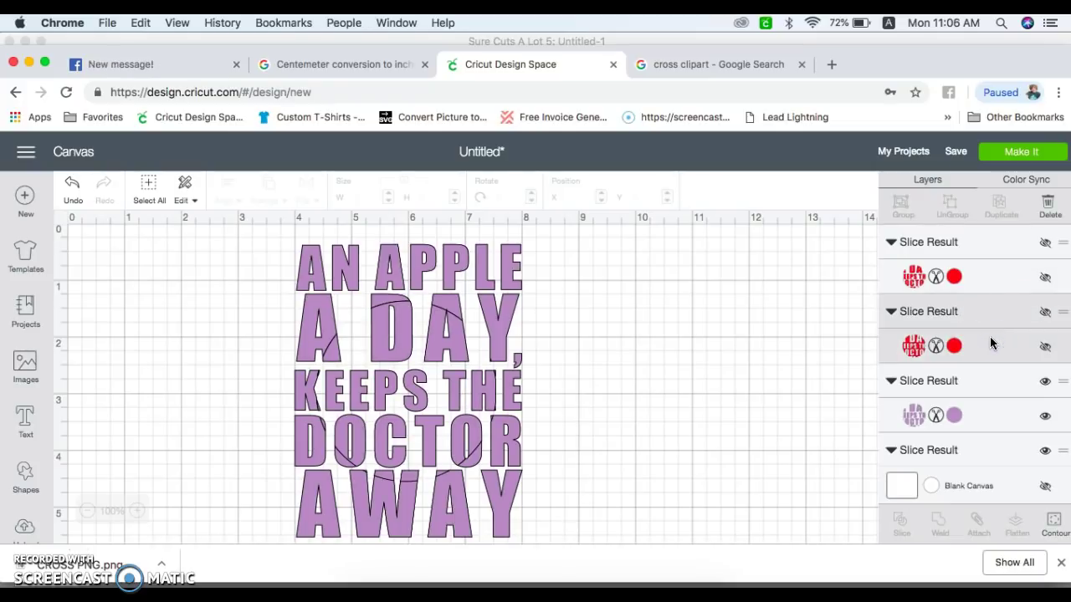
pyautogui.press('Delete')
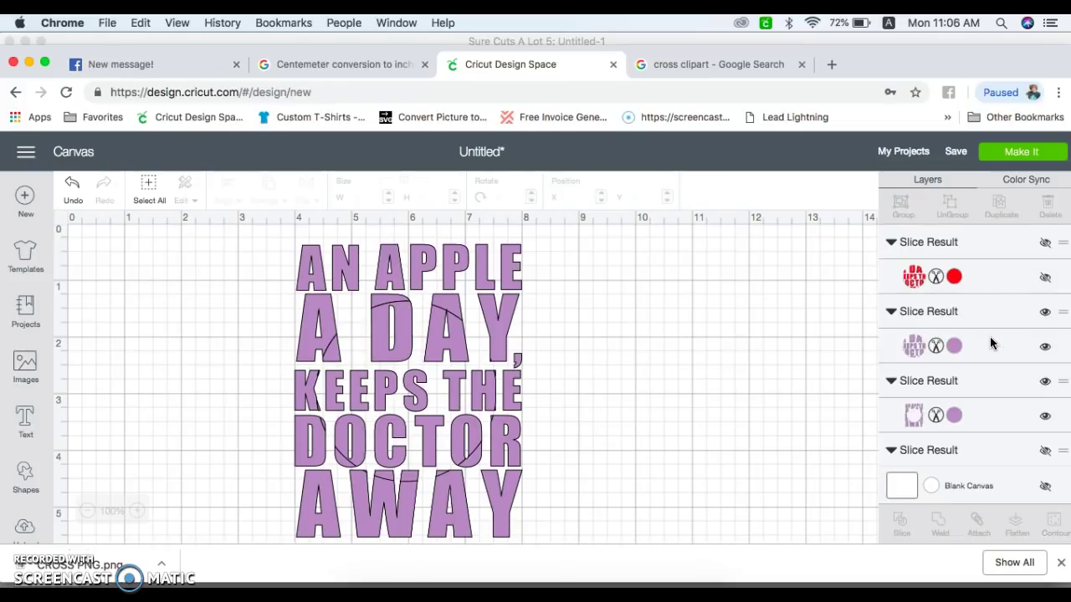
pyautogui.click(992, 275)
pyautogui.press('Delete')
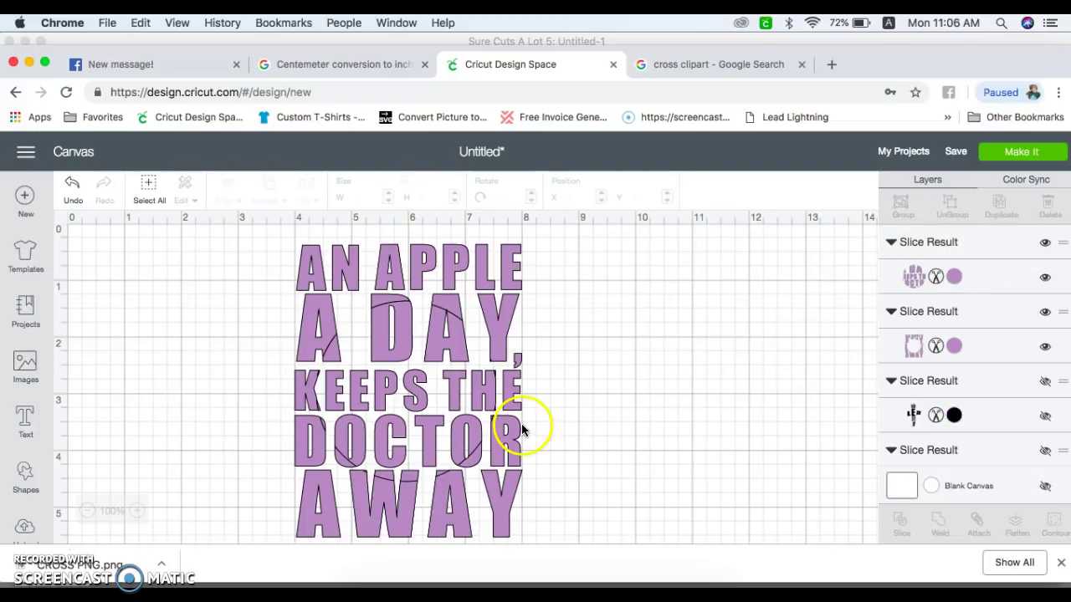
# Color the circular slice of lettering in the middle of the lavender text red.
pyautogui.click(953, 277)
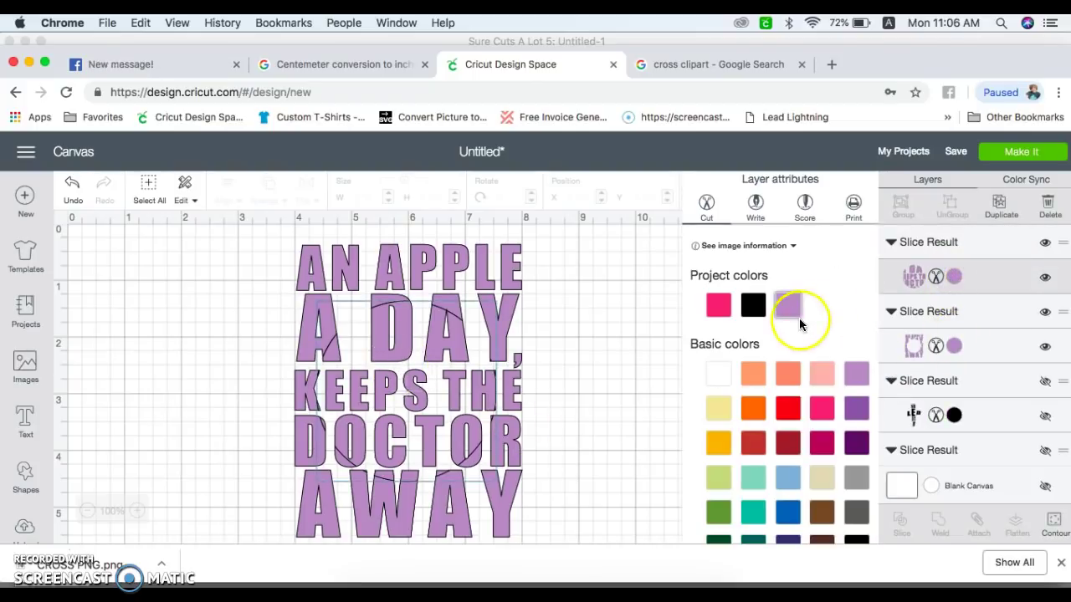
pyautogui.click(788, 407)
pyautogui.click(676, 409)
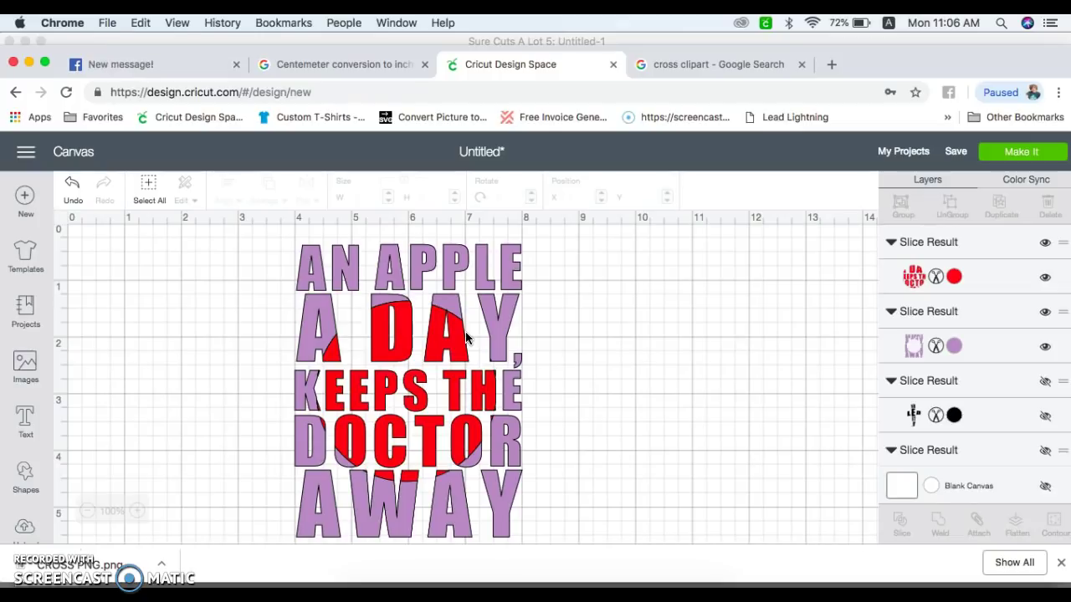
# Resize the whole red and lavender text design to 8 inches wide and shift it to about X 3.5.
pyautogui.click(147, 186)
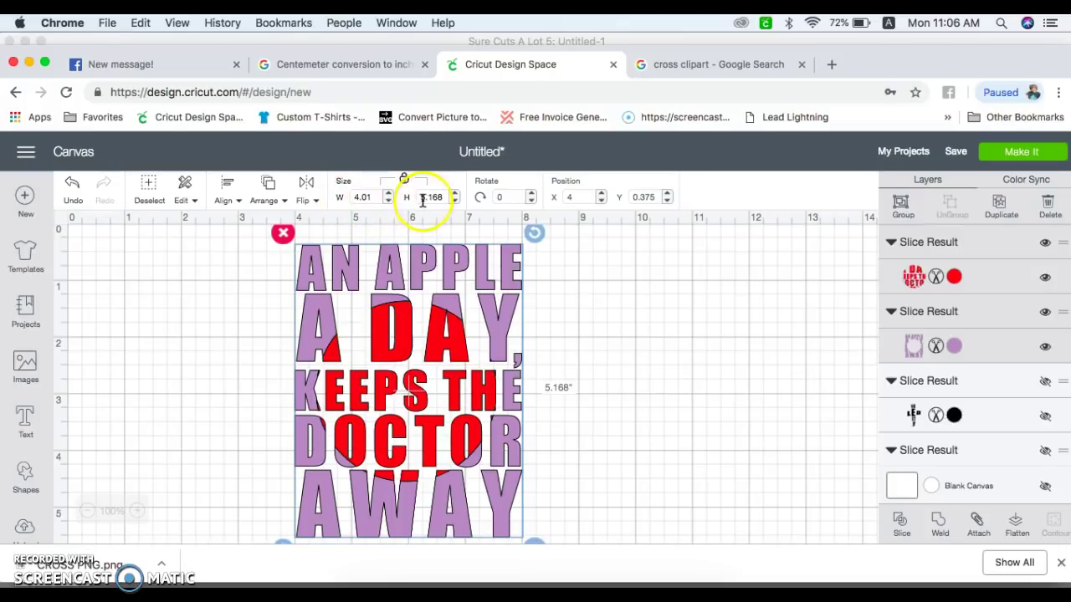
pyautogui.click(405, 372)
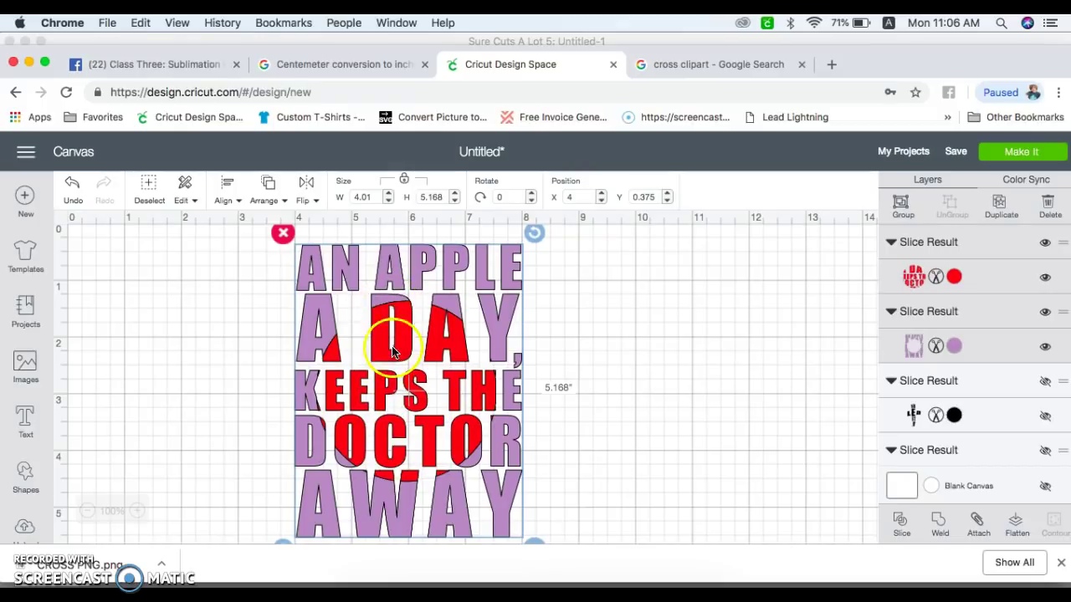
pyautogui.click(360, 194)
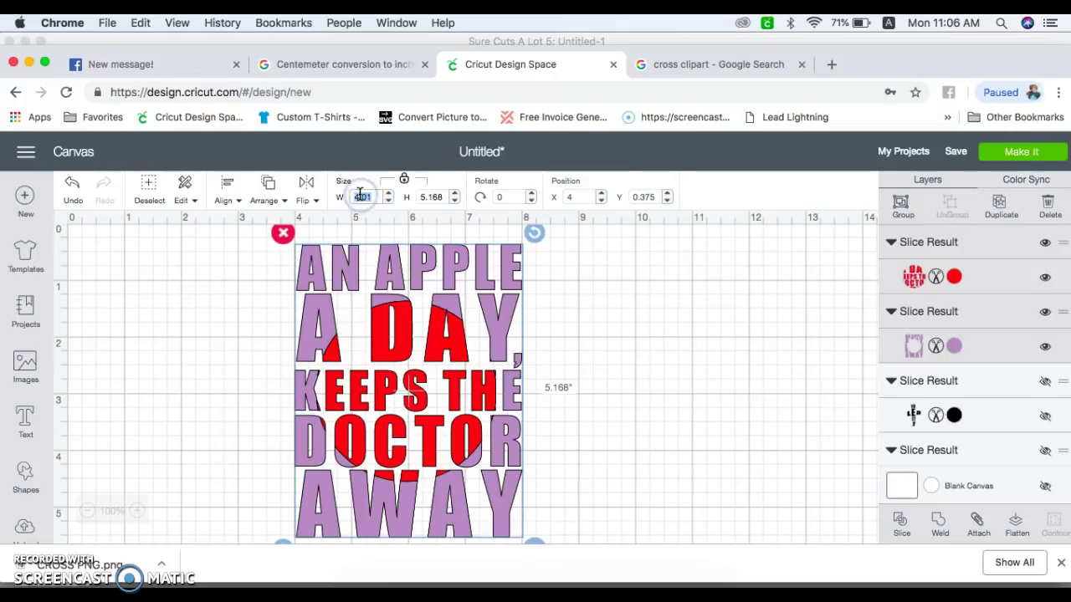
pyautogui.write('8')
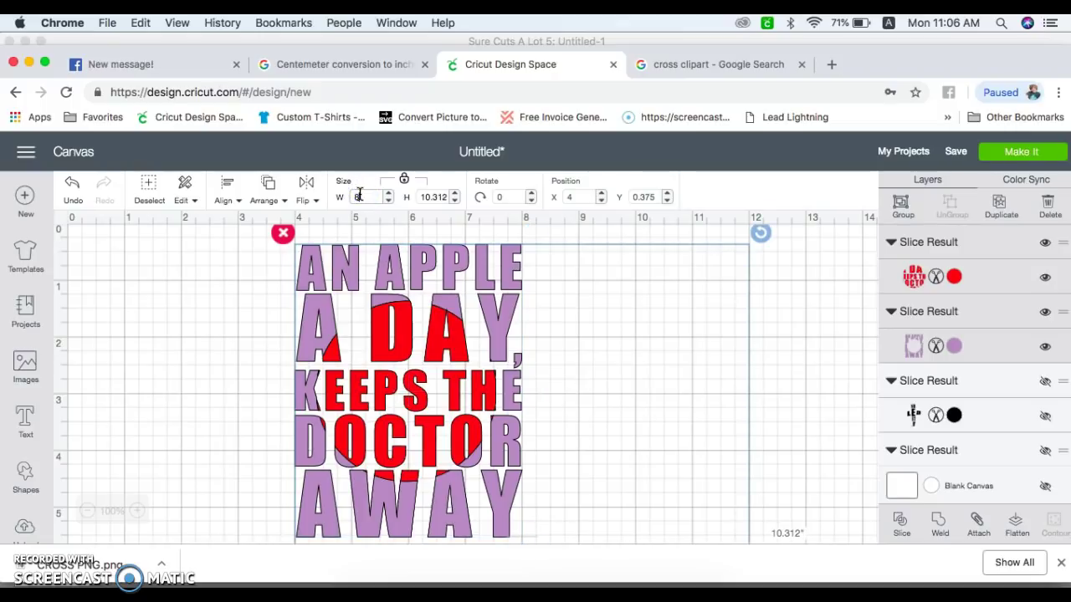
pyautogui.moveTo(594, 289); pyautogui.dragTo(568, 289)
pyautogui.scroll(-5, 569, 293)
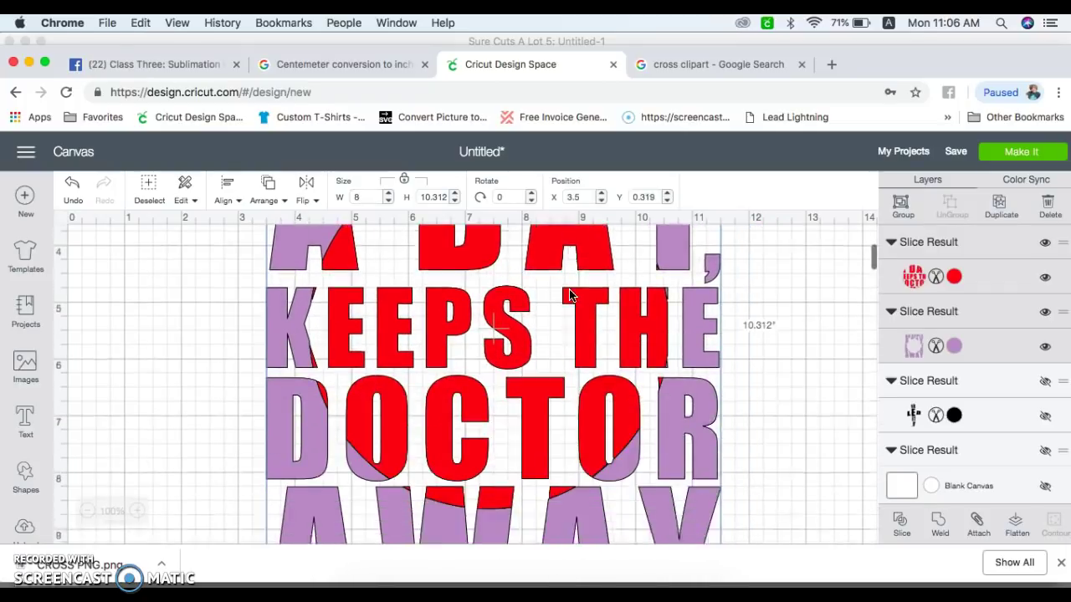
pyautogui.scroll(-3, 569, 289)
pyautogui.scroll(6, 568, 288)
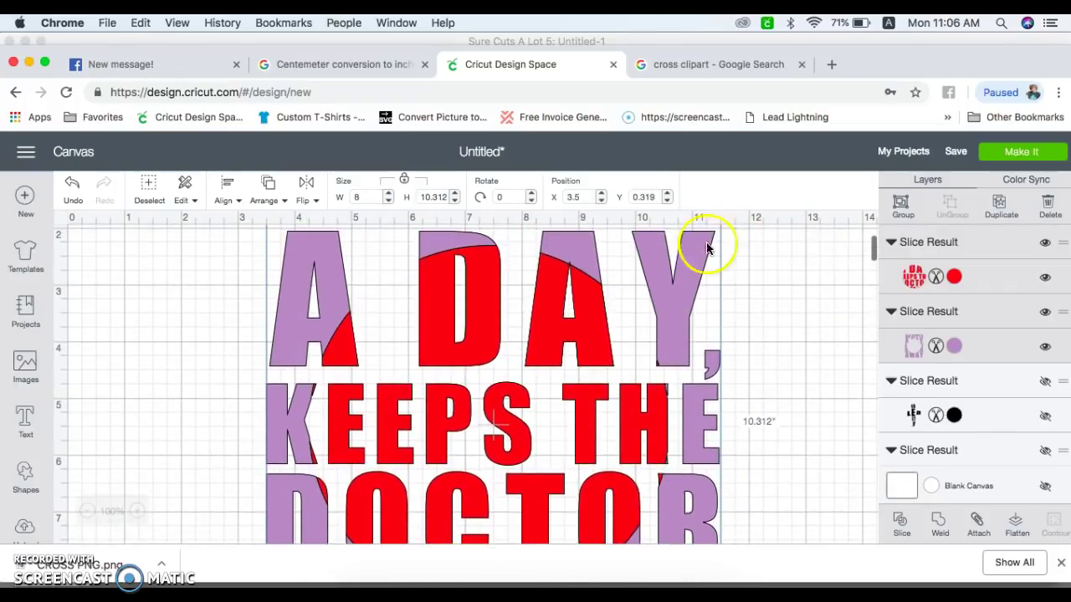
pyautogui.click(444, 198)
# Send the design to mat preparation and turn on mirroring for both the lavender and the red mats.
pyautogui.click(1006, 149)
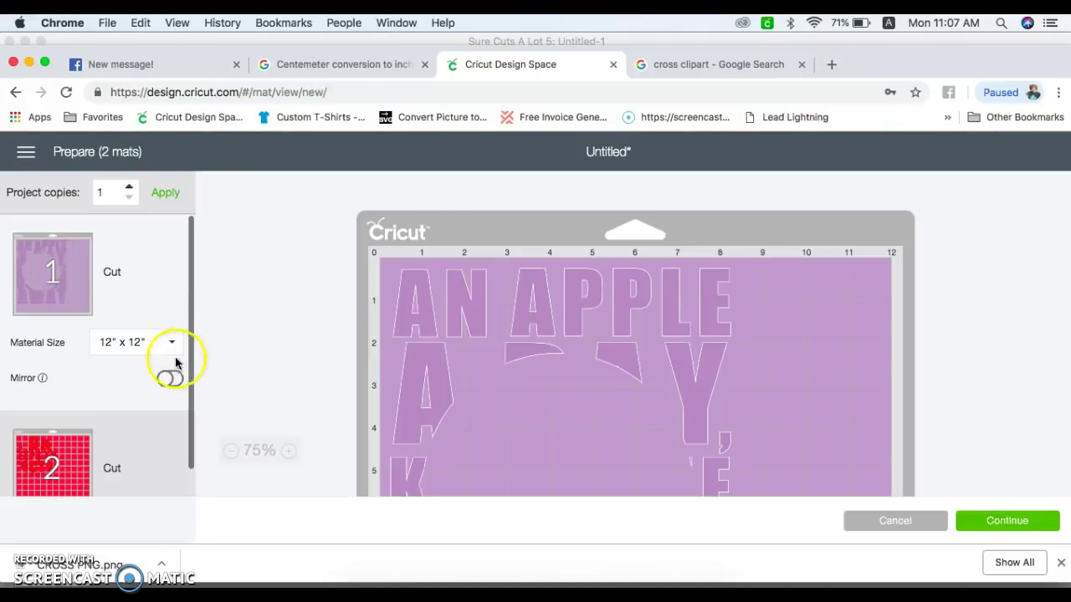
pyautogui.click(168, 381)
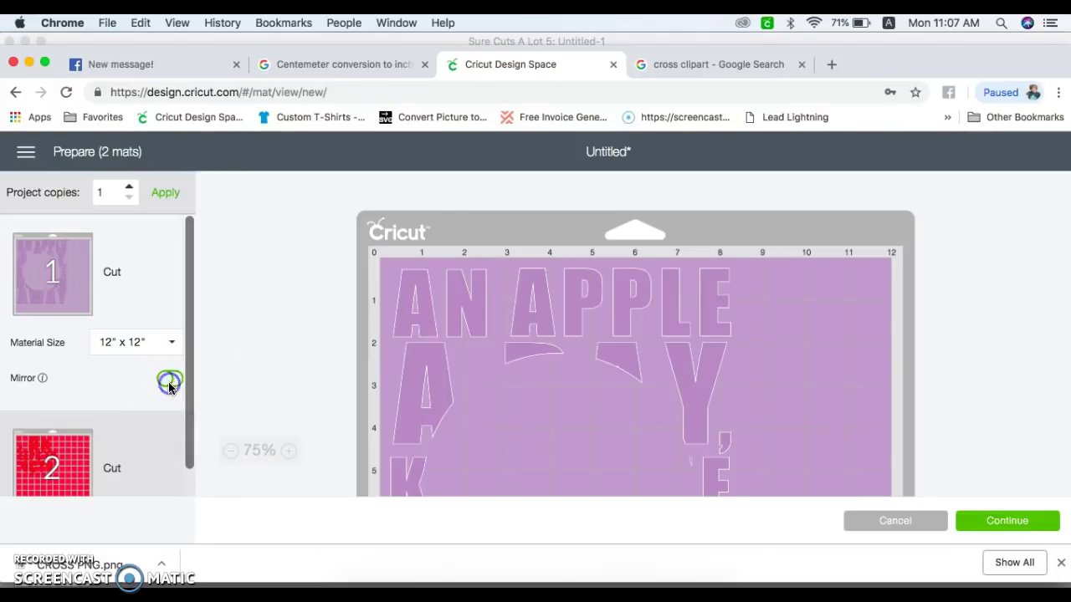
pyautogui.scroll(-1, 168, 381)
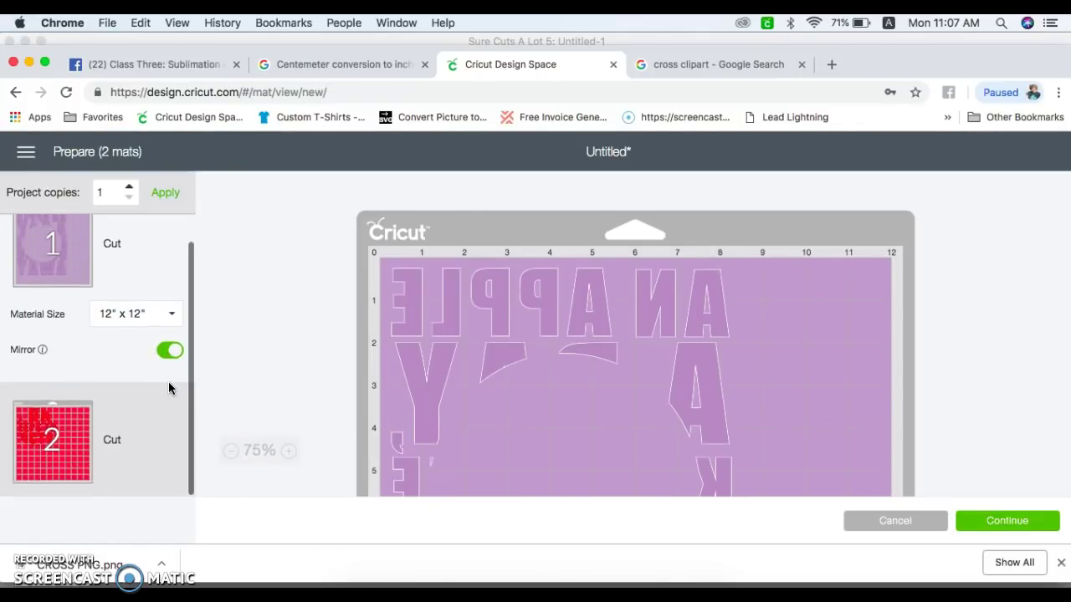
pyautogui.click(162, 438)
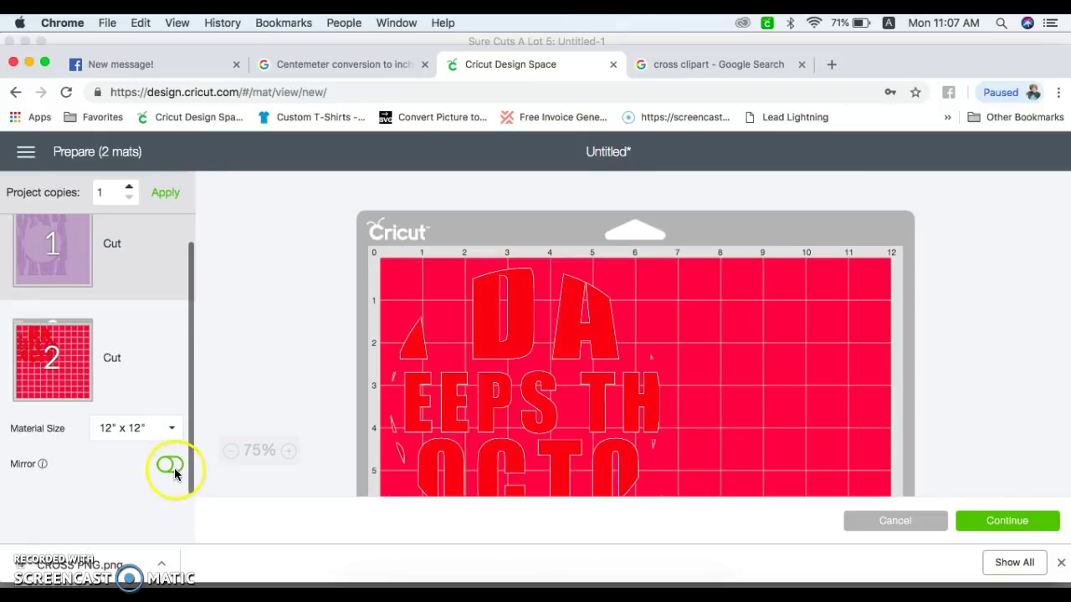
pyautogui.click(174, 467)
pyautogui.scroll(1, 143, 359)
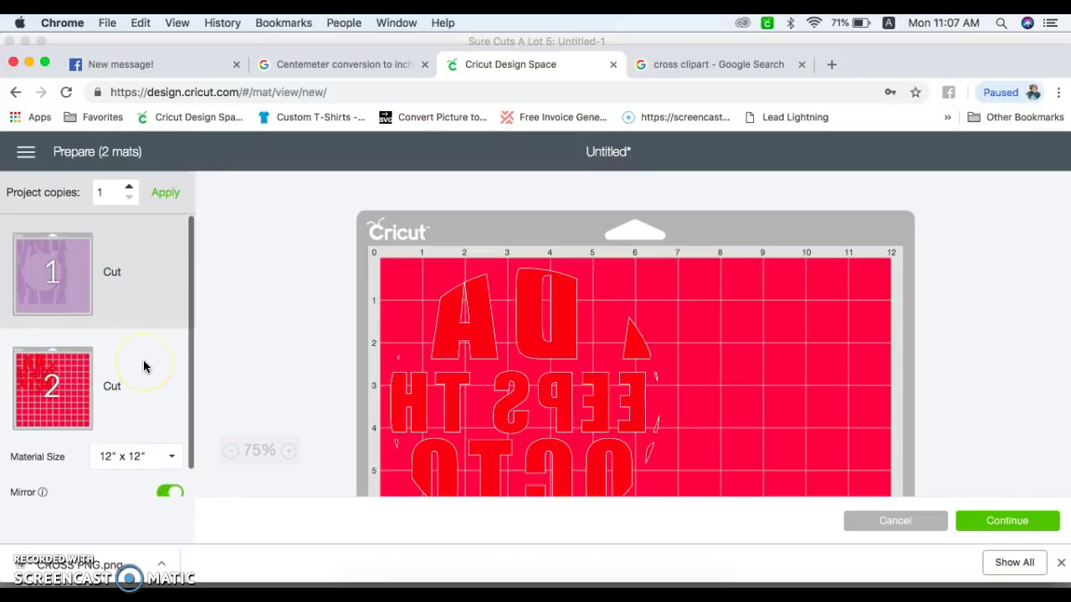
# Examine the mirrored cut layouts on the lavender and red mats, and cancel the preparation to return to the canvas.
pyautogui.click(143, 298)
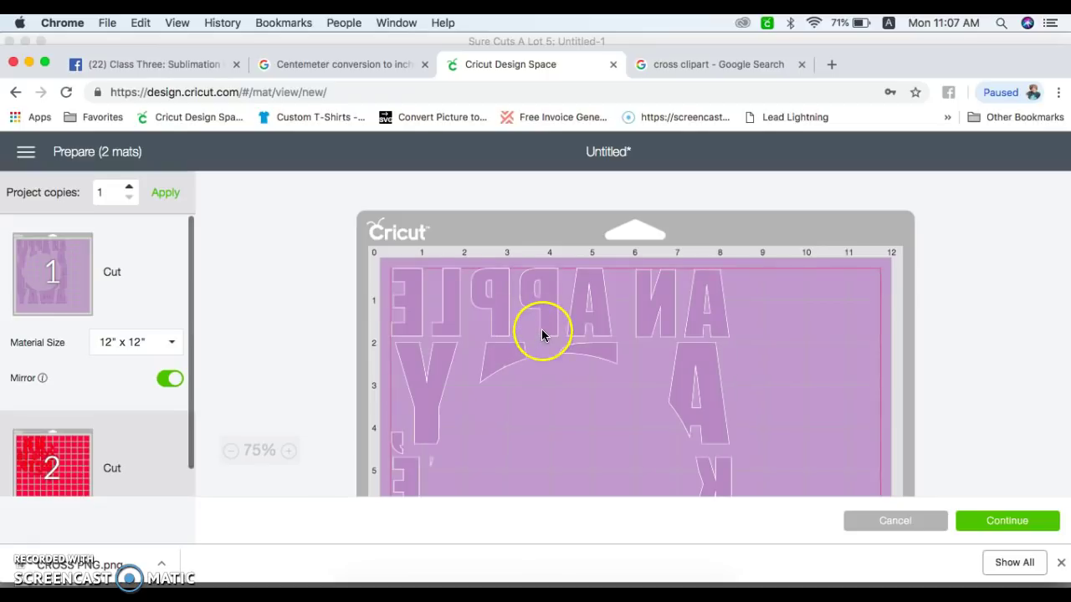
pyautogui.scroll(-8, 541, 335)
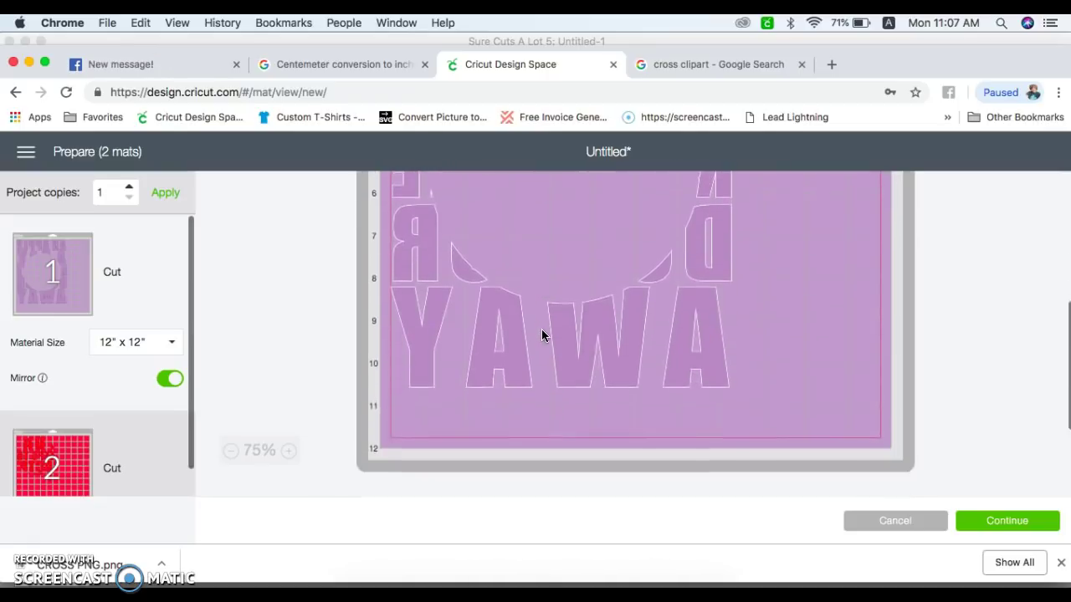
pyautogui.scroll(4, 541, 334)
pyautogui.click(148, 440)
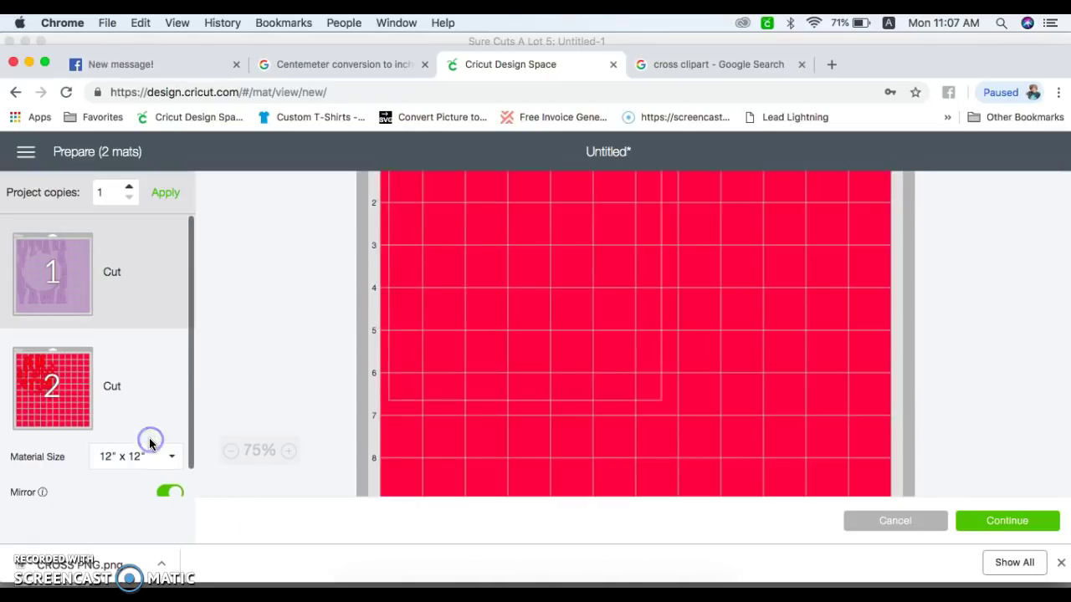
pyautogui.scroll(3, 544, 296)
pyautogui.scroll(-2, 542, 297)
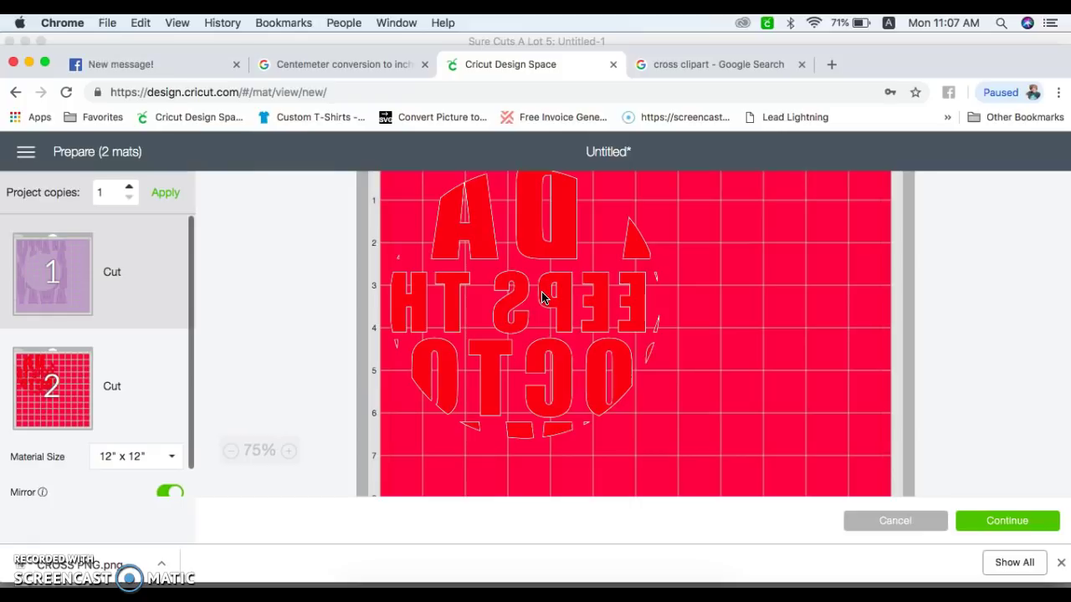
pyautogui.click(159, 265)
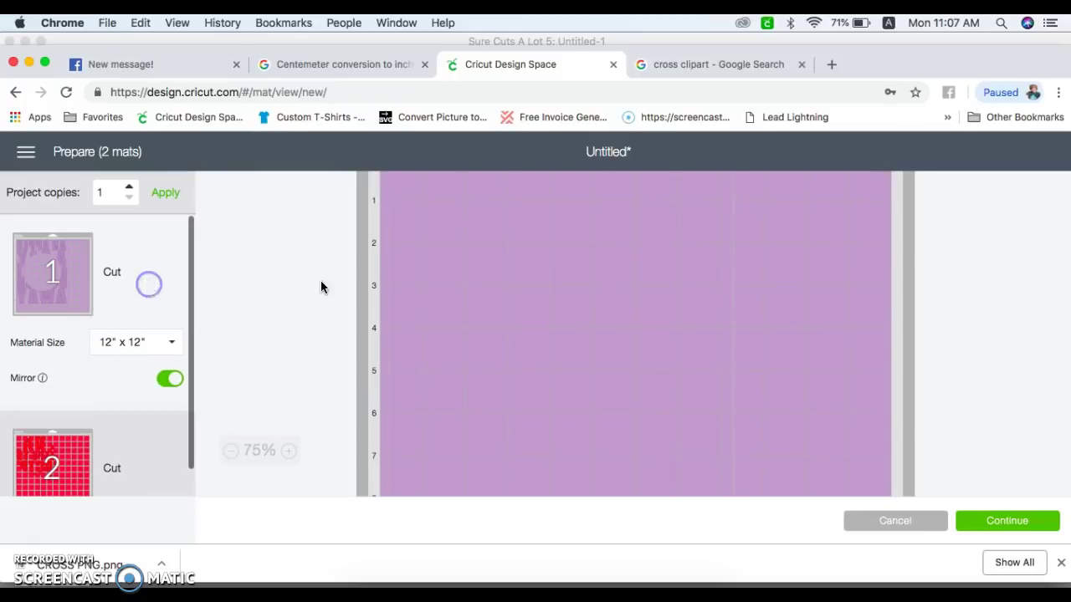
pyautogui.click(490, 286)
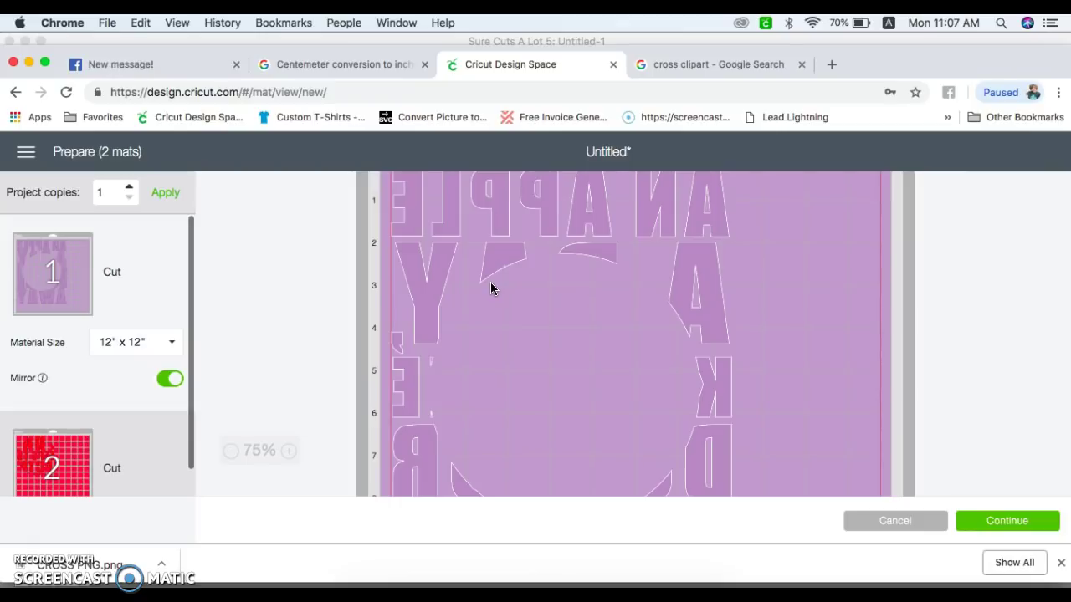
pyautogui.click(142, 470)
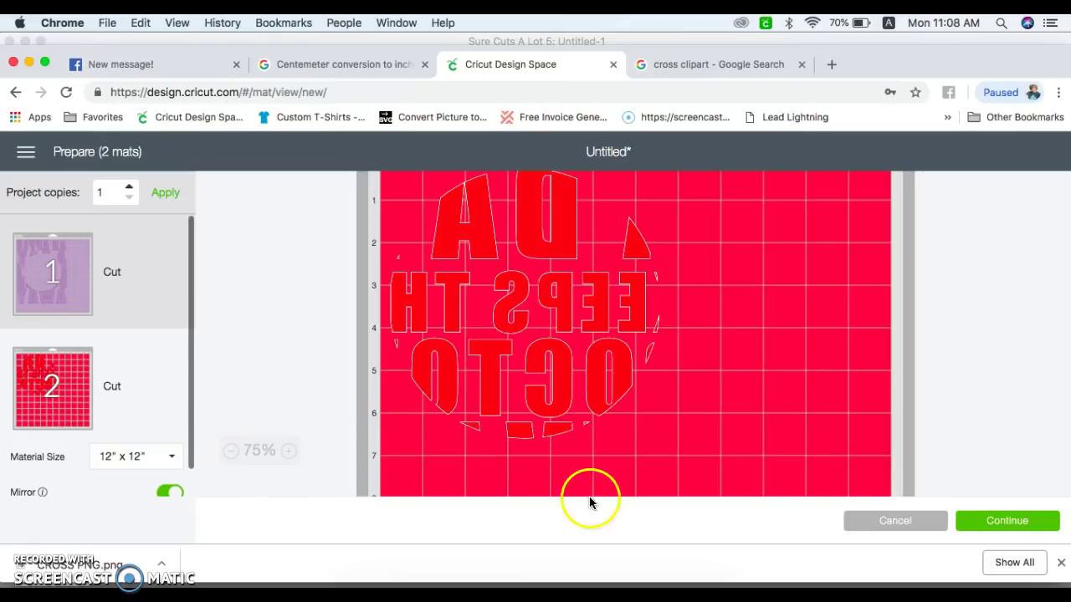
pyautogui.click(902, 522)
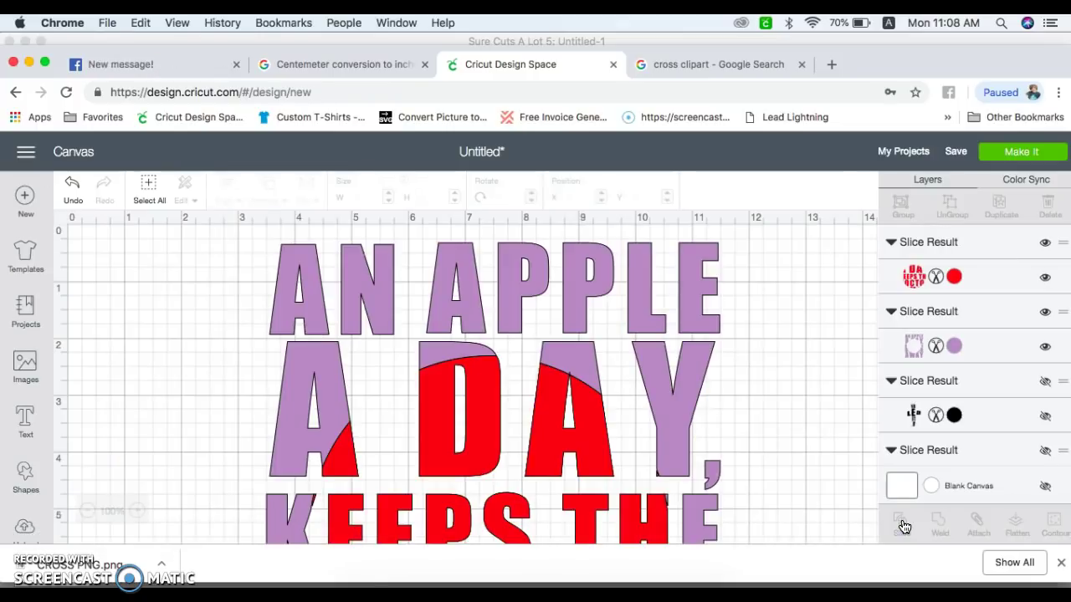
pyautogui.scroll(-2, 738, 469)
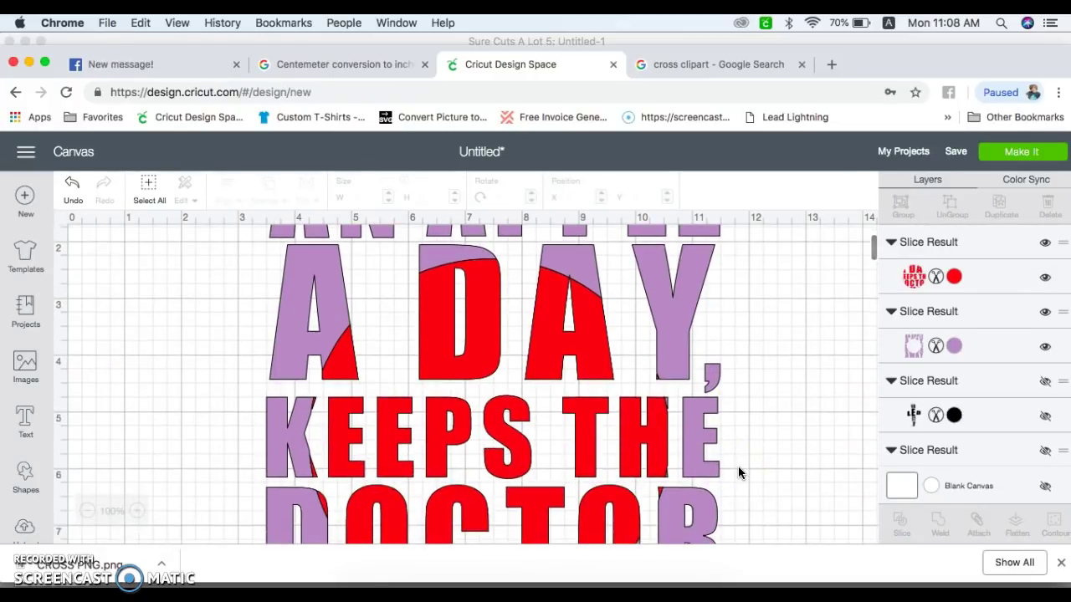